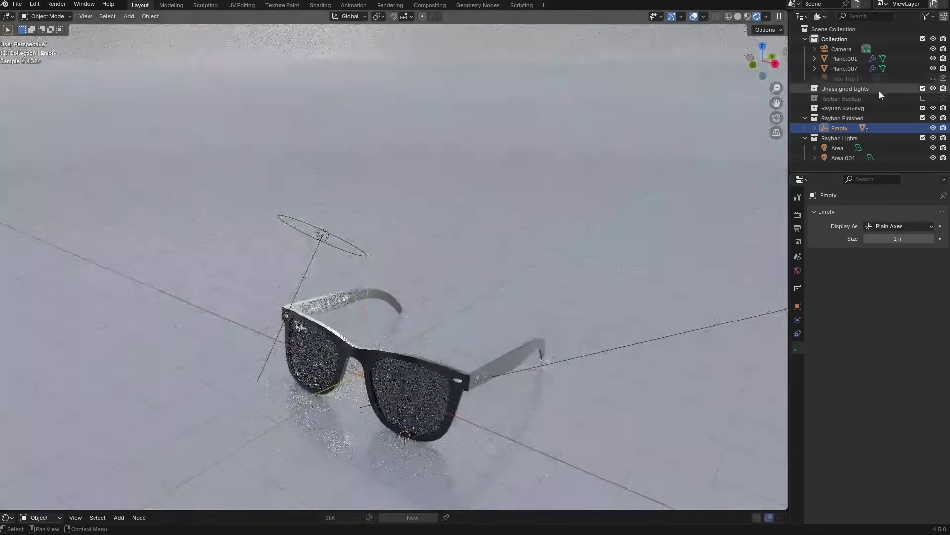
# Hide Plane.007 in the viewport and make the render film transparent
pyautogui.click(933, 68)
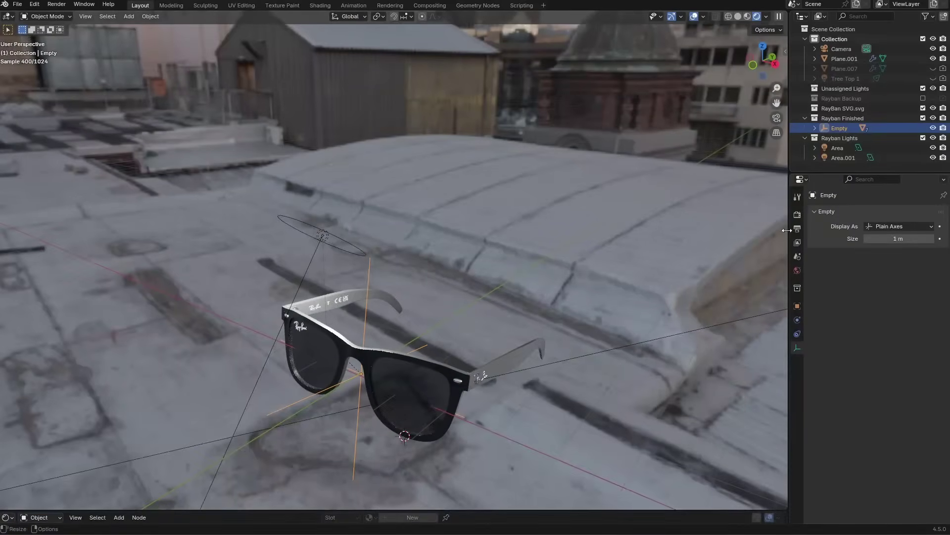
pyautogui.click(797, 214)
pyautogui.scroll(-5, 816, 373)
pyautogui.click(815, 411)
pyautogui.scroll(-3, 844, 455)
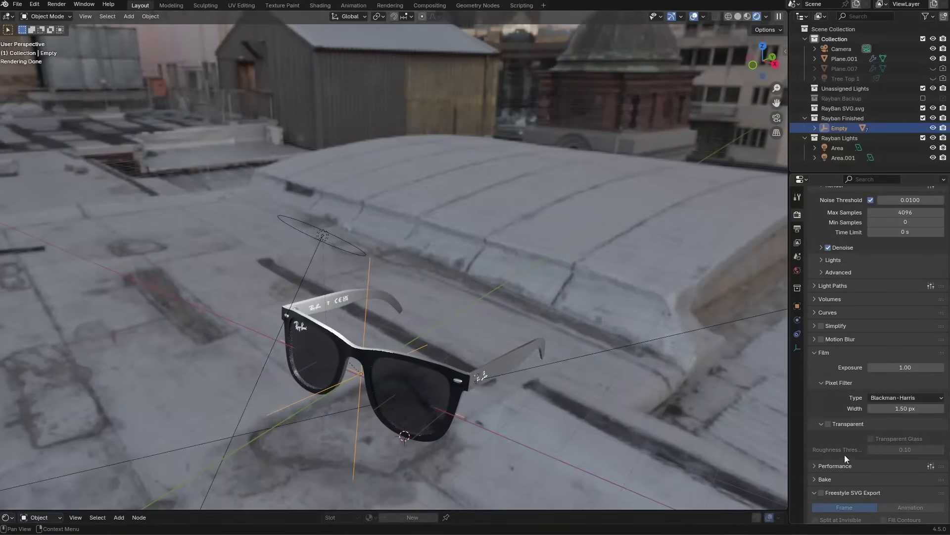
pyautogui.click(828, 426)
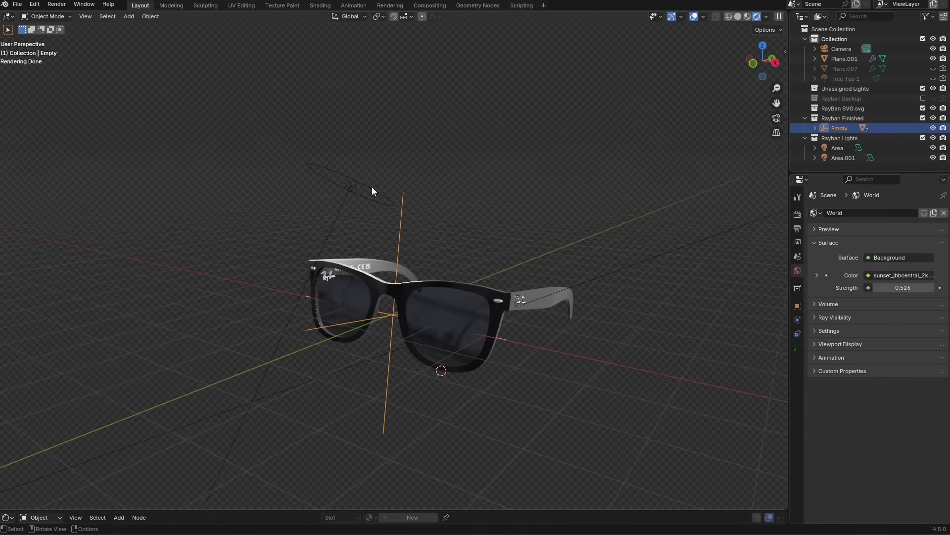
# Lower the strength of the sunset_jhbcentral_2k HDRI to 0.39 with Lumio's HDRI Browser
pyautogui.moveTo(464, 301); pyautogui.dragTo(420, 297, button='middle')
pyautogui.scroll(-4, 397, 226)
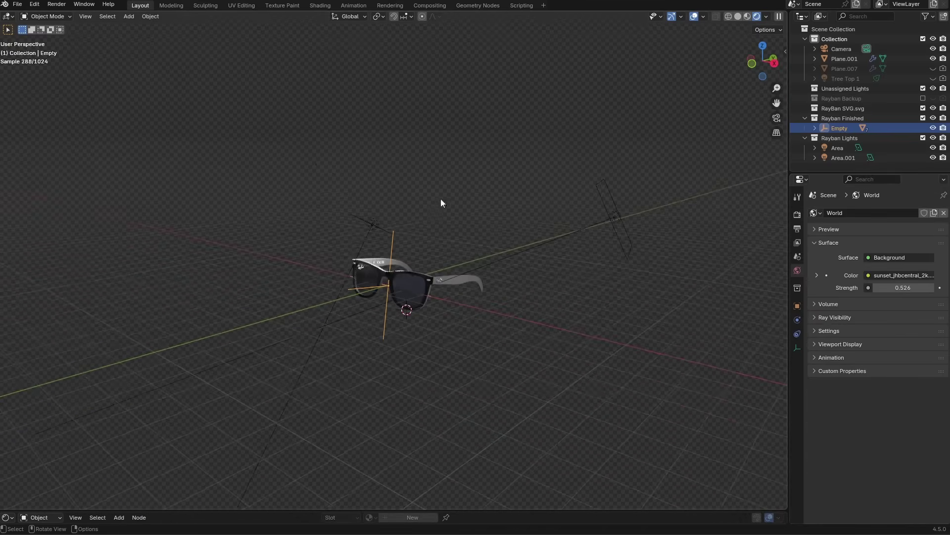
pyautogui.scroll(3, 402, 267)
pyautogui.moveTo(447, 275); pyautogui.dragTo(426, 264, button='middle')
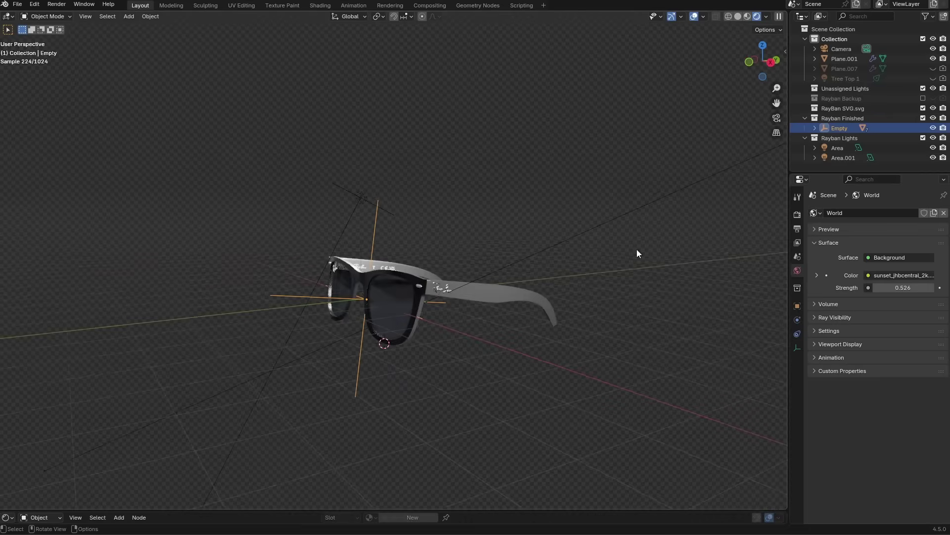
pyautogui.press('n')
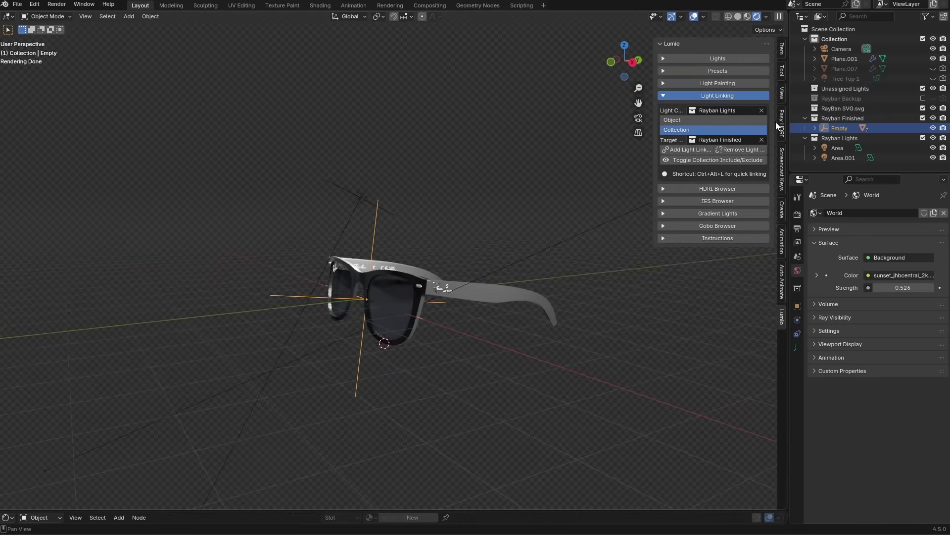
pyautogui.click(730, 98)
pyautogui.click(734, 110)
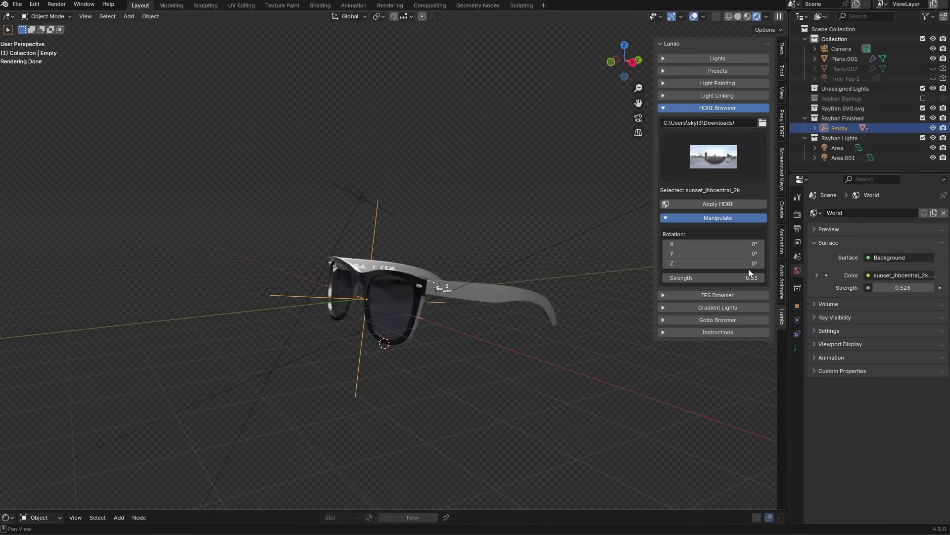
pyautogui.moveTo(713, 278)
pyautogui.mouseDown()
pyautogui.moveTo(701, 278)
pyautogui.moveTo(716, 278)
pyautogui.mouseUp()
pyautogui.click(572, 225)
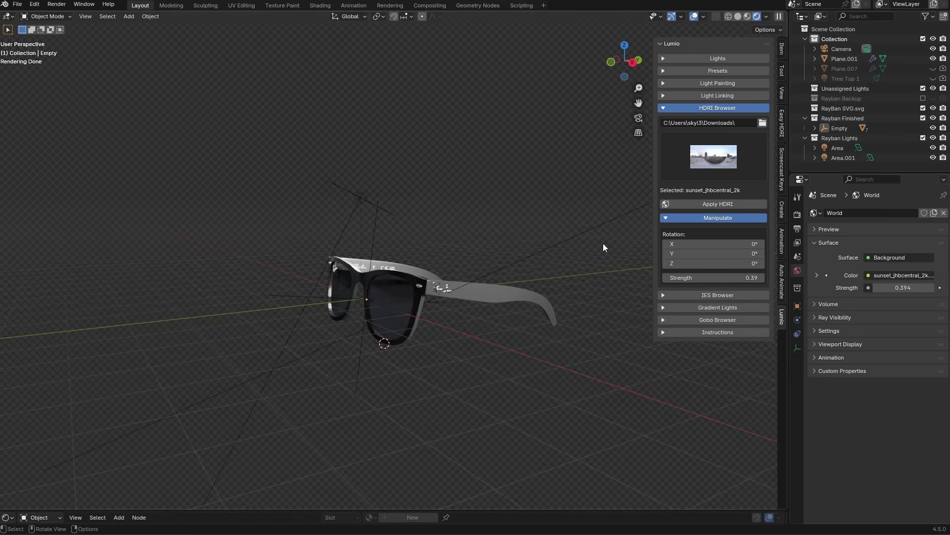
# Hide both area lights of the Rayban Lights collection in the viewport and in renders, and save the file
pyautogui.click(610, 213)
pyautogui.scroll(-5, 610, 213)
pyautogui.moveTo(933, 158); pyautogui.dragTo(933, 148)
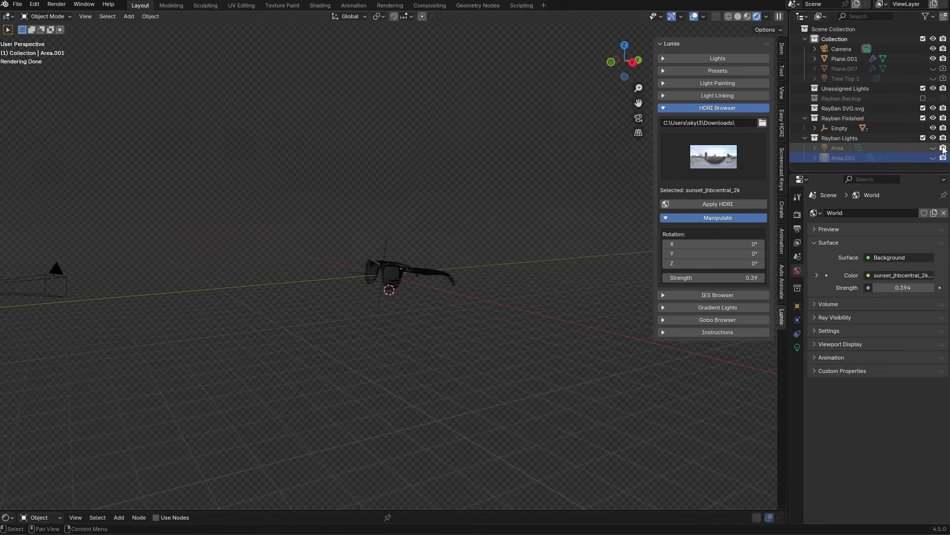
pyautogui.scroll(4, 483, 269)
pyautogui.moveTo(483, 269); pyautogui.dragTo(460, 317, button='middle')
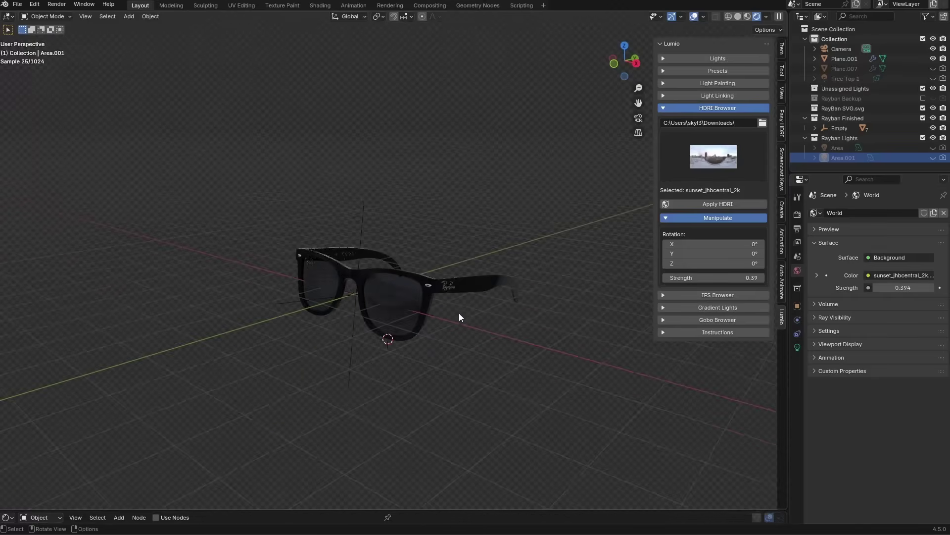
pyautogui.scroll(-2, 460, 310)
pyautogui.hotkey('ctrl', 's')
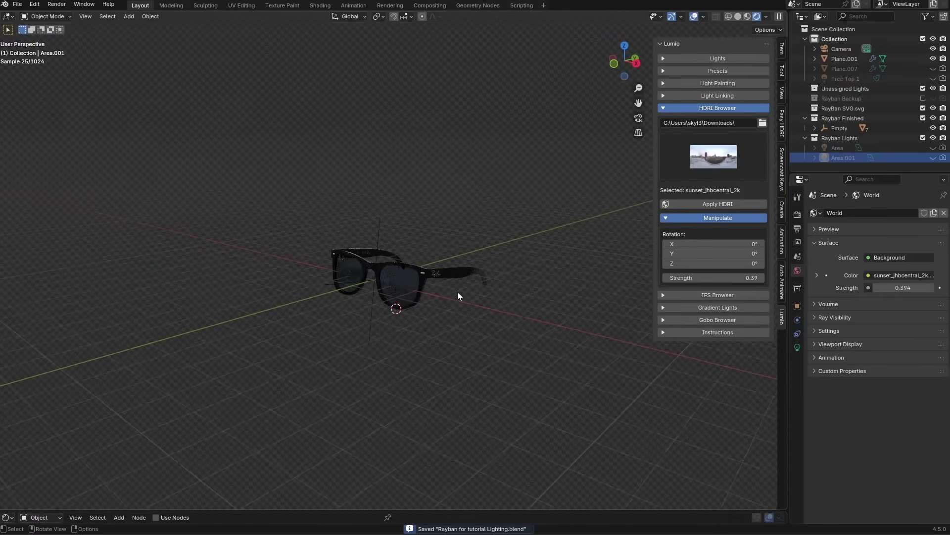
# Look through the camera and move it up about 0.154 m along the global Z axis
pyautogui.scroll(4, 454, 299)
pyautogui.keyDown('shift'); pyautogui.moveTo(465, 310); pyautogui.dragTo(402, 249, button='middle'); pyautogui.keyUp('shift')
pyautogui.scroll(3, 439, 279)
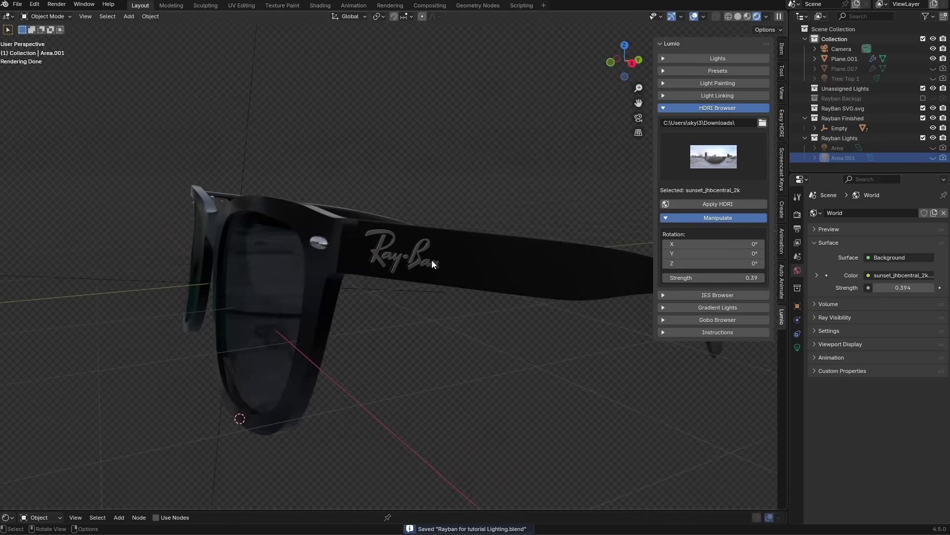
pyautogui.scroll(-2, 432, 260)
pyautogui.press('KP_0')
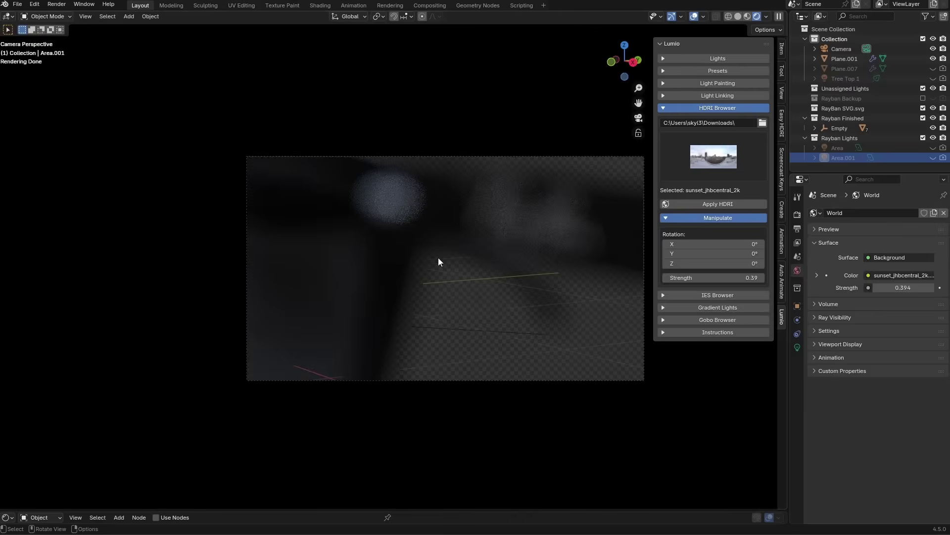
pyautogui.click(519, 157)
pyautogui.press('g')
pyautogui.press('z')
pyautogui.click(530, 128)
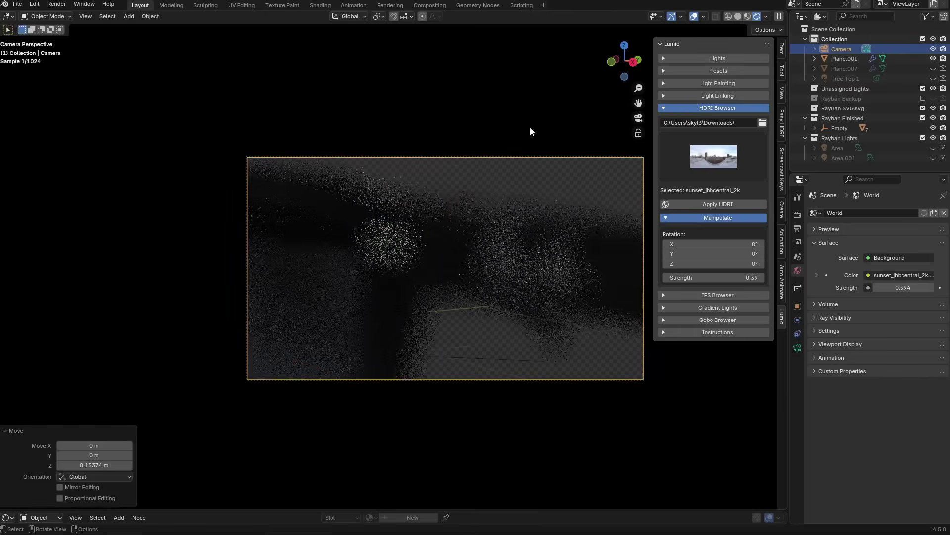
# Compare the camera's depth of field off and on, and re-pick Plane as its focus object
pyautogui.click(797, 346)
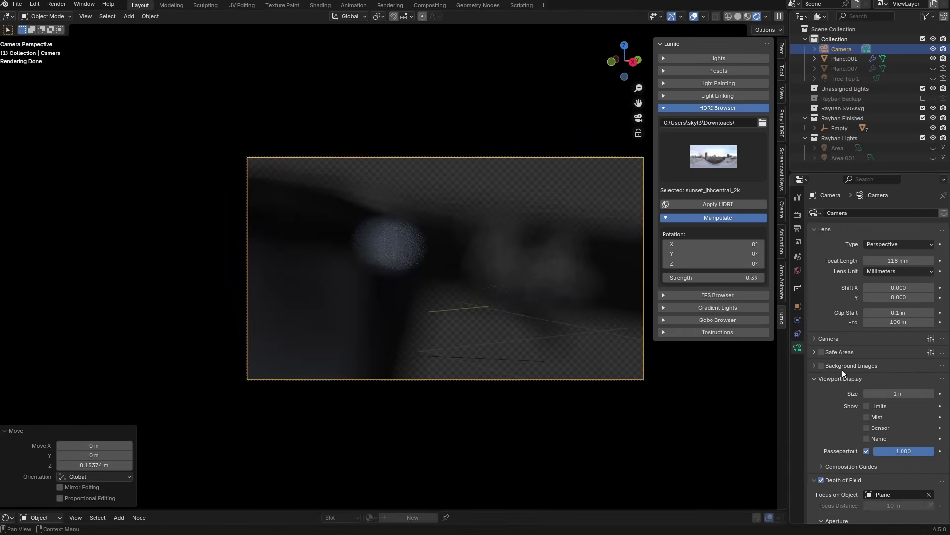
pyautogui.scroll(-4, 848, 392)
pyautogui.click(821, 398)
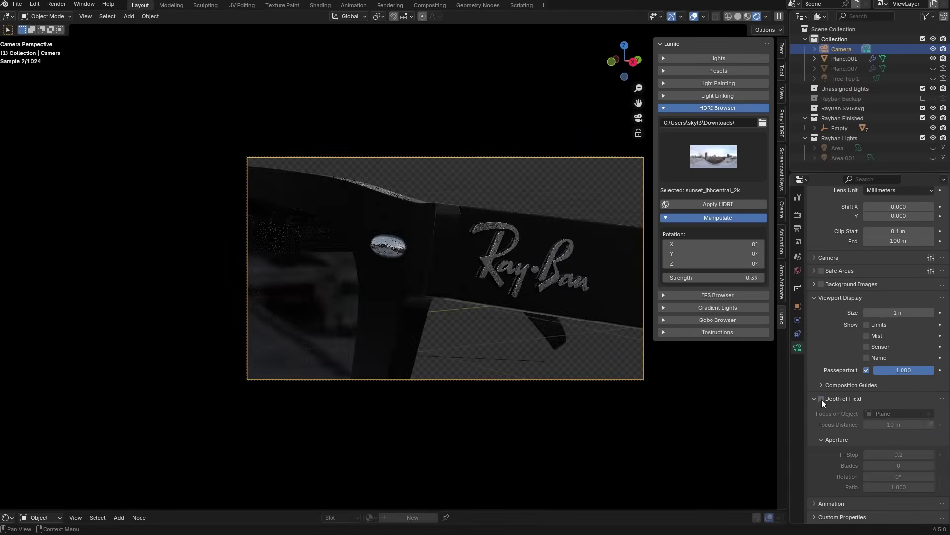
pyautogui.click(821, 399)
pyautogui.click(929, 413)
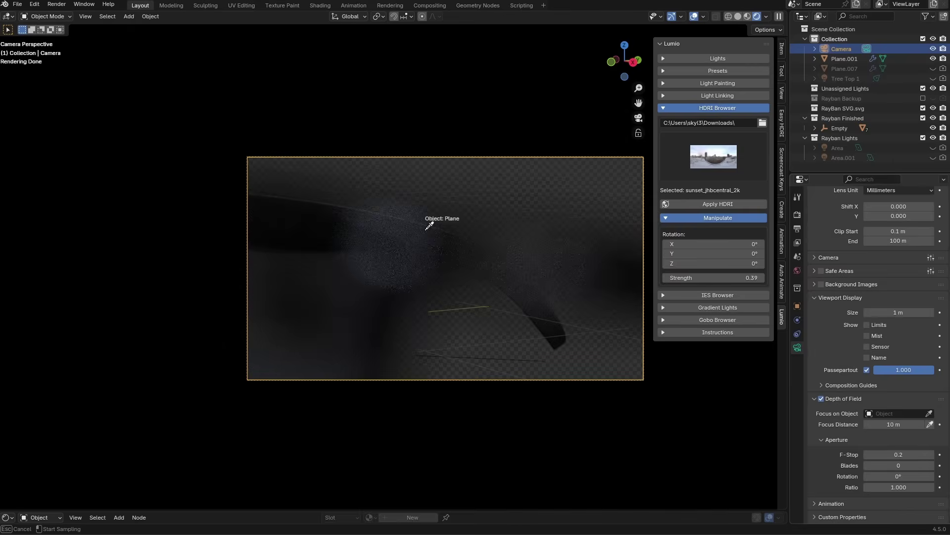
pyautogui.click(332, 225)
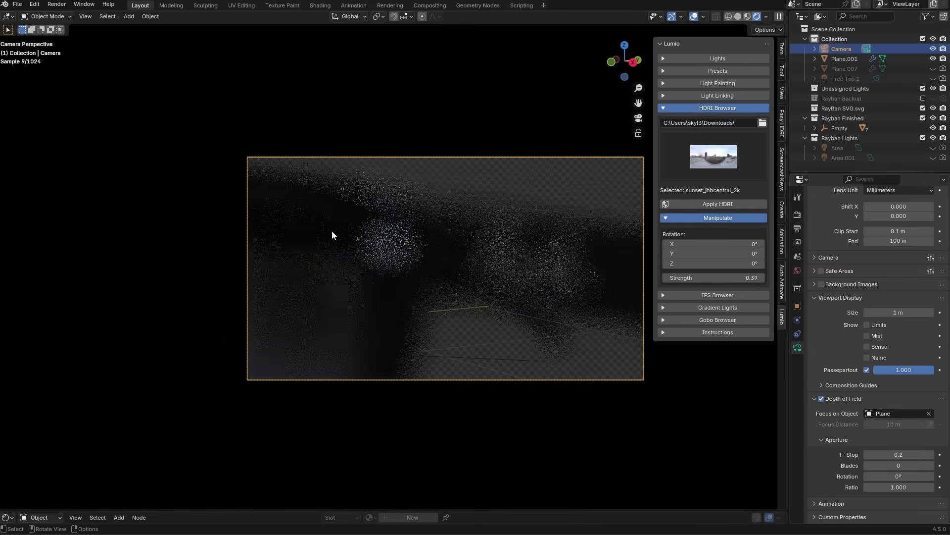
# Make the Ray-Ban logo on the temple, Curve.001, the camera's depth-of-field focus object and return to the camera view
pyautogui.moveTo(379, 239); pyautogui.dragTo(404, 257, button='middle')
pyautogui.scroll(5, 404, 258)
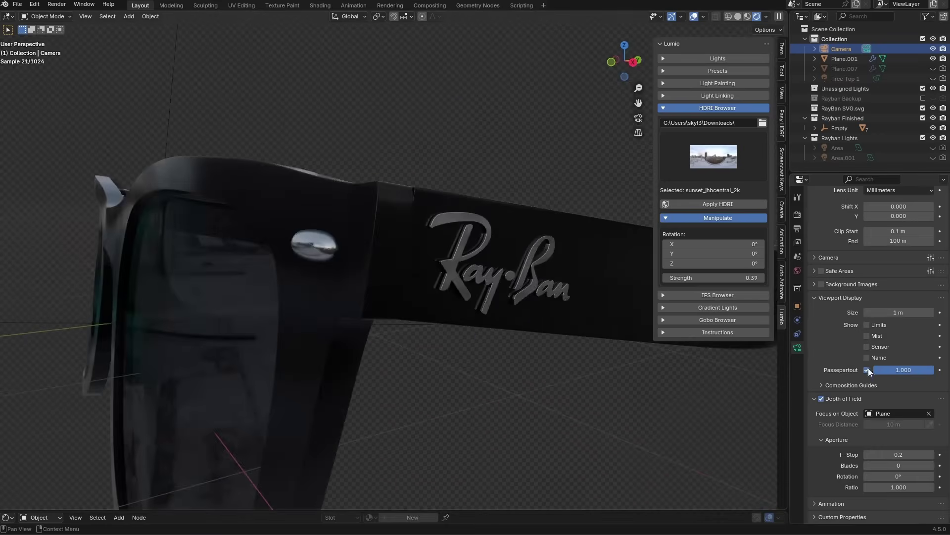
pyautogui.click(929, 413)
pyautogui.click(929, 414)
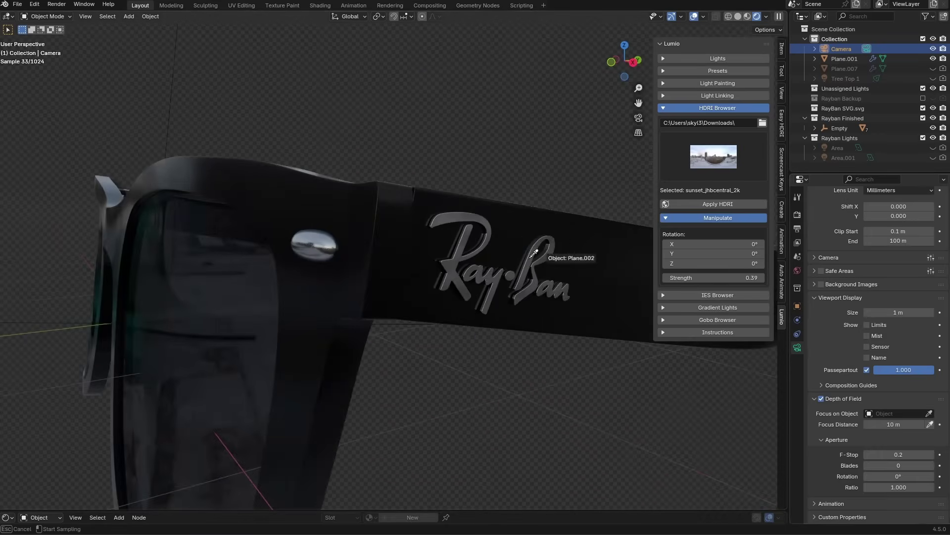
pyautogui.click(492, 271)
pyautogui.press('KP_0')
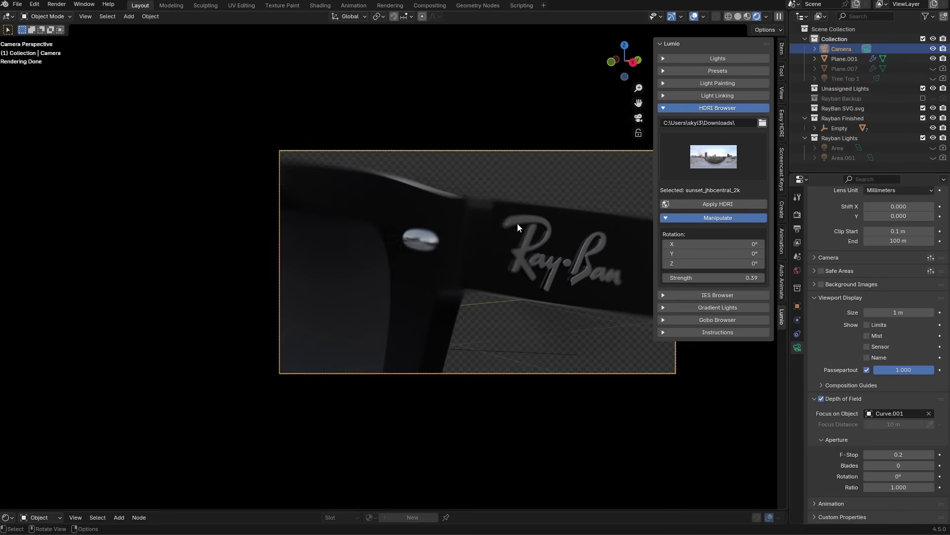
# Move the camera sideways about 0.147 m in its view plane so the Ray-Ban logo sits near the middle of the frame
pyautogui.scroll(3, 563, 266)
pyautogui.scroll(-1, 419, 275)
pyautogui.press('g')
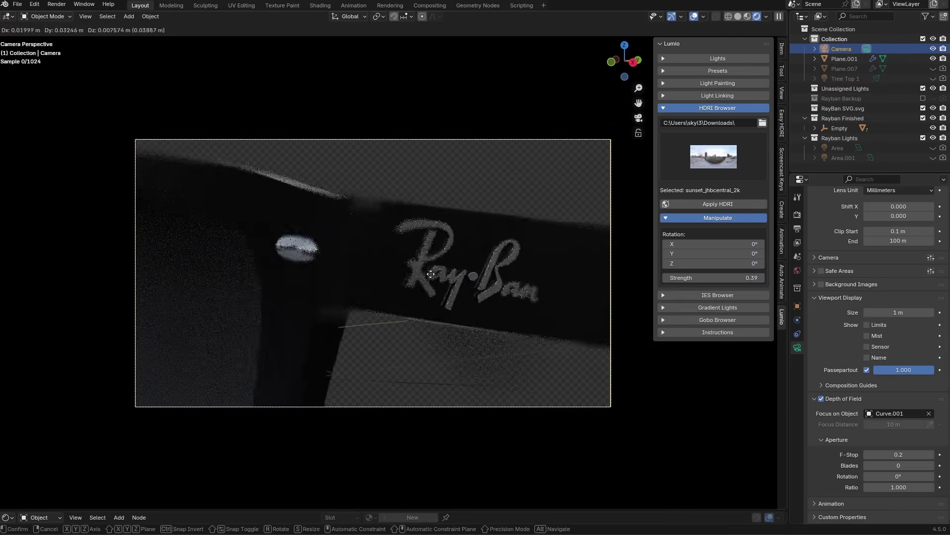
pyautogui.click(471, 297)
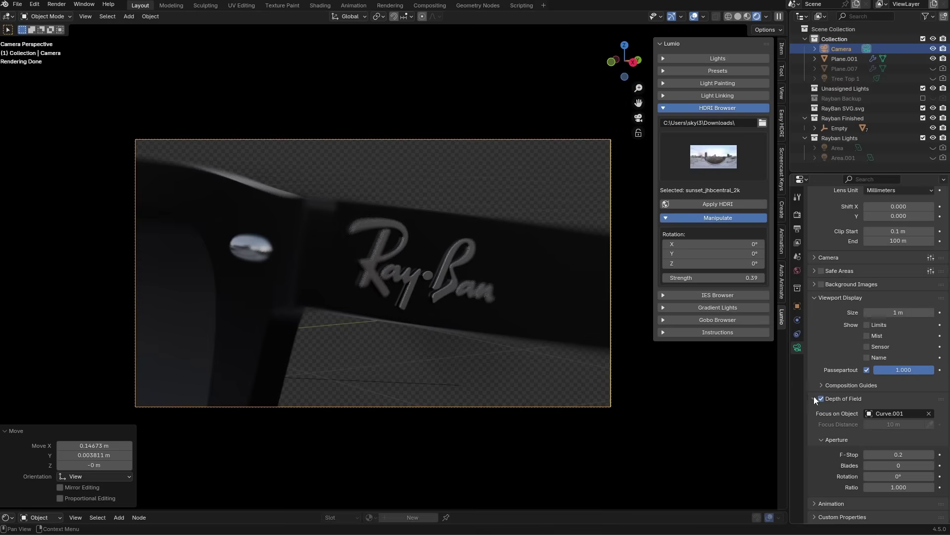
# Set the camera's depth-of-field F-Stop to 1.8
pyautogui.moveTo(899, 454)
pyautogui.mouseDown()
pyautogui.moveTo(923, 454)
pyautogui.moveTo(909, 454)
pyautogui.mouseUp()
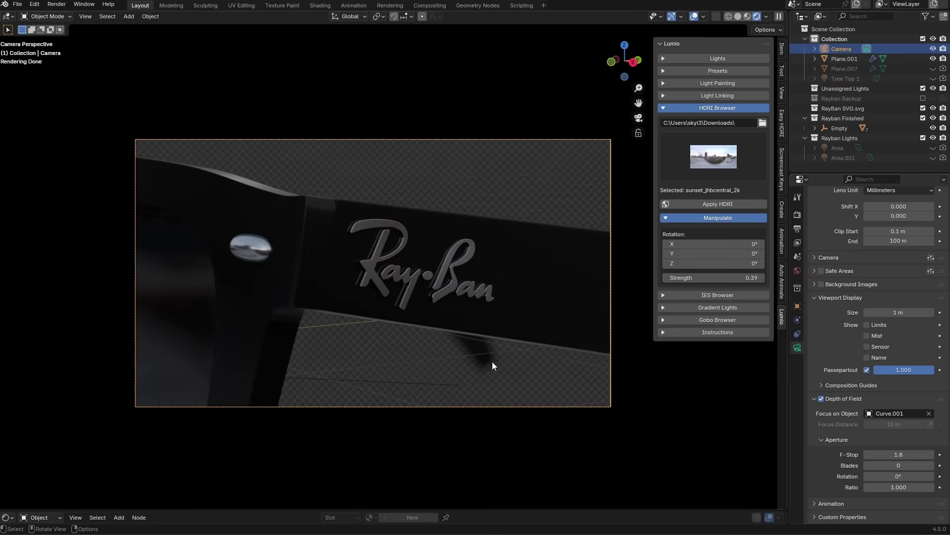
pyautogui.press('g')
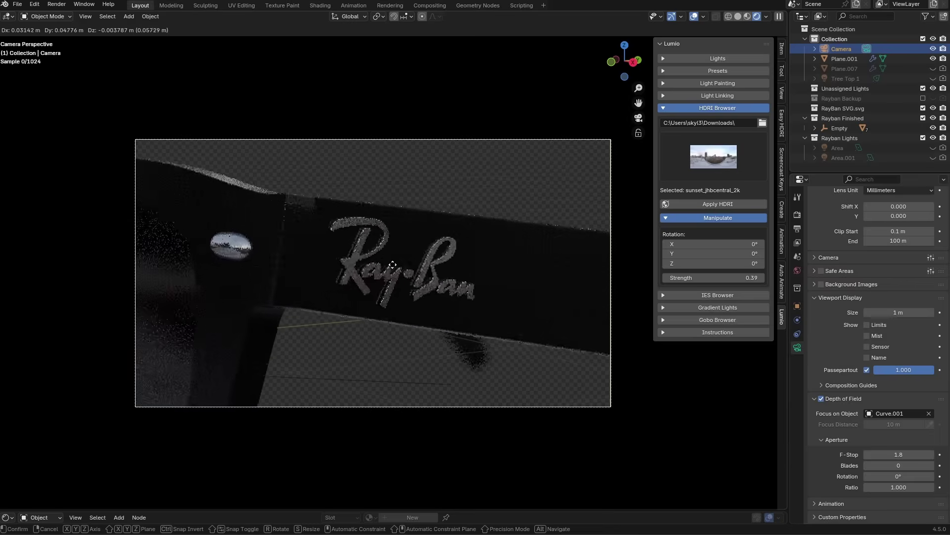
pyautogui.rightClick(417, 269)
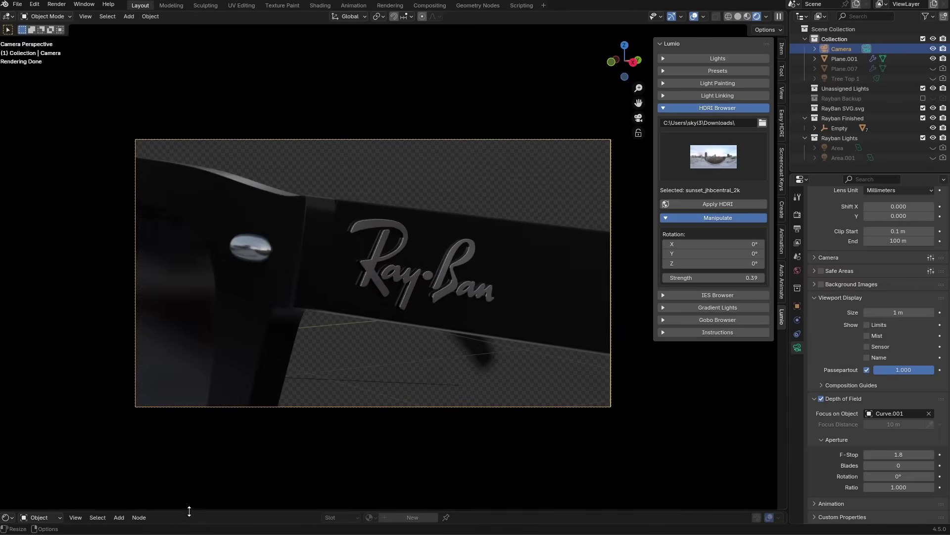
# Turn the Shader Editor area into an enlarged Timeline and keyframe the camera at frame 1
pyautogui.moveTo(189, 510); pyautogui.dragTo(158, 353)
pyautogui.click(7, 359)
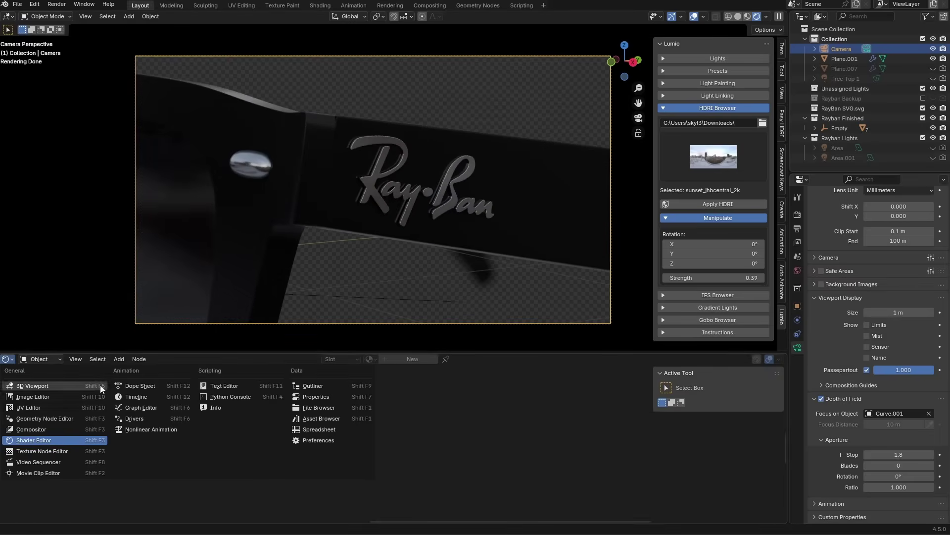
pyautogui.click(142, 397)
pyautogui.press('i')
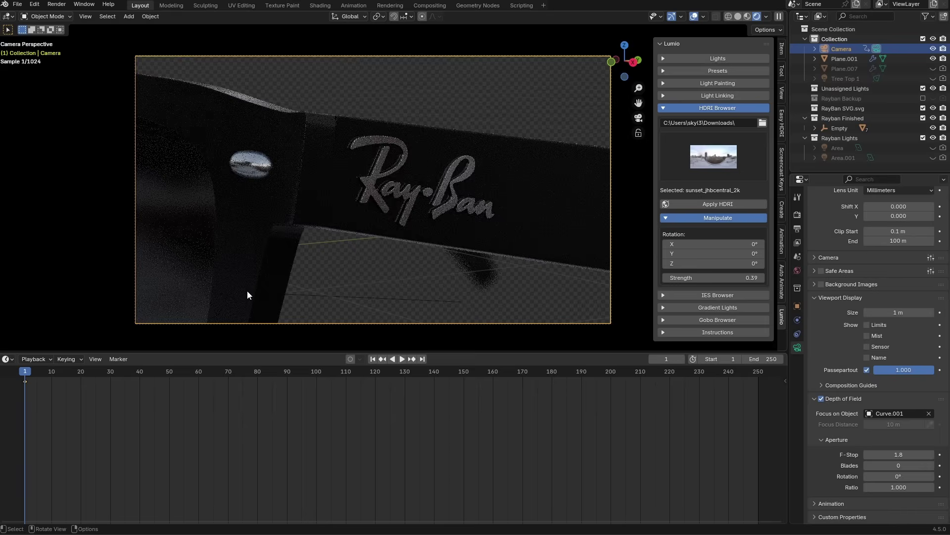
# At frame 48, shift the camera along its local X axis past the logo and keyframe it there
pyautogui.moveTo(85, 372); pyautogui.dragTo(163, 387)
pyautogui.press('g')
pyautogui.press('x')
pyautogui.press('x')
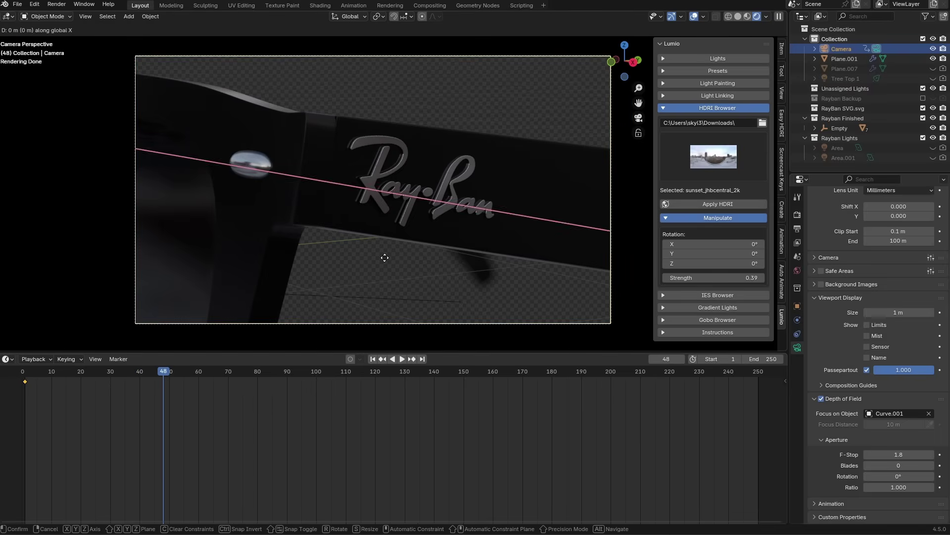
pyautogui.click(429, 265)
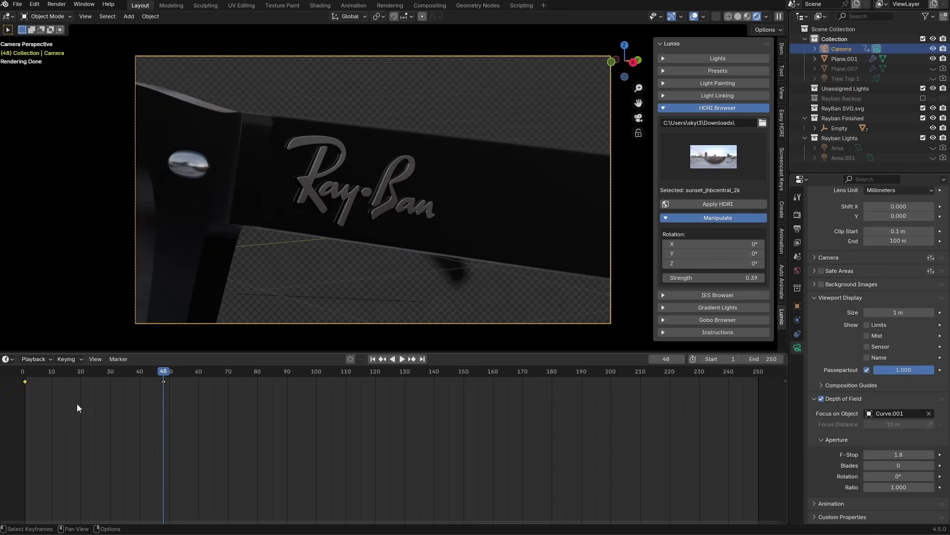
# Set the camera keyframes' interpolation to linear and play the camera move from frame 1
pyautogui.press('t')
pyautogui.click(34, 423)
pyautogui.click(25, 371)
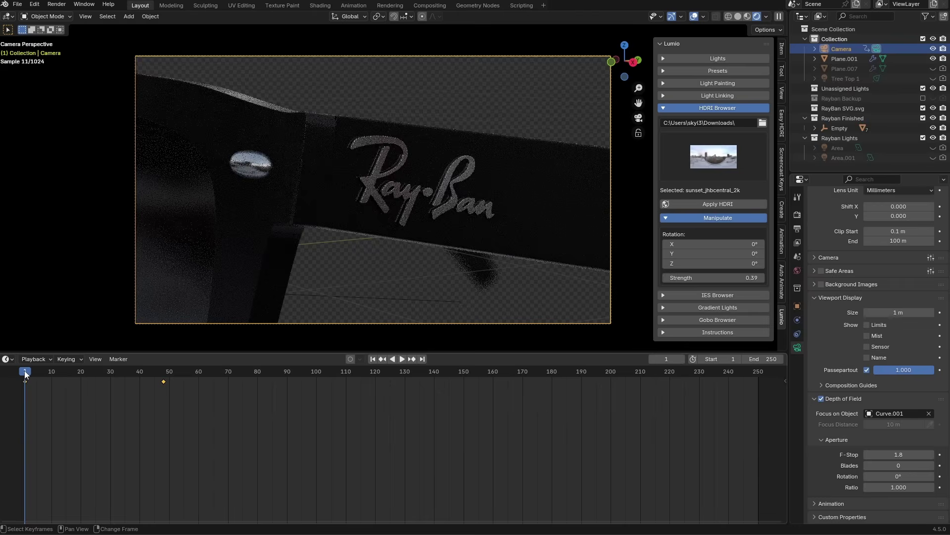
pyautogui.press('space')
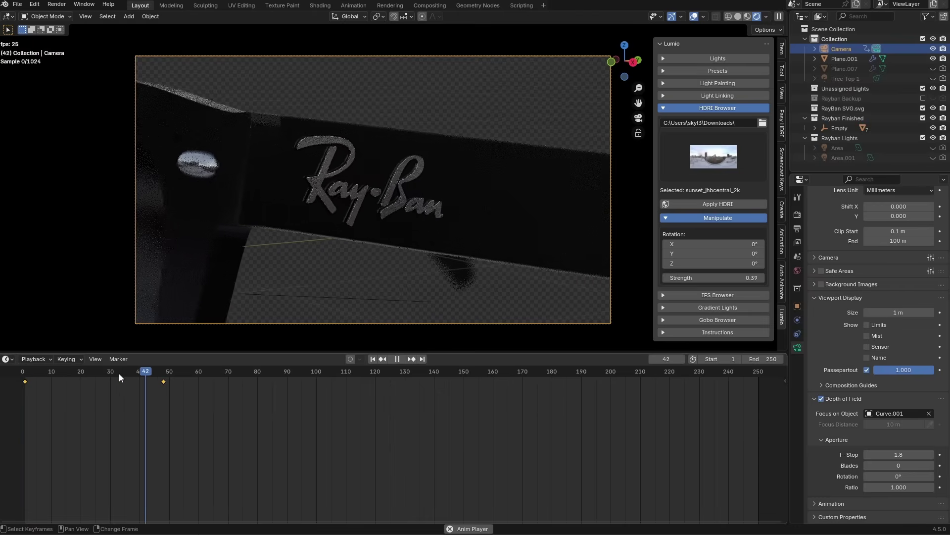
pyautogui.press('space')
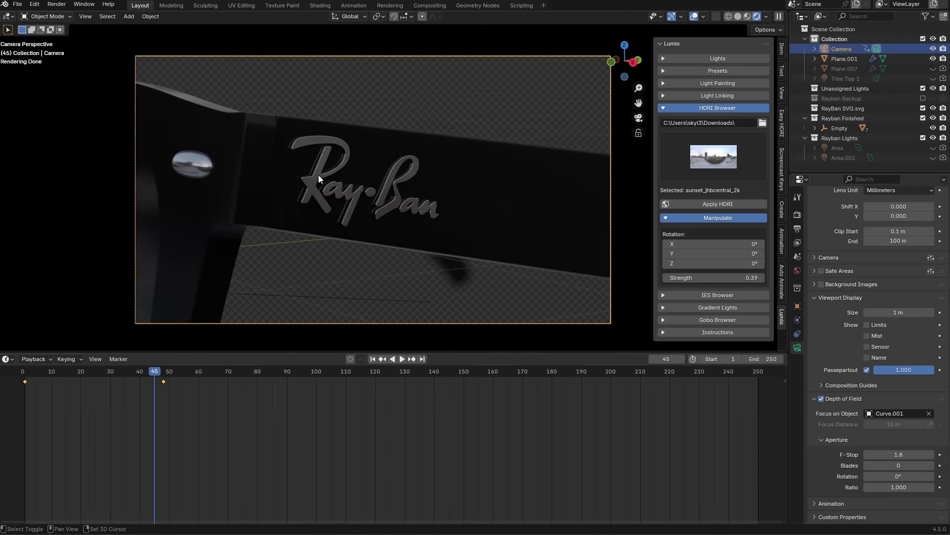
# Add an area light at the logo and rotate it about -93° on X and -98° on Z so it shines onto the logo
pyautogui.hotkey('shift', 'a')
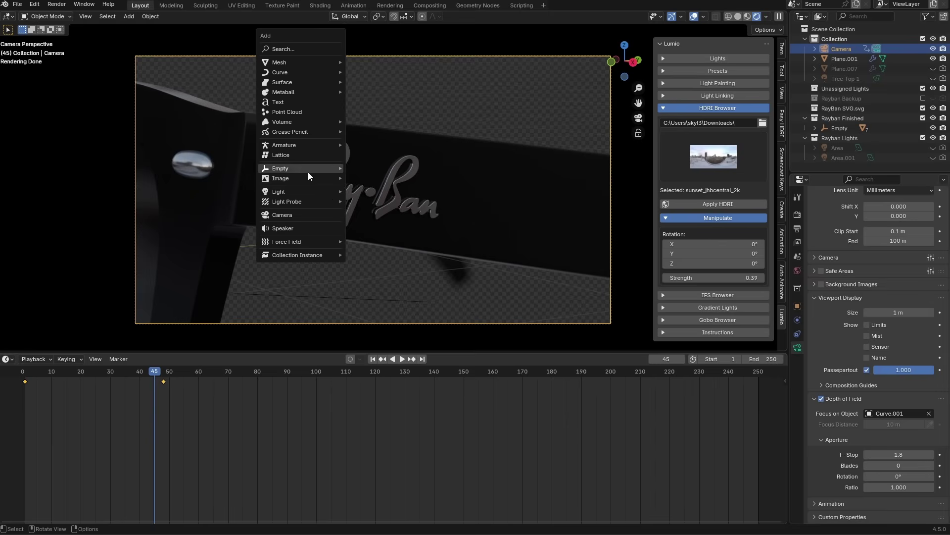
pyautogui.moveTo(299, 190)
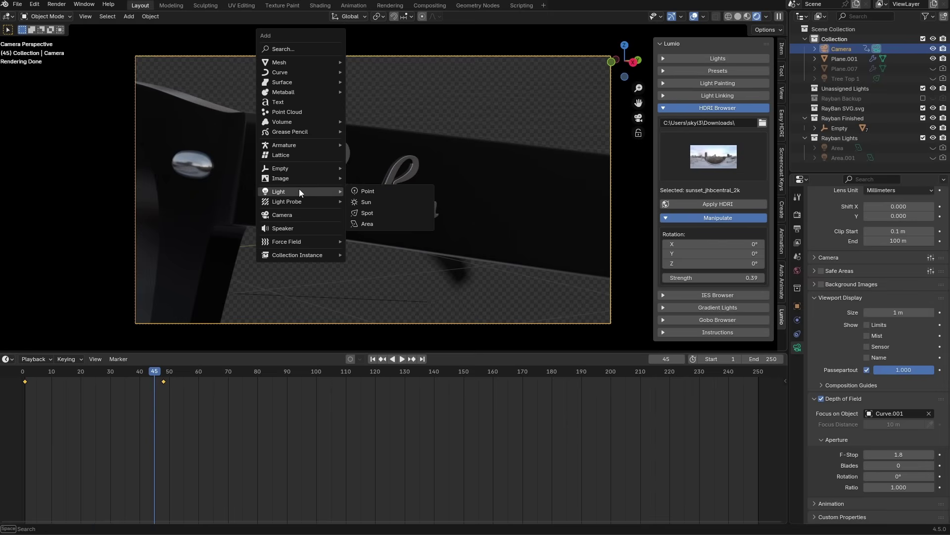
pyautogui.click(379, 221)
pyautogui.press('r')
pyautogui.press('x')
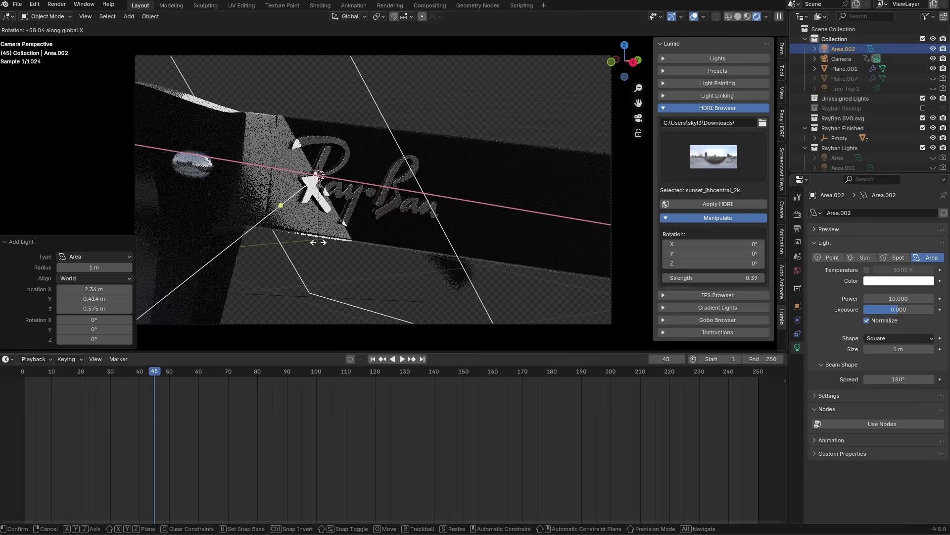
pyautogui.press('z')
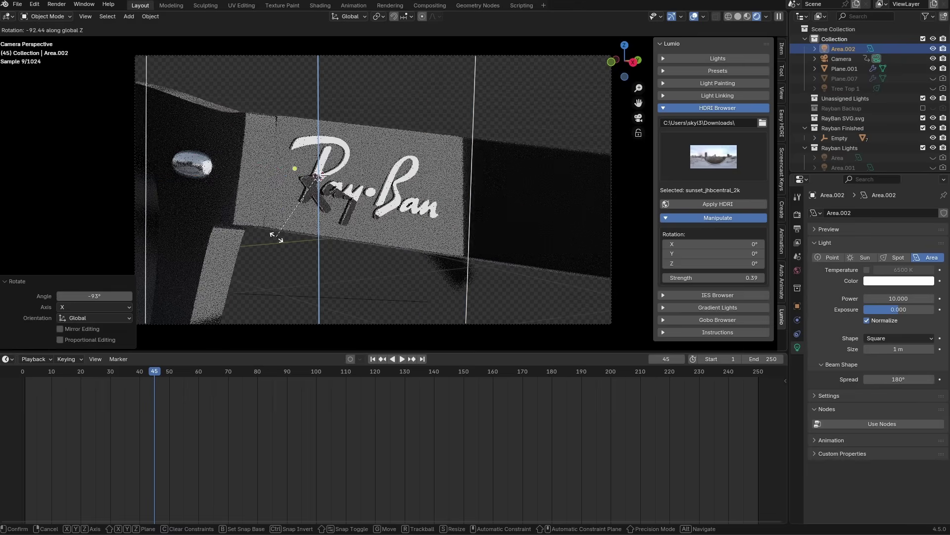
pyautogui.click(270, 239)
# Pull the area light back about 0.91 m from the logo along its local Z axis
pyautogui.press('g')
pyautogui.press('z')
pyautogui.press('z')
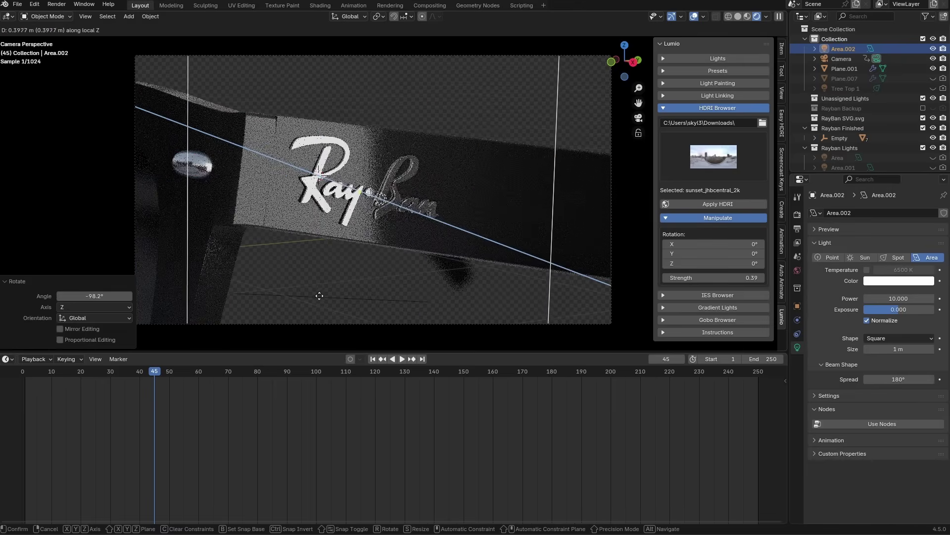
pyautogui.click(323, 87)
pyautogui.press('g')
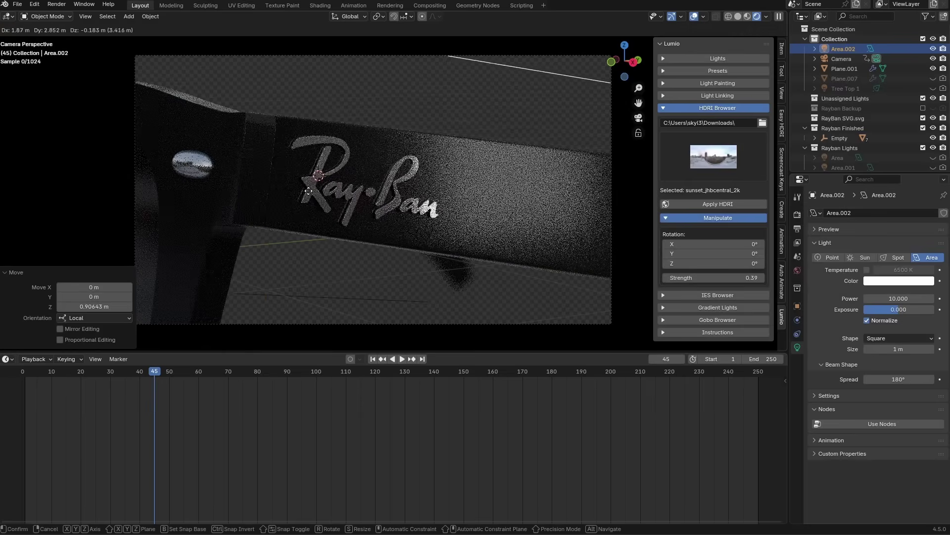
pyautogui.rightClick(221, 156)
pyautogui.scroll(-2, 366, 216)
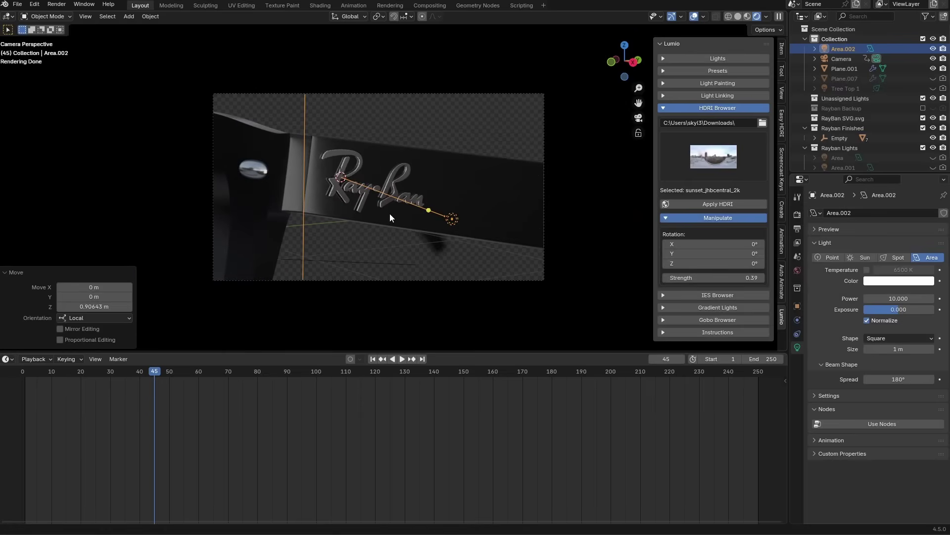
# At frame 1, shift the area light about 0.4 m along its local X axis and keyframe it there
pyautogui.click(25, 370)
pyautogui.press('g')
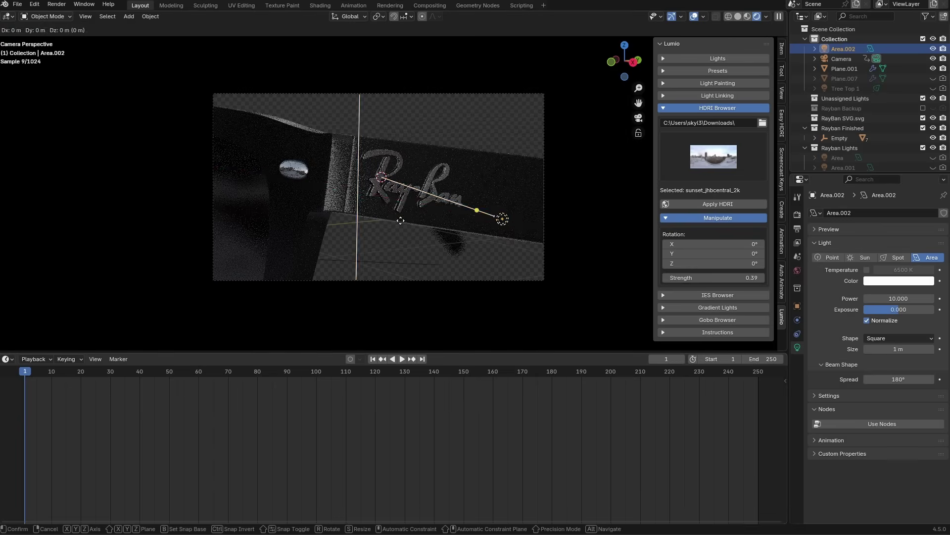
pyautogui.press('x')
pyautogui.press('x')
pyautogui.click(286, 231)
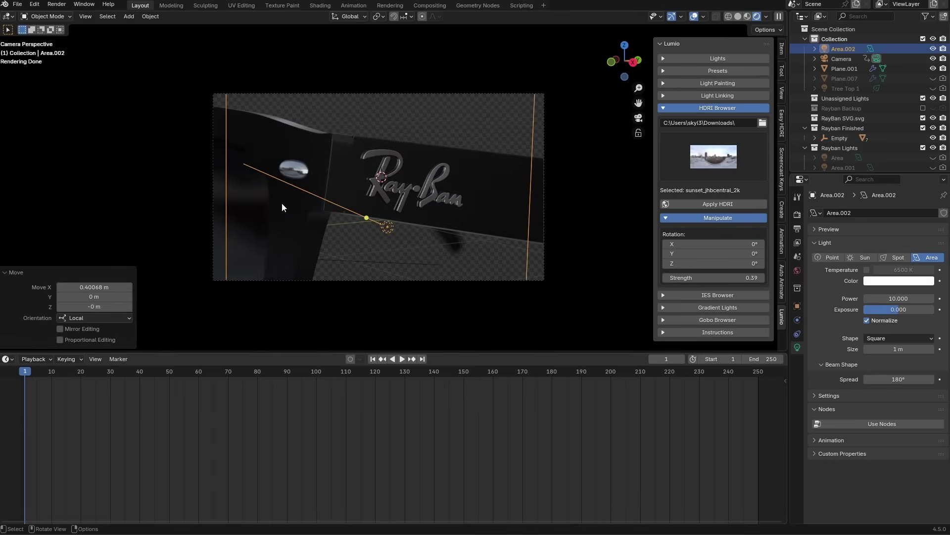
pyautogui.click(25, 381)
# At frame 48, move the area light along its local X axis past the other end of the logo and keyframe it
pyautogui.moveTo(147, 375); pyautogui.dragTo(165, 376)
pyautogui.press('g')
pyautogui.press('x')
pyautogui.press('x')
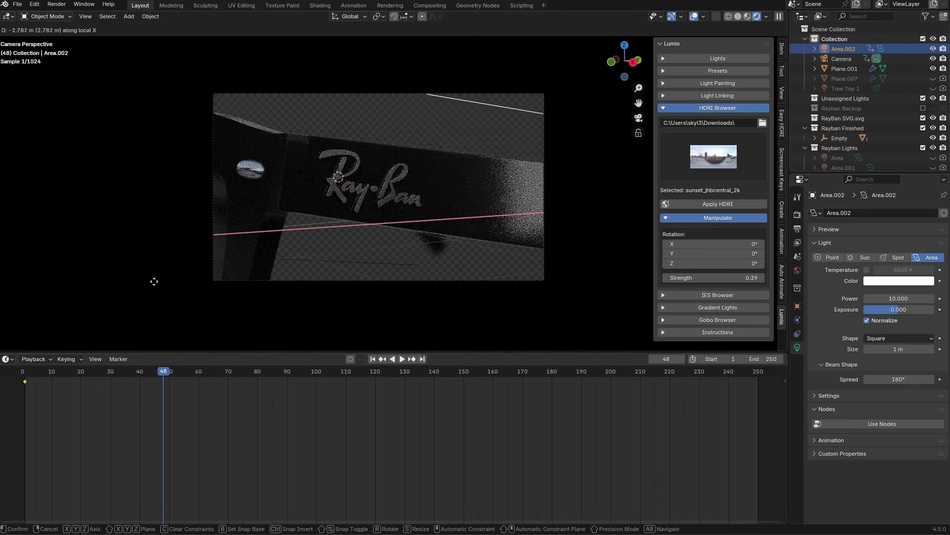
pyautogui.click(222, 287)
pyautogui.press('i')
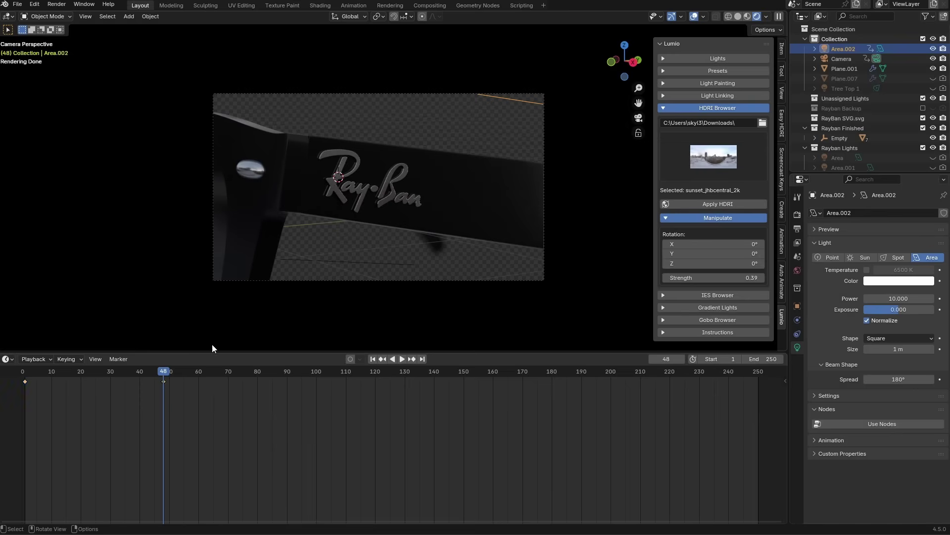
# Set the area light keyframes' interpolation to linear and play the light sweep from frame 1
pyautogui.press('t')
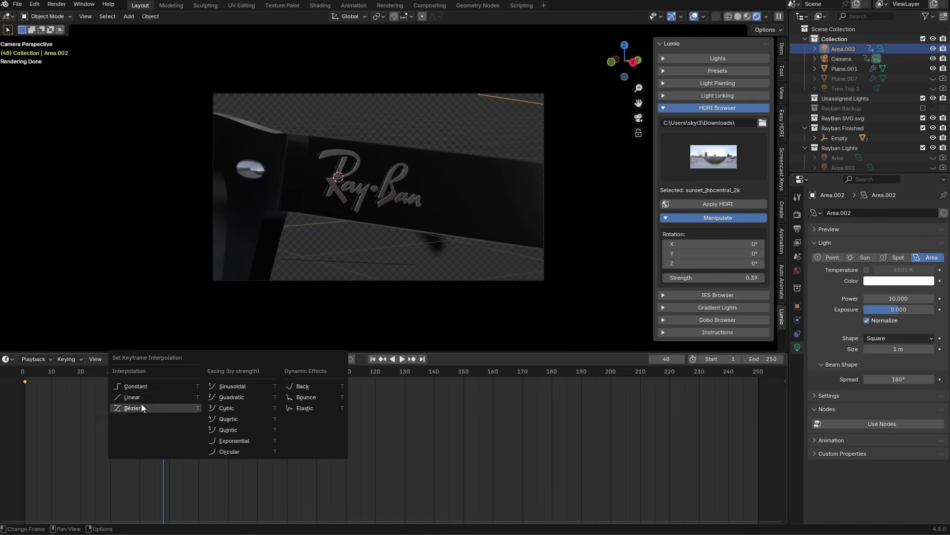
pyautogui.click(142, 403)
pyautogui.click(24, 373)
pyautogui.press('space')
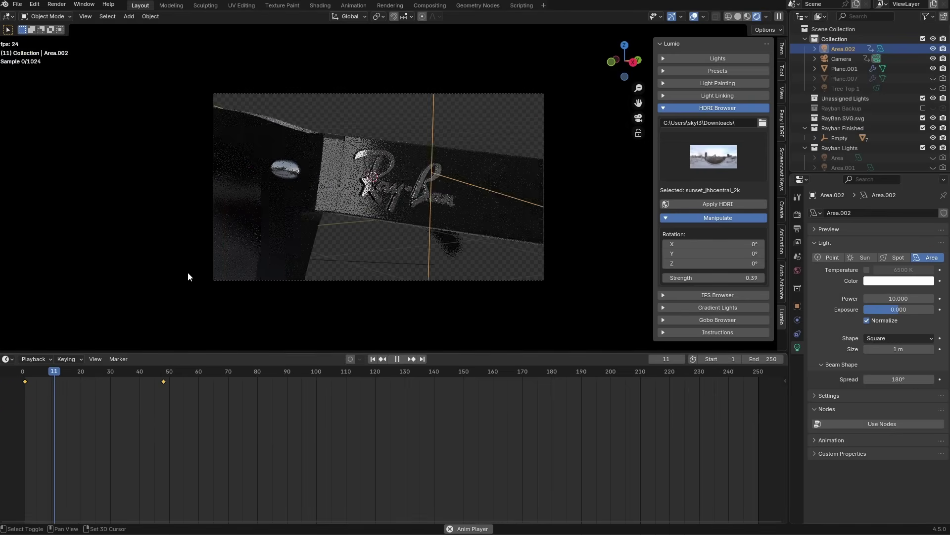
pyautogui.press('space')
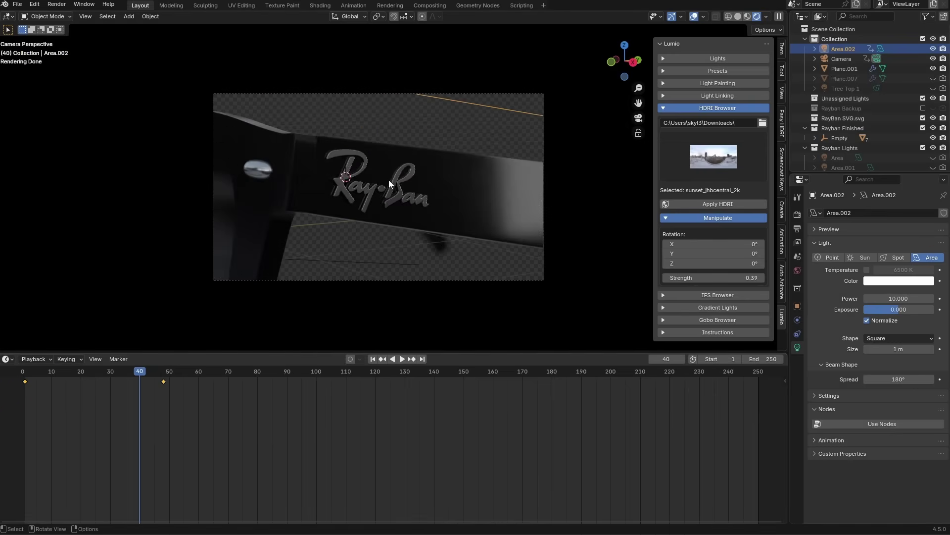
# Add a plane, scale it up about 15 times and lower it about 7.1 m beneath the sunglasses
pyautogui.scroll(2, 388, 180)
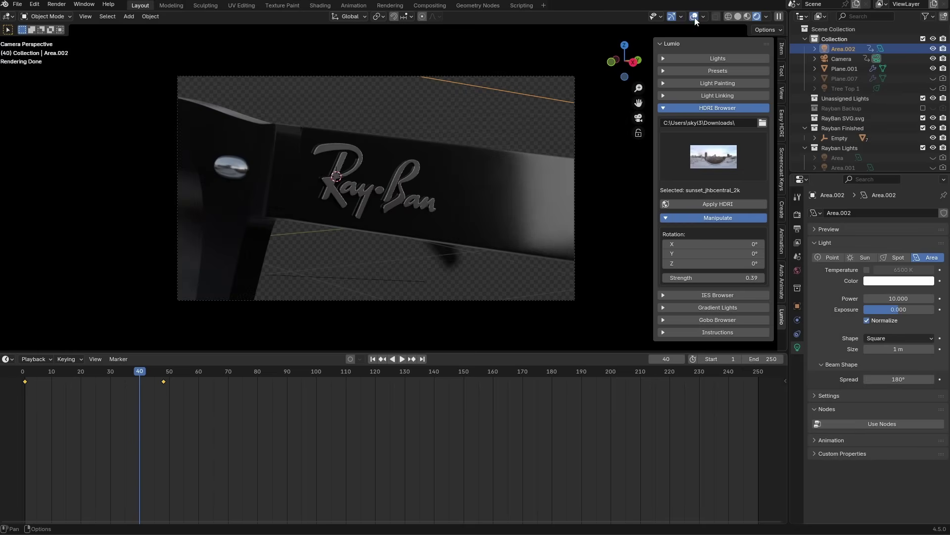
pyautogui.moveTo(416, 201); pyautogui.dragTo(422, 211, button='middle')
pyautogui.scroll(-7, 422, 212)
pyautogui.hotkey('shift', 'a')
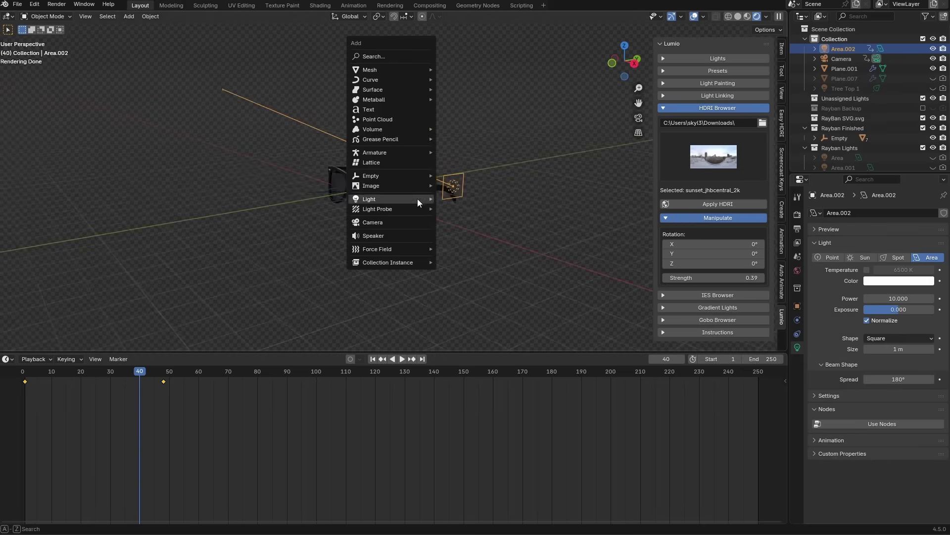
pyautogui.moveTo(400, 70)
pyautogui.click(457, 71)
pyautogui.press('s')
pyautogui.click(259, 28)
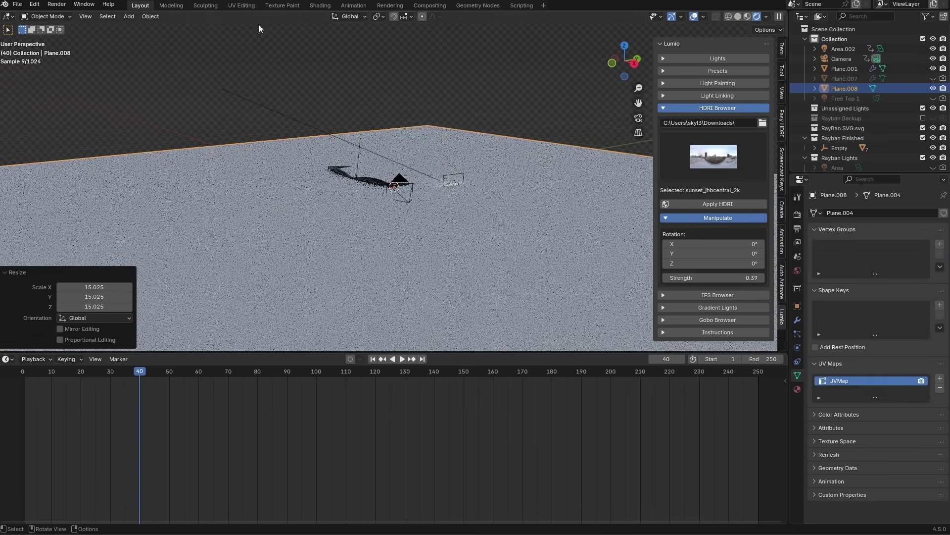
pyautogui.press('g')
pyautogui.press('z')
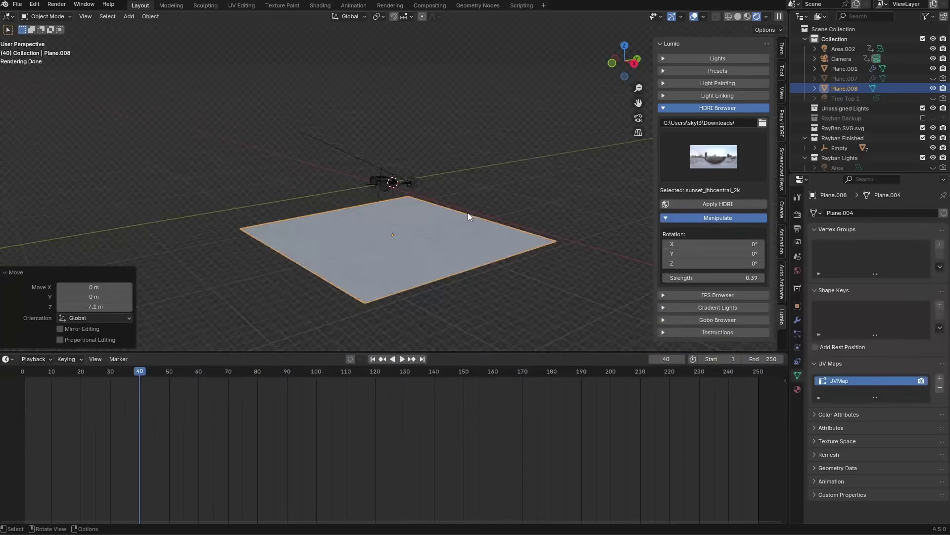
pyautogui.click(468, 213)
# Extrude the plane's two rear edges up about 33 m along Z to form backdrop walls behind the sunglasses
pyautogui.press('Tab')
pyautogui.hotkey('alt', 'a')
pyautogui.scroll(-4, 444, 231)
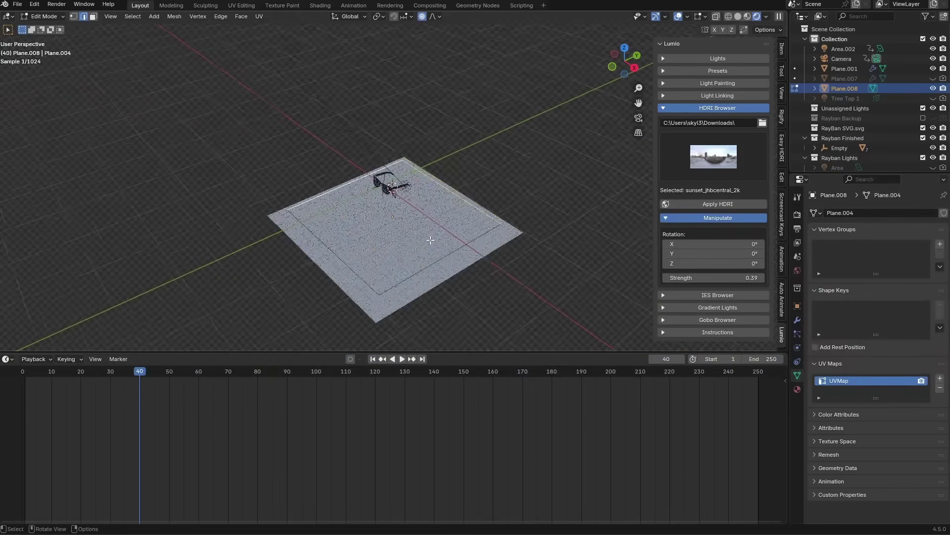
pyautogui.press('e')
pyautogui.press('z')
pyautogui.click(539, 142)
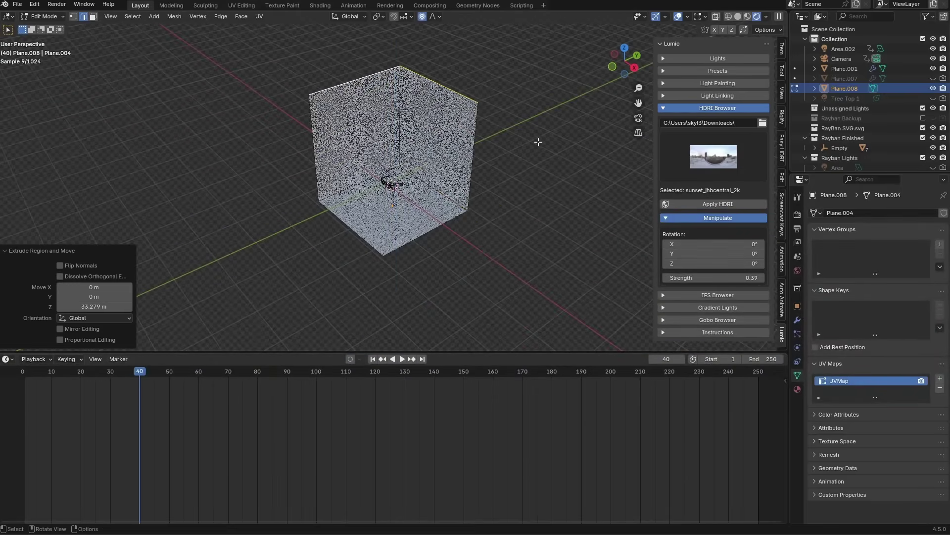
pyautogui.moveTo(422, 231); pyautogui.dragTo(439, 204, button='middle')
# Scale the whole backdrop object up by about 2.63 in Object Mode
pyautogui.press('Tab')
pyautogui.press('s')
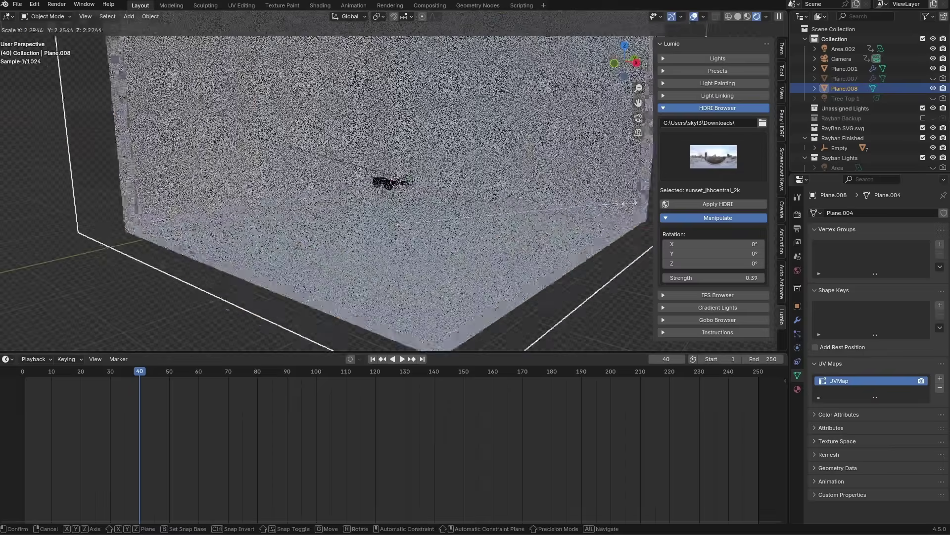
pyautogui.click(439, 321)
# Replace the Timeline with the Shader Editor and give the backdrop a new material with a black base color
pyautogui.click(8, 359)
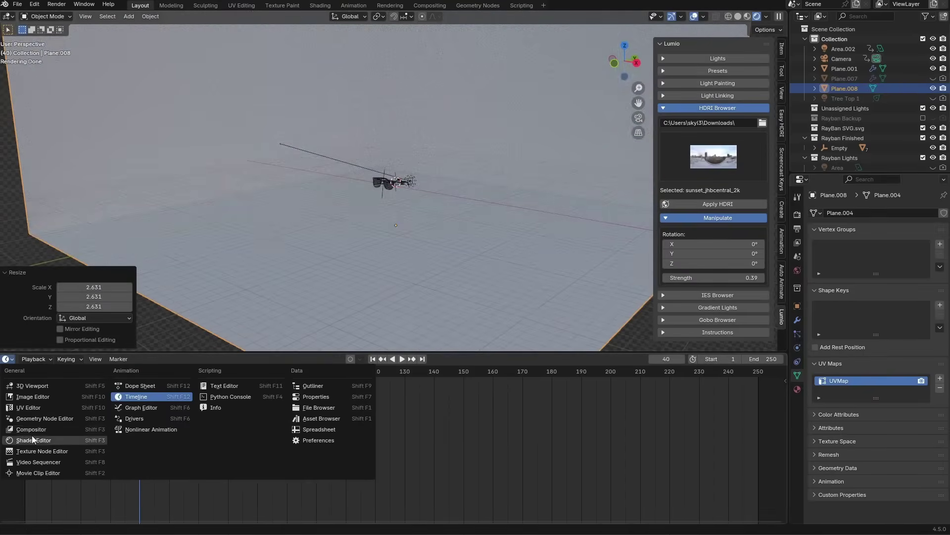
pyautogui.click(33, 440)
pyautogui.click(418, 358)
pyautogui.click(365, 410)
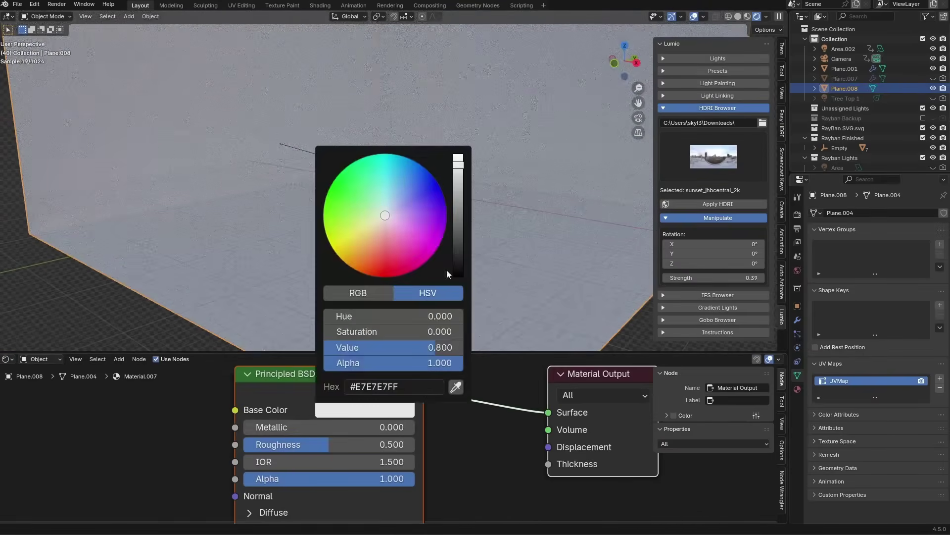
pyautogui.click(458, 273)
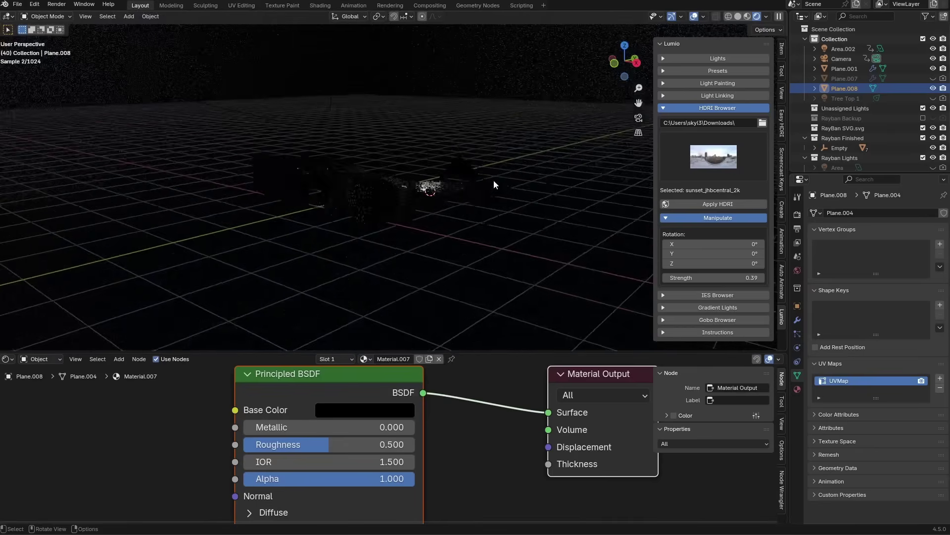
# Return the viewport to the camera view and hide the viewport overlays
pyautogui.moveTo(494, 184); pyautogui.dragTo(433, 203, button='middle')
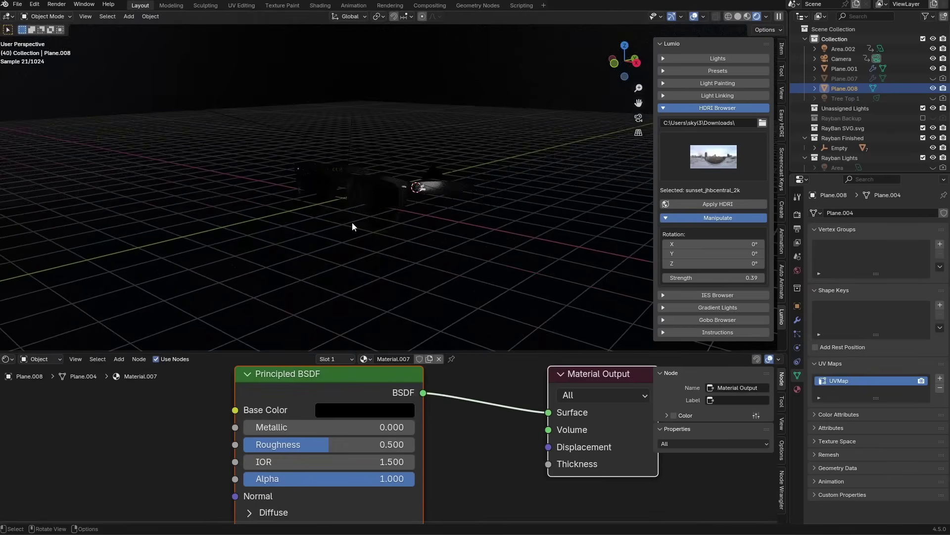
pyautogui.scroll(8, 352, 222)
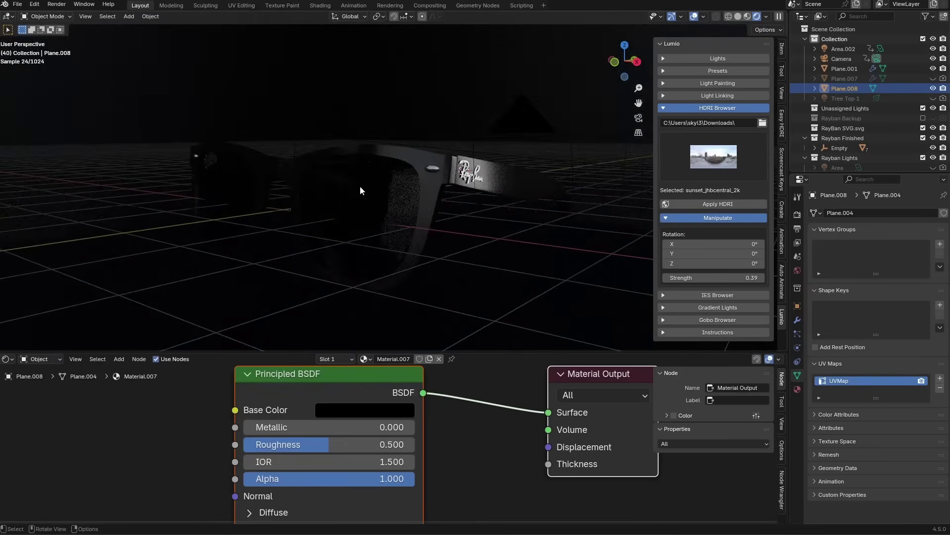
pyautogui.press('KP_0')
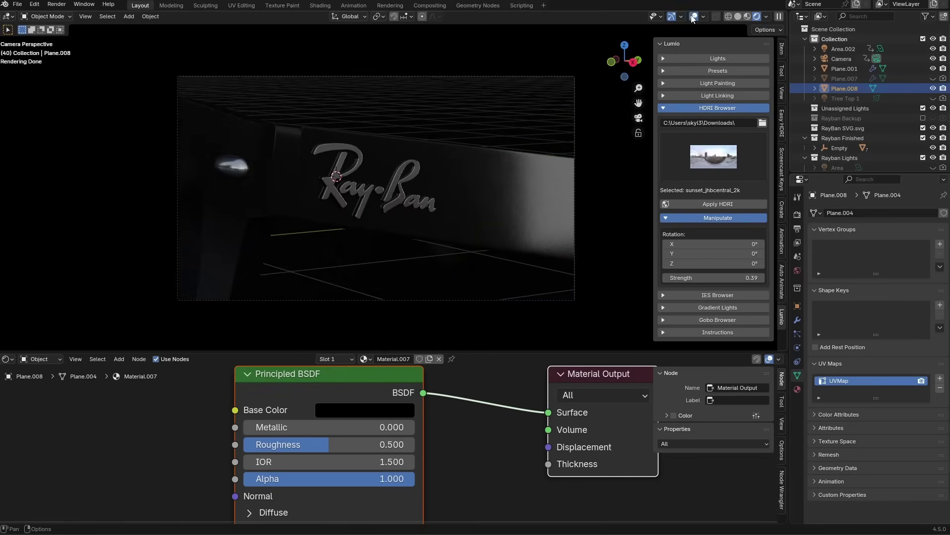
pyautogui.click(693, 17)
# Switch the Shader Editor area back to the Timeline, preview the light sweep over the logo and save the file
pyautogui.click(7, 363)
pyautogui.click(141, 392)
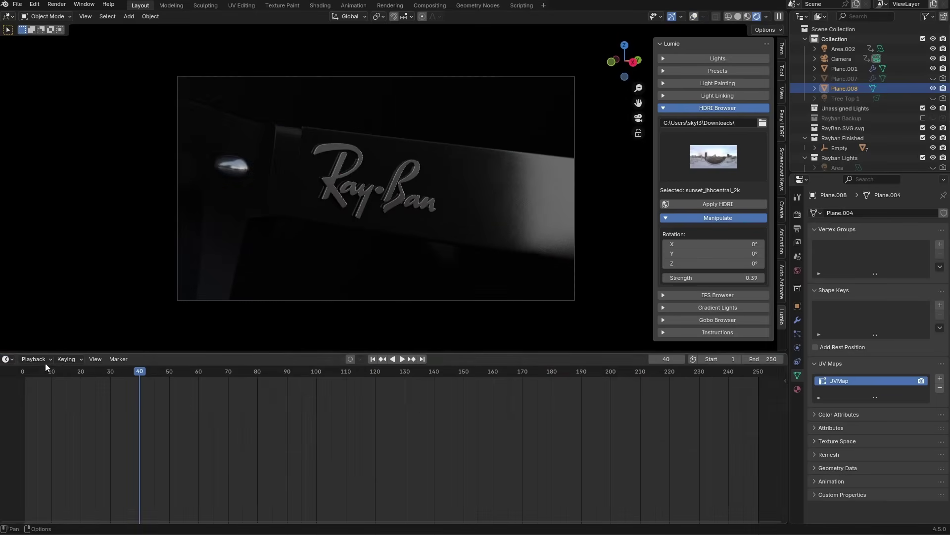
pyautogui.moveTo(23, 373); pyautogui.dragTo(74, 380)
pyautogui.hotkey('ctrl', 's')
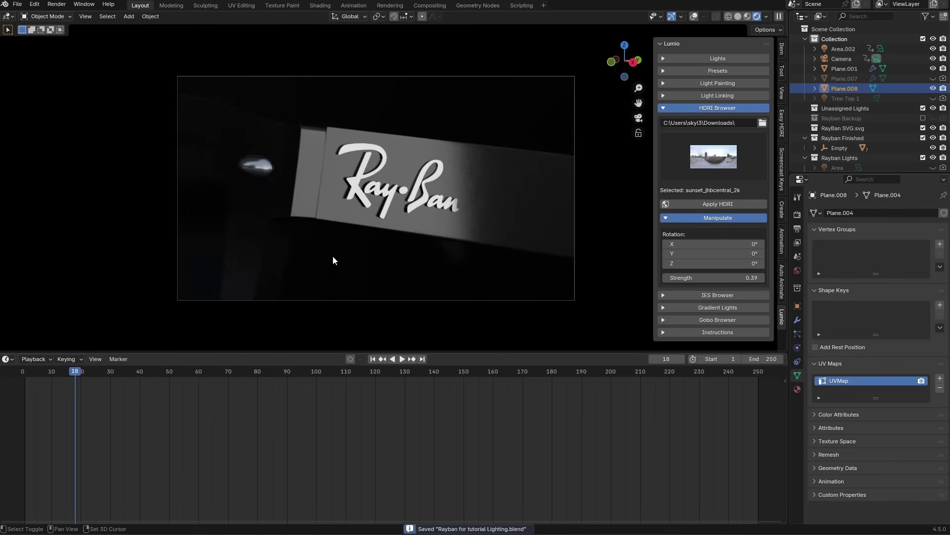
pyautogui.press('space')
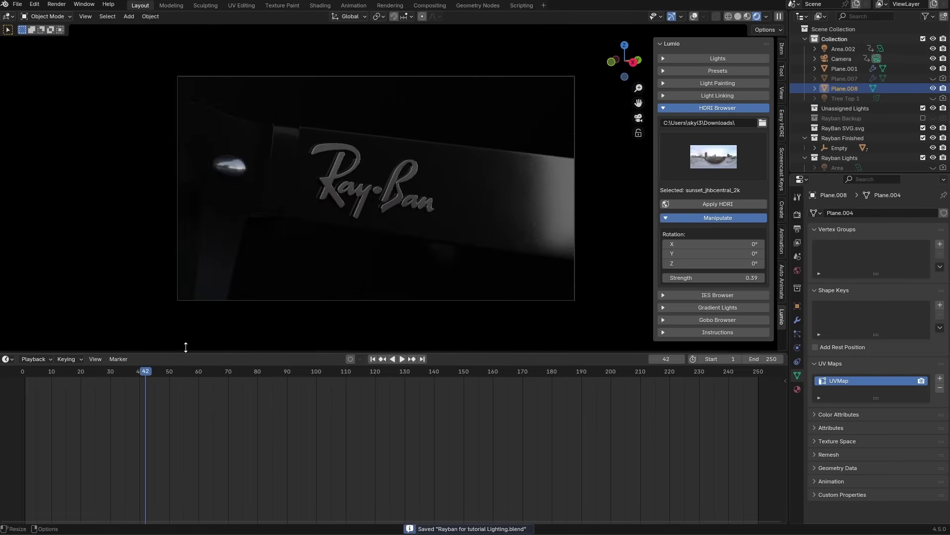
# Show the viewport overlays again and move the playhead to frame 49
pyautogui.click(692, 17)
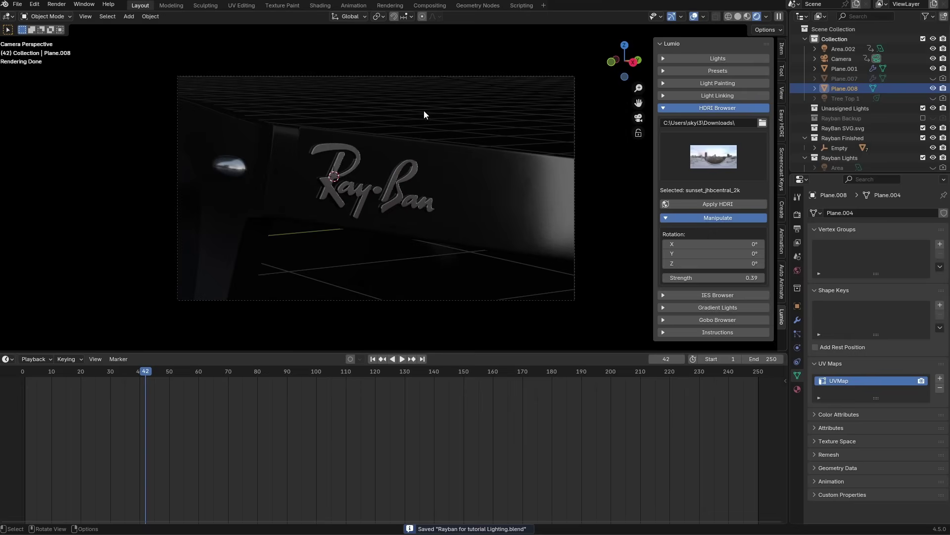
pyautogui.click(441, 76)
pyautogui.moveTo(349, 223); pyautogui.dragTo(329, 221, button='middle')
pyautogui.scroll(-5, 352, 202)
pyautogui.scroll(1, 346, 252)
pyautogui.moveTo(148, 376); pyautogui.dragTo(166, 373)
pyautogui.moveTo(321, 245); pyautogui.dragTo(366, 227, button='middle')
# Add a second camera at the logo and make it the scene's active camera
pyautogui.hotkey('shift', 'a')
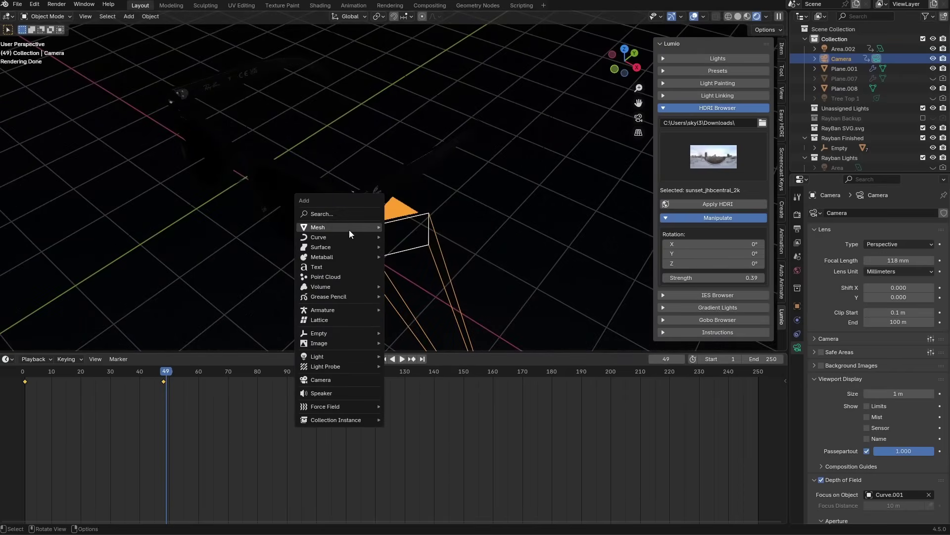
pyautogui.click(335, 381)
pyautogui.click(85, 17)
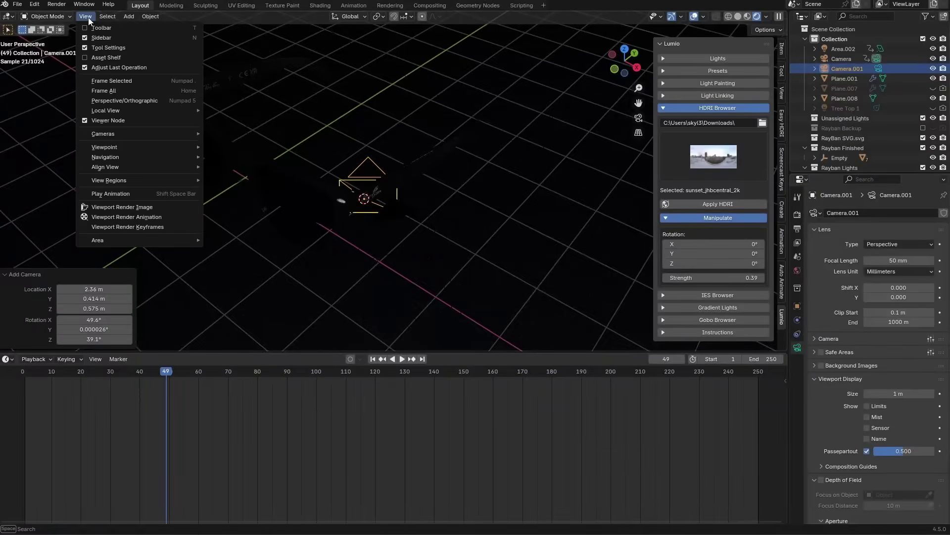
pyautogui.moveTo(132, 132)
pyautogui.click(289, 133)
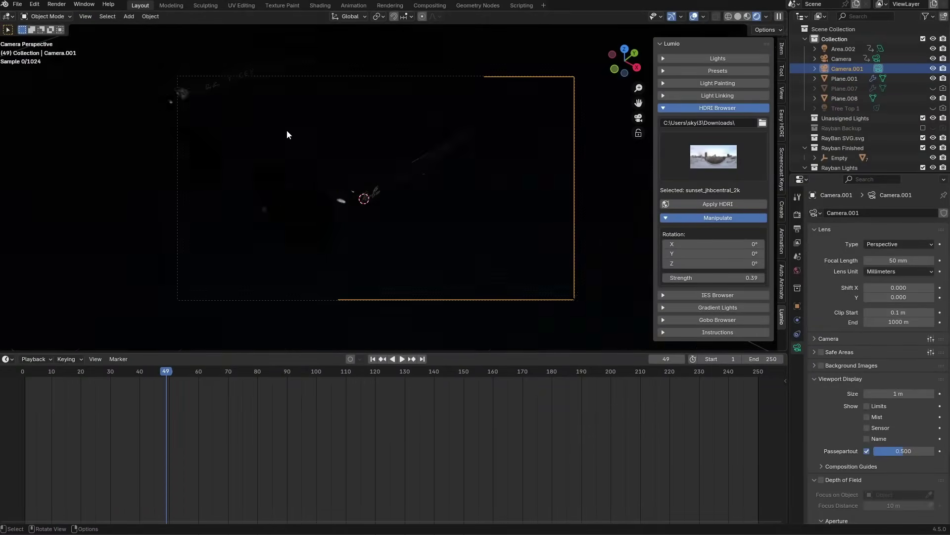
# Pull the new camera back about 2.56 m along its local Z axis
pyautogui.press('g')
pyautogui.press('z')
pyautogui.press('z')
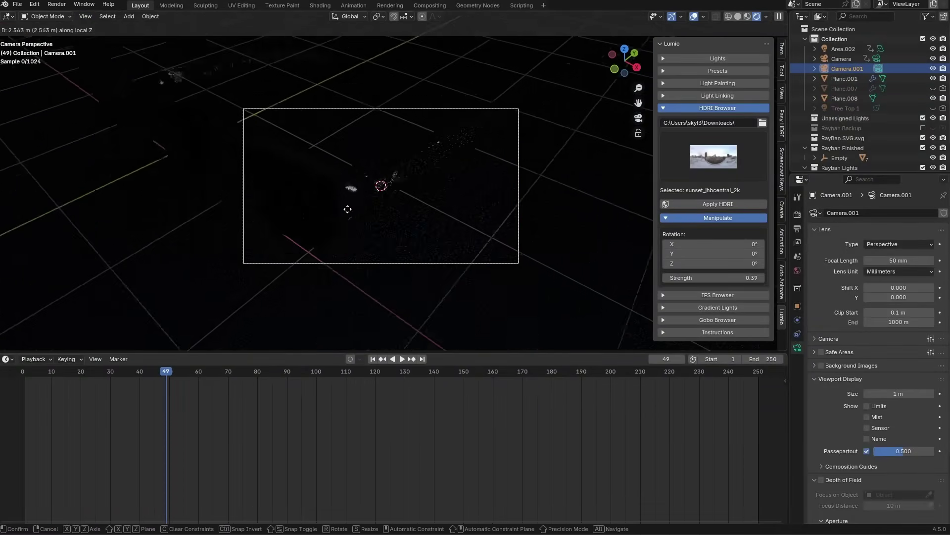
pyautogui.click(349, 210)
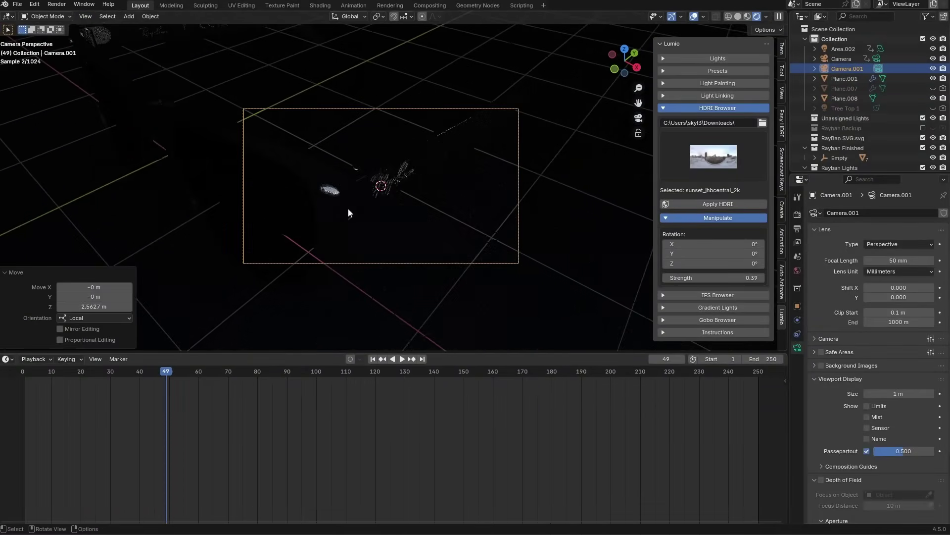
# Bind the first camera to a timeline marker at frame 1
pyautogui.click(845, 60)
pyautogui.click(25, 372)
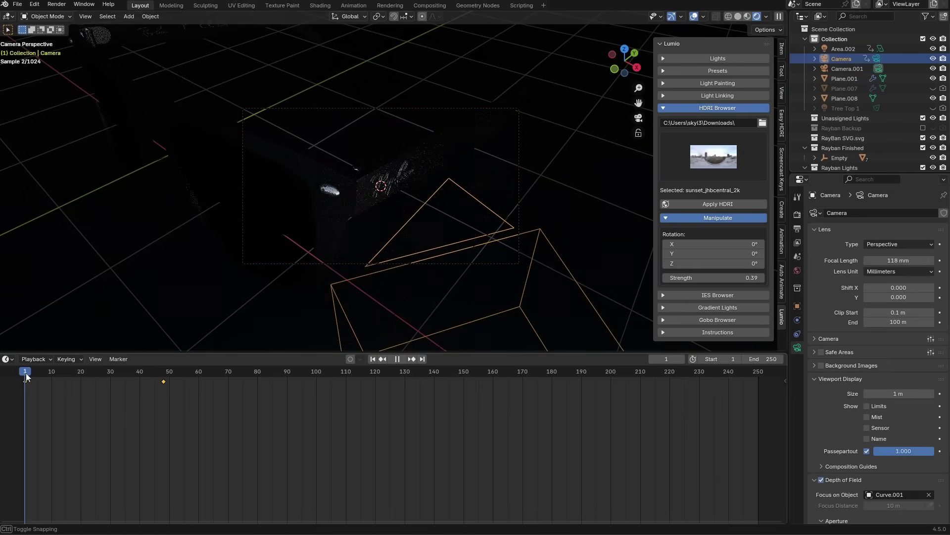
pyautogui.moveTo(262, 311); pyautogui.dragTo(288, 245, button='middle')
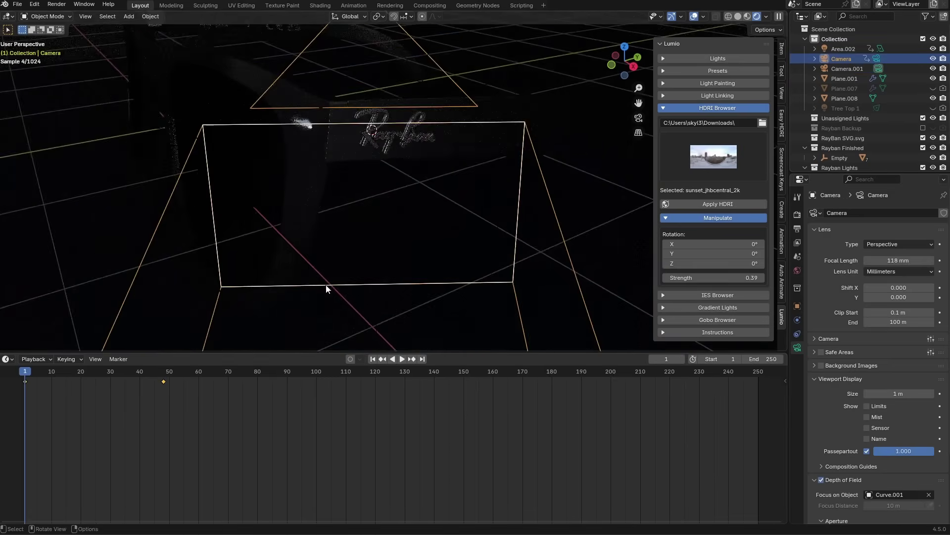
pyautogui.press('KP_0')
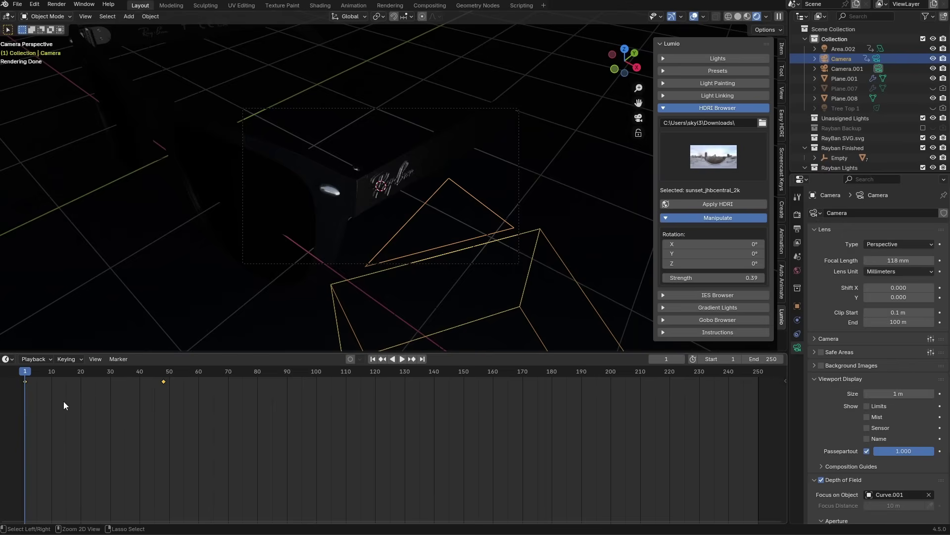
pyautogui.hotkey('ctrl', 'b')
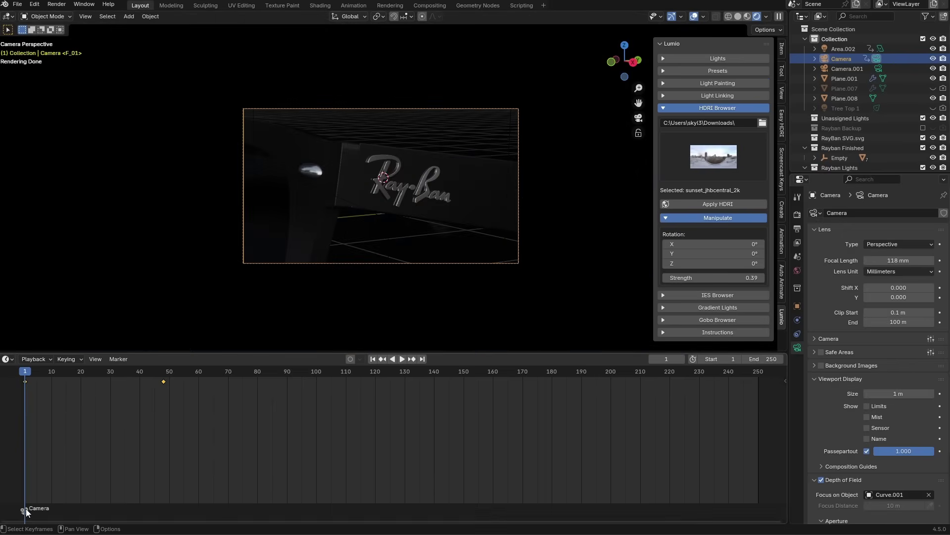
# Bind Camera.001 to a timeline marker at frame 49 and scrub across the camera switch to frame 64
pyautogui.moveTo(48, 371); pyautogui.dragTo(168, 377)
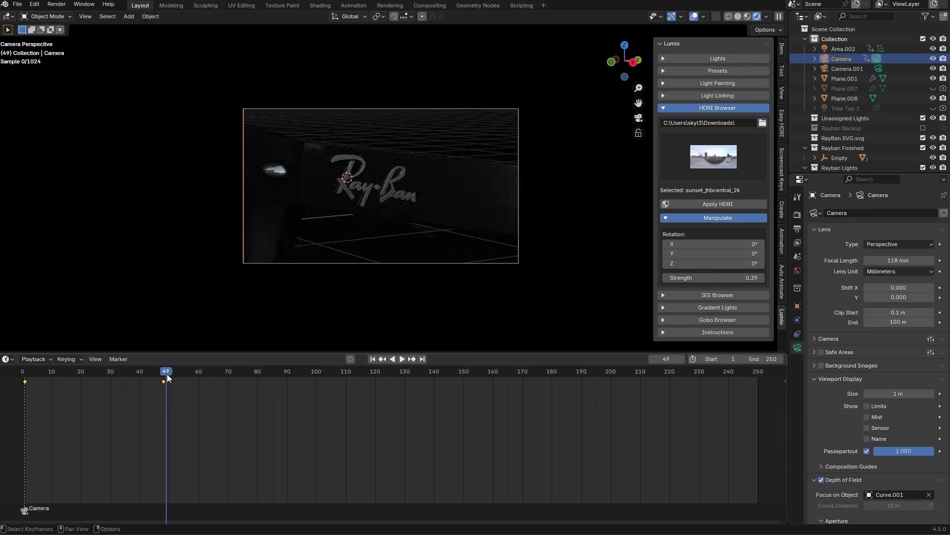
pyautogui.click(850, 69)
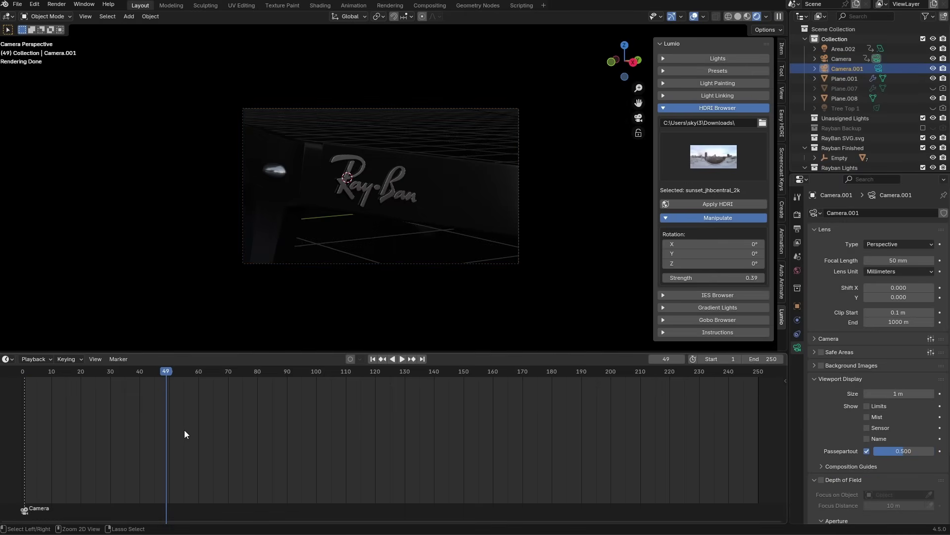
pyautogui.hotkey('ctrl', 'b')
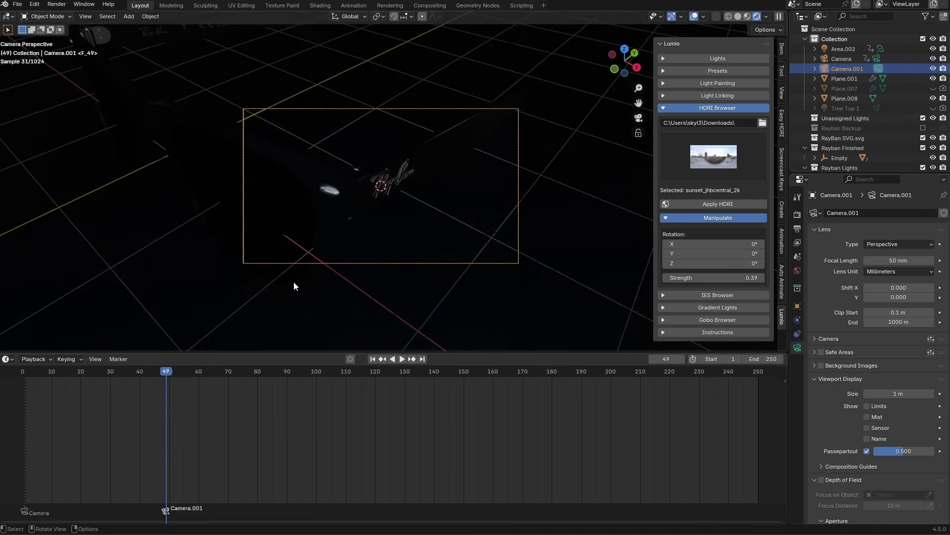
pyautogui.moveTo(26, 371); pyautogui.dragTo(210, 385)
# Align Camera.001 to a close front view framing the hinge corner and the Ray-Ban logo on the lens
pyautogui.press('g')
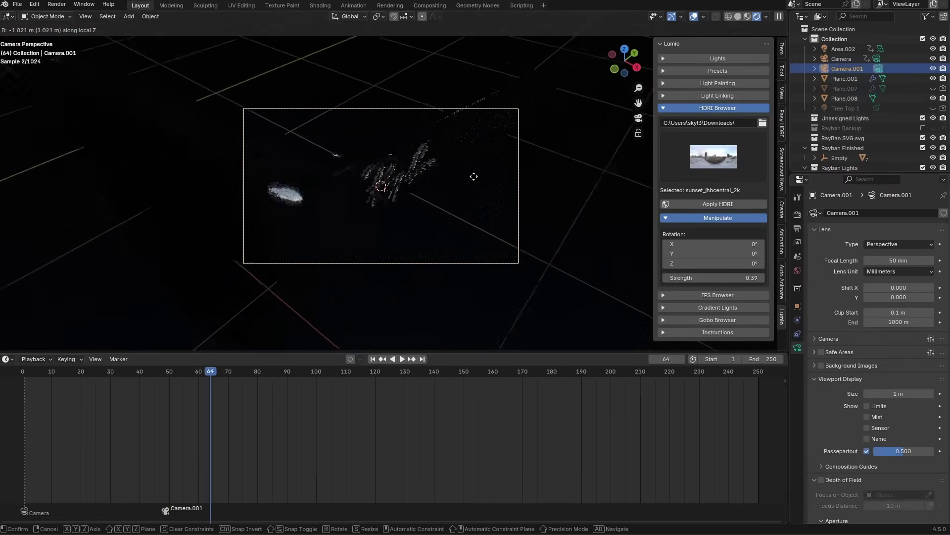
pyautogui.click(475, 206)
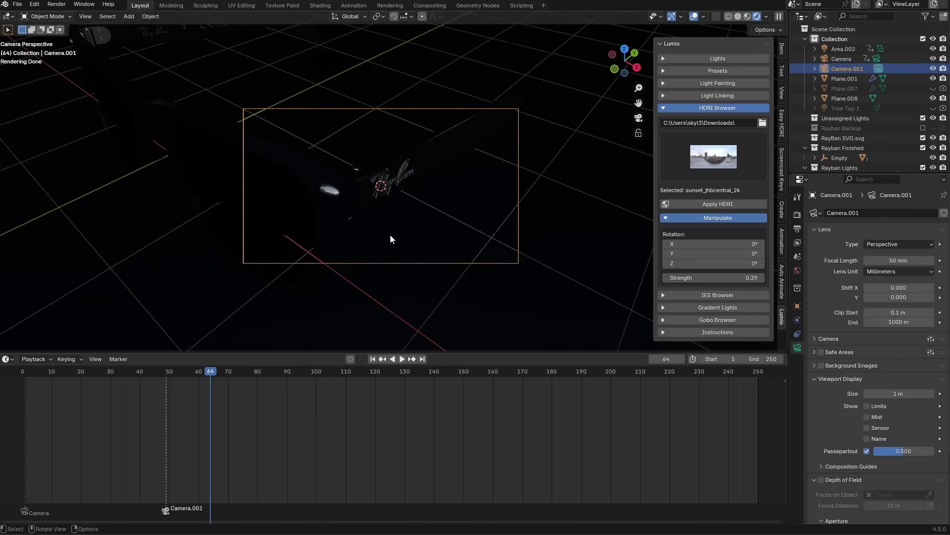
pyautogui.moveTo(391, 239); pyautogui.dragTo(468, 212, button='middle')
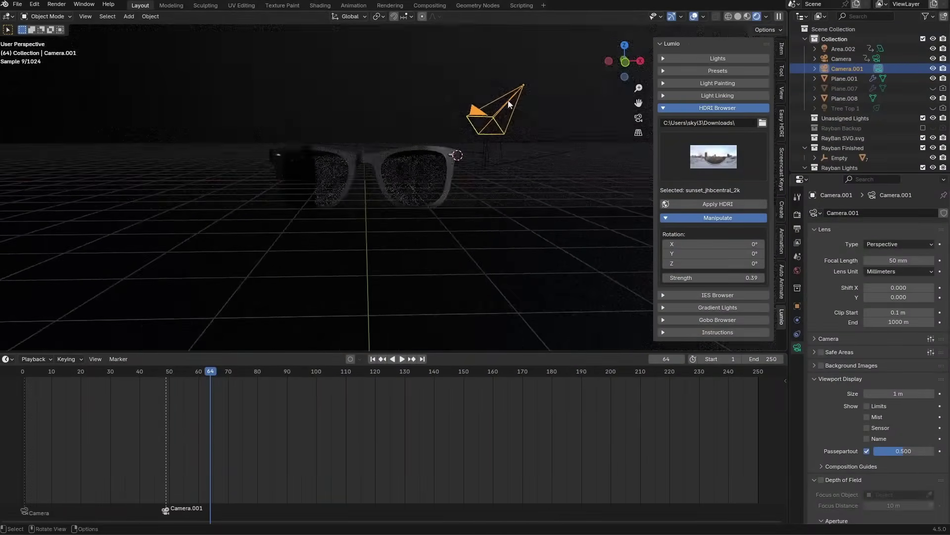
pyautogui.moveTo(495, 114); pyautogui.dragTo(378, 173, button='middle')
pyautogui.scroll(5, 378, 176)
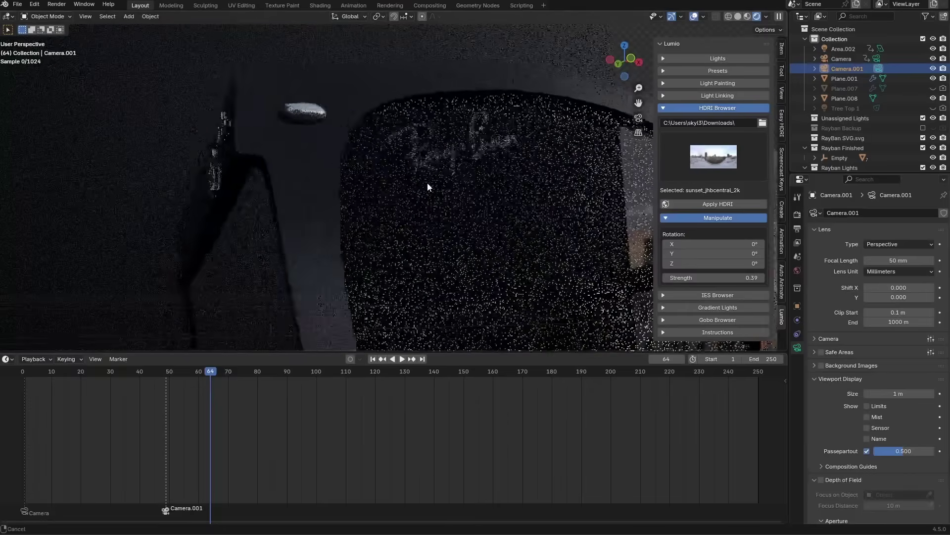
pyautogui.press('KP_0')
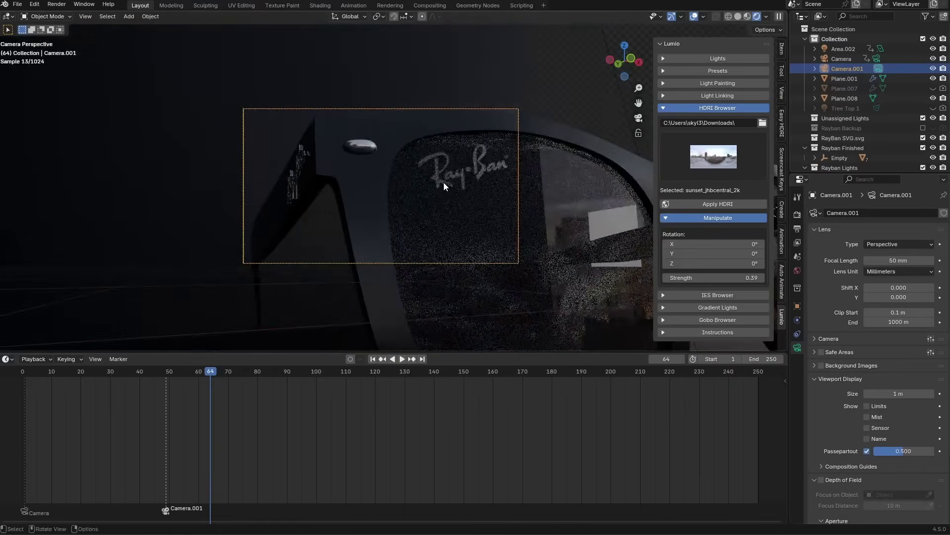
# Set Camera.001's focal length to 153 mm and pull it back about 3.49 m along its local Z axis
pyautogui.moveTo(886, 260); pyautogui.dragTo(933, 260)
pyautogui.press('g')
pyautogui.press('z')
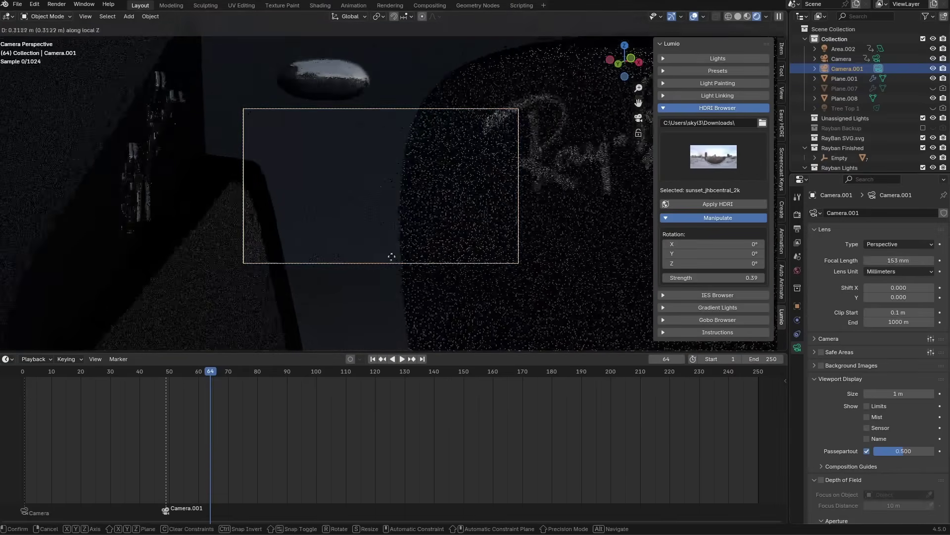
pyautogui.click(390, 54)
# Raise Camera.001 about 0.185 m along the global Z axis
pyautogui.press('g')
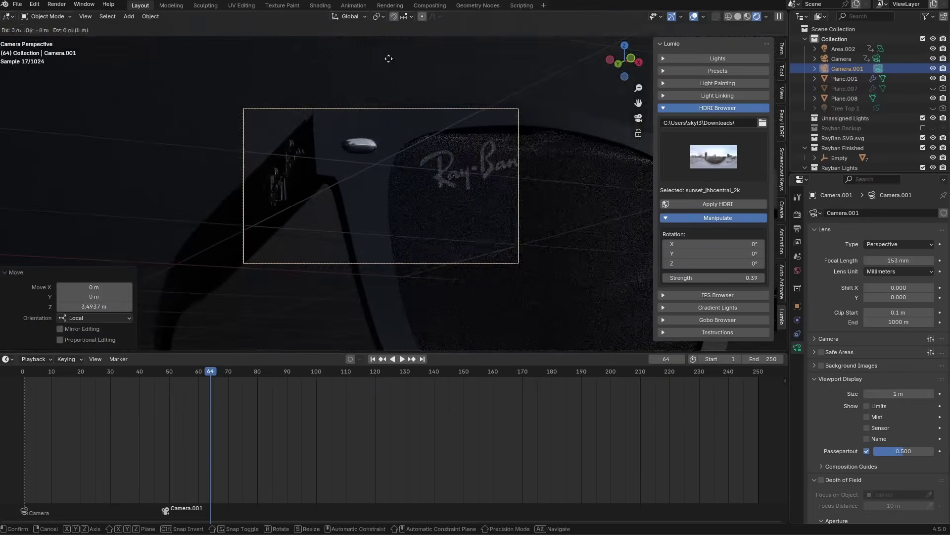
pyautogui.press('z')
pyautogui.click(399, 103)
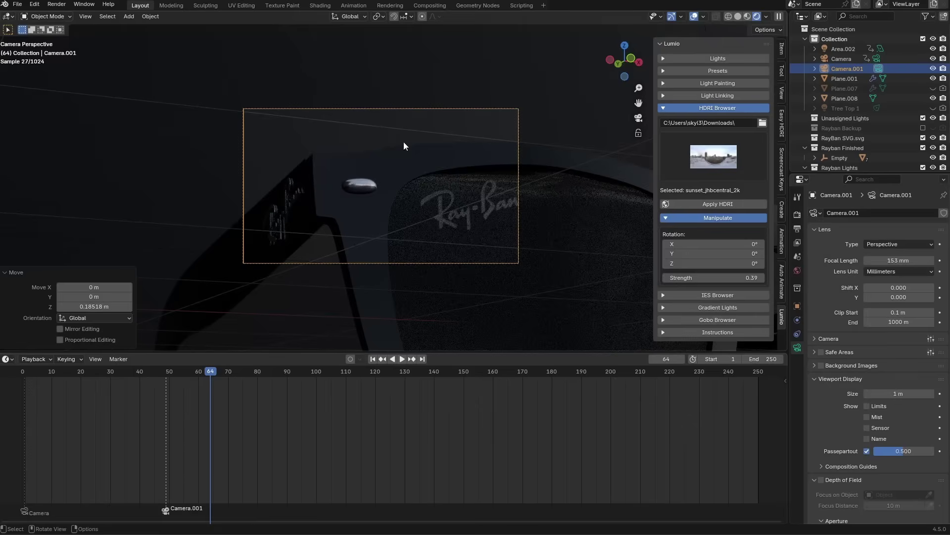
pyautogui.press('g')
pyautogui.press('z')
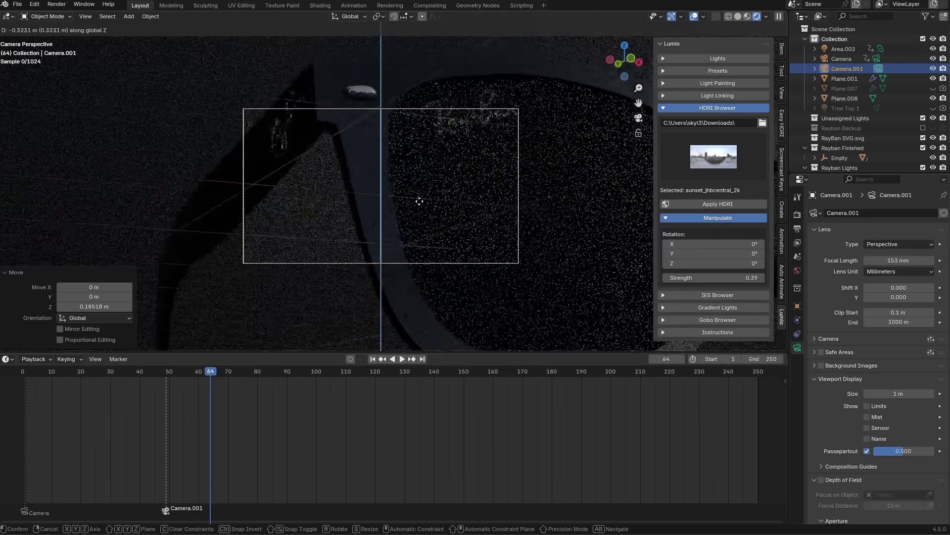
pyautogui.rightClick(427, 123)
# Add a Bézier circle at the 3D cursor by the hinge and scale it up by about 2.69
pyautogui.moveTo(426, 125); pyautogui.dragTo(371, 228, button='middle')
pyautogui.scroll(4, 369, 229)
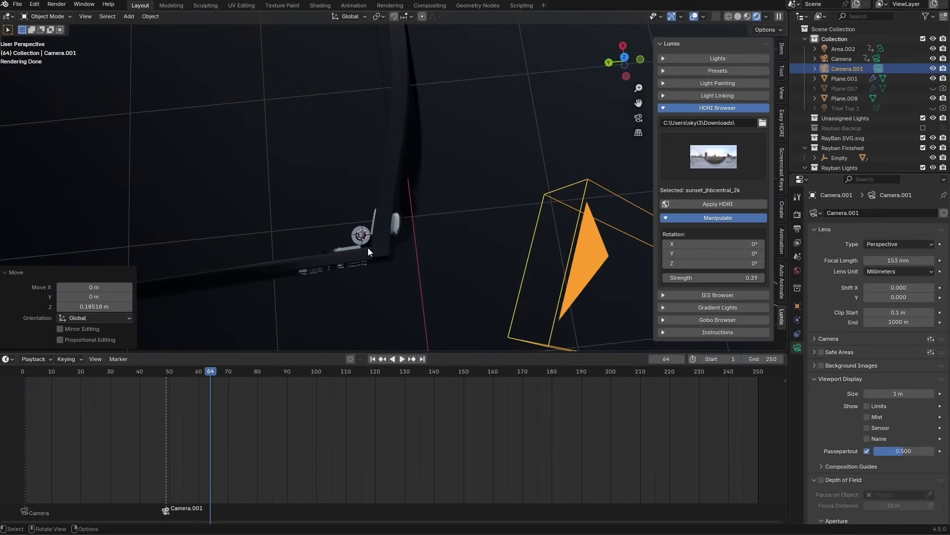
pyautogui.scroll(-3, 367, 247)
pyautogui.hotkey('shift', 'a')
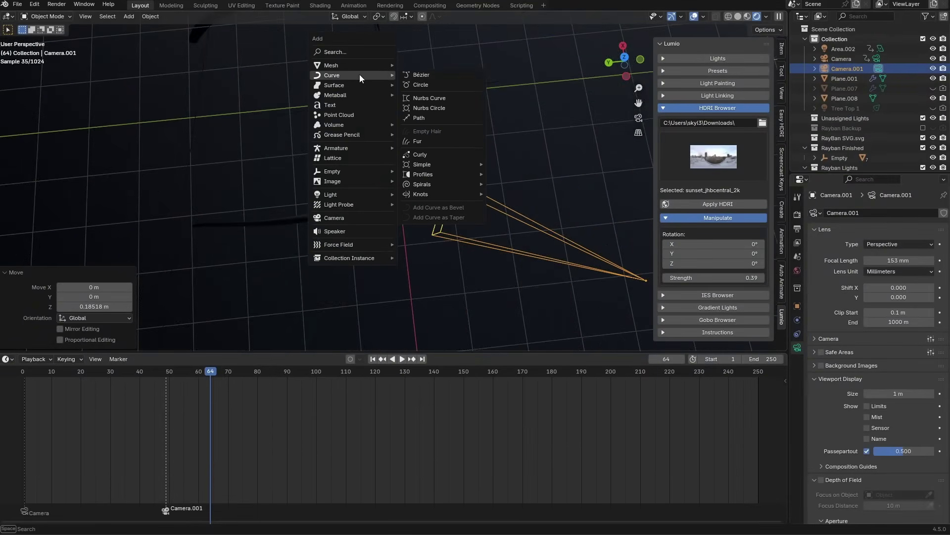
pyautogui.click(450, 88)
pyautogui.scroll(-3, 450, 89)
pyautogui.press('s')
pyautogui.click(544, 150)
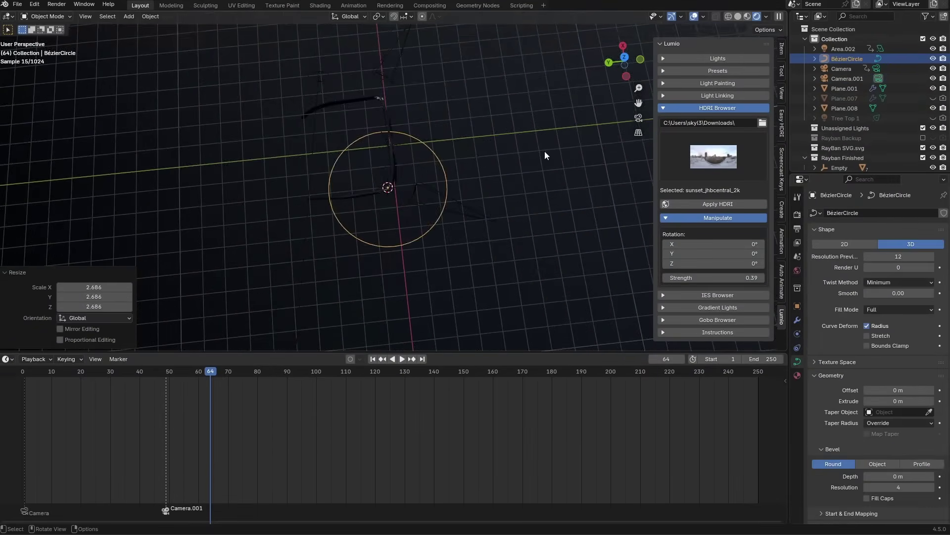
# Rotate the Bézier circle 90° about Y and about 30° around Z, and enlarge it around the glasses
pyautogui.write('rxy90')
pyautogui.press('Return')
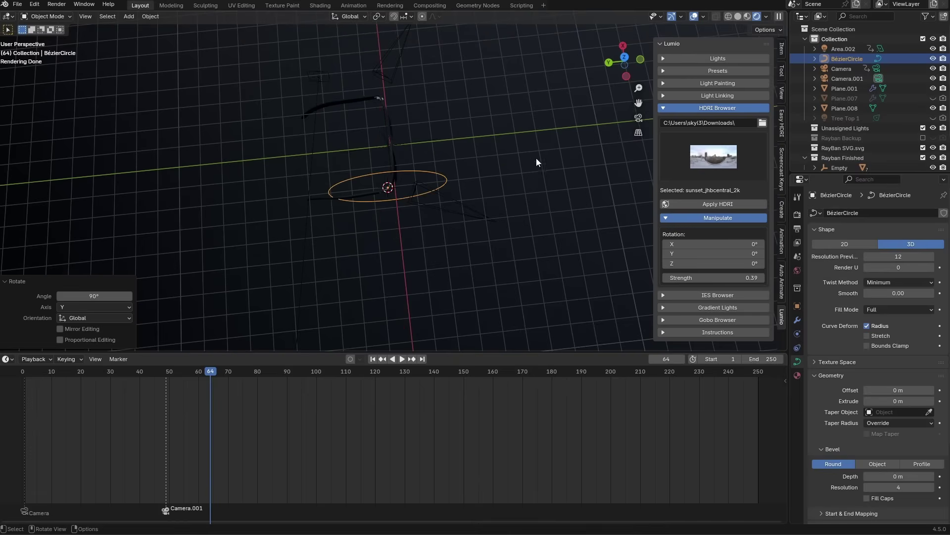
pyautogui.press('r')
pyautogui.press('z')
pyautogui.click(476, 227)
pyautogui.moveTo(476, 227); pyautogui.dragTo(490, 162, button='middle')
pyautogui.press('s')
pyautogui.click(544, 179)
# Add a Follow Path constraint to Camera.001 with the Bézier circle as its target
pyautogui.click(471, 198)
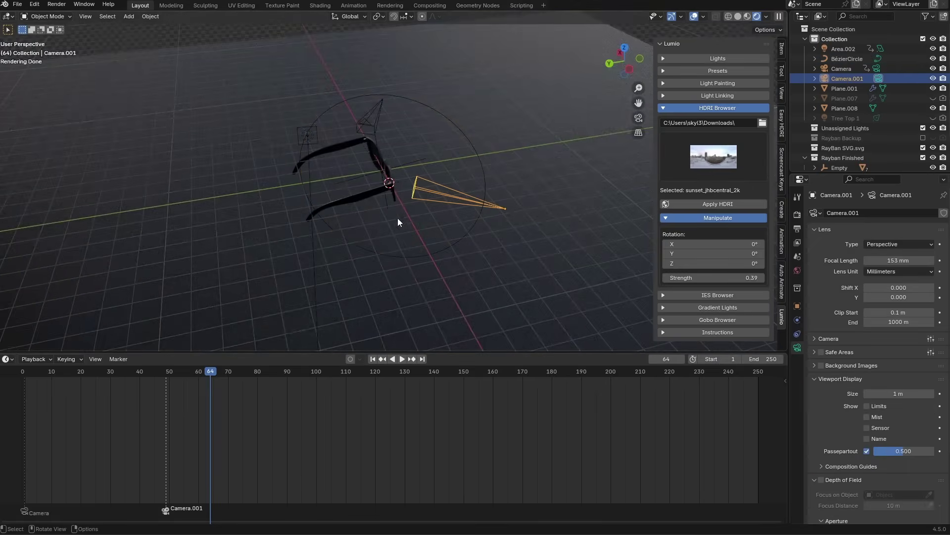
pyautogui.click(798, 333)
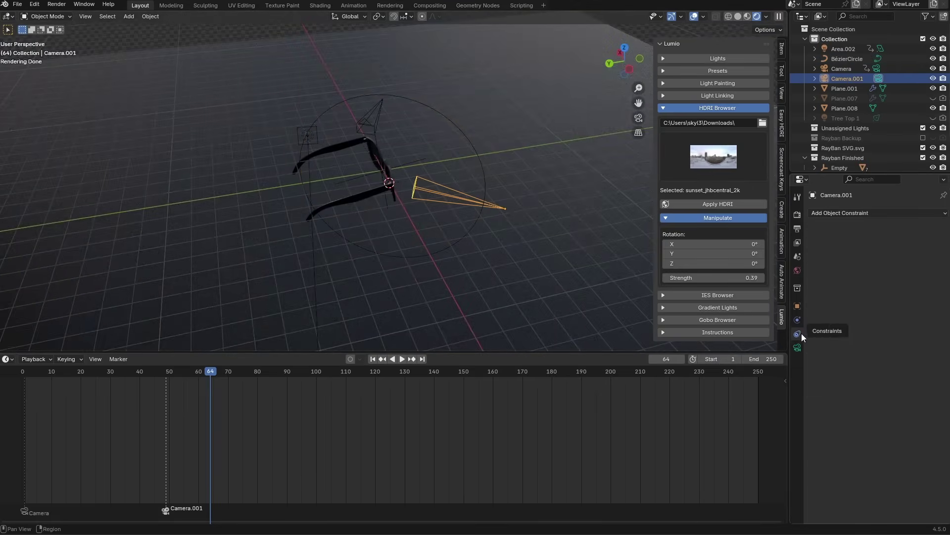
pyautogui.click(866, 213)
pyautogui.click(916, 283)
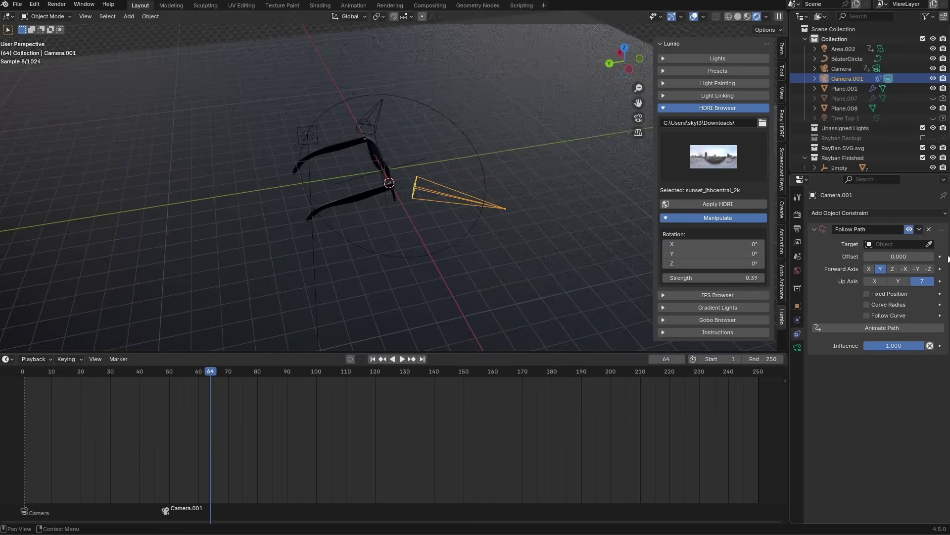
pyautogui.click(473, 139)
# Set Camera.001's X, Y and Z location to 0 so it sits on the circle path
pyautogui.scroll(-3, 467, 150)
pyautogui.keyDown('shift'); pyautogui.moveTo(467, 150); pyautogui.dragTo(448, 197, button='middle'); pyautogui.keyUp('shift')
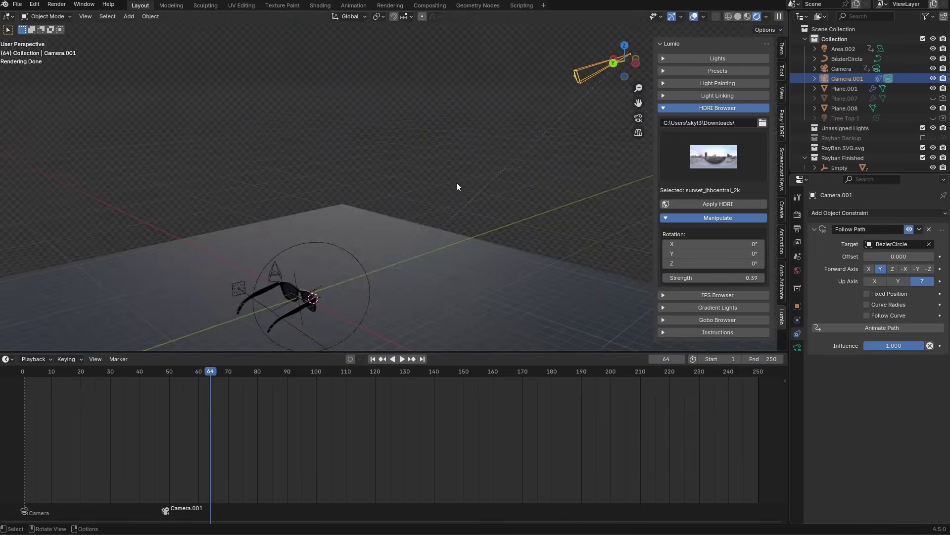
pyautogui.click(781, 51)
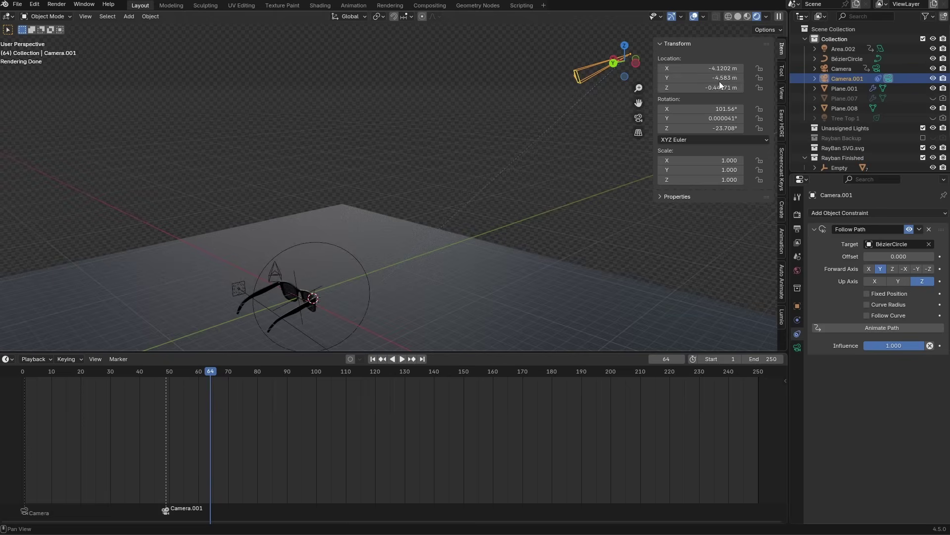
pyautogui.moveTo(718, 68); pyautogui.dragTo(718, 88)
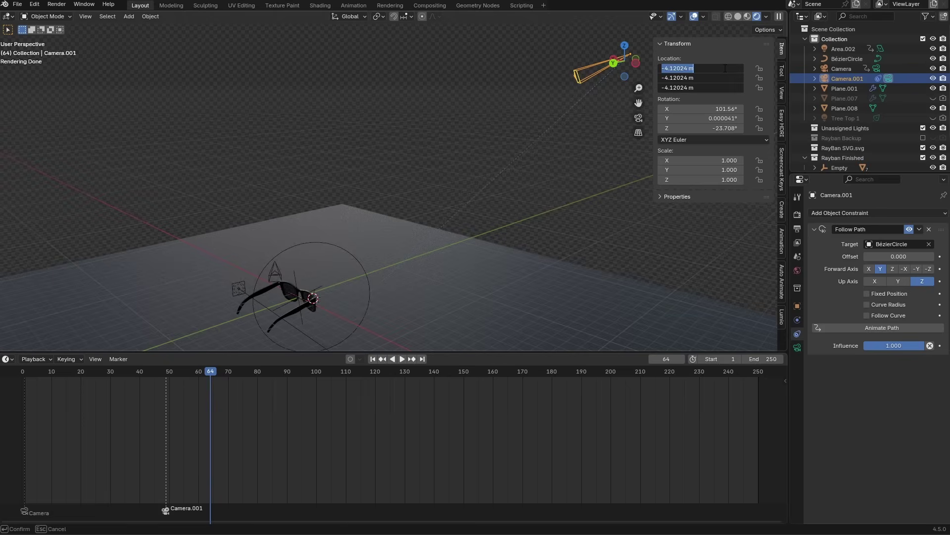
pyautogui.write('0')
pyautogui.press('Return')
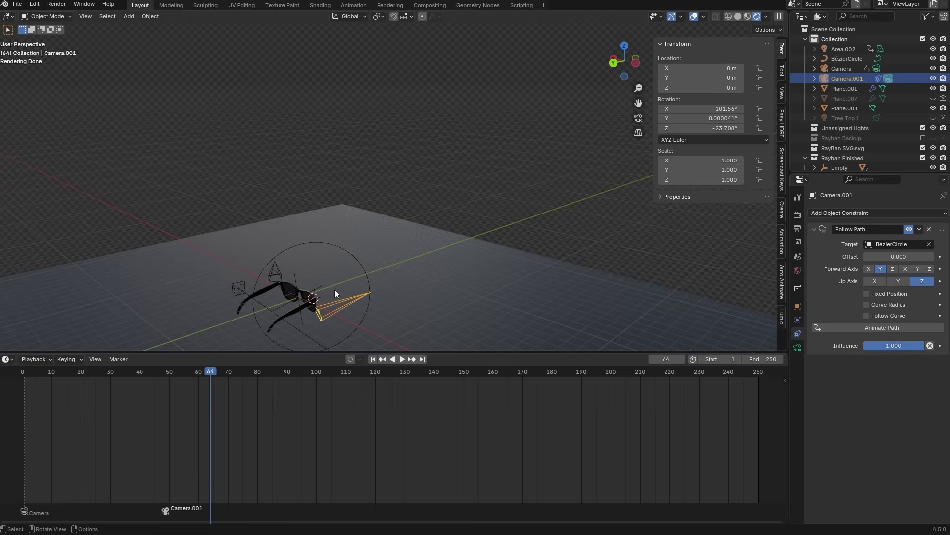
# Check the framing through Camera.001 and scale the Bézier circle up by about 1.315
pyautogui.press('KP_0')
pyautogui.scroll(-2, 358, 180)
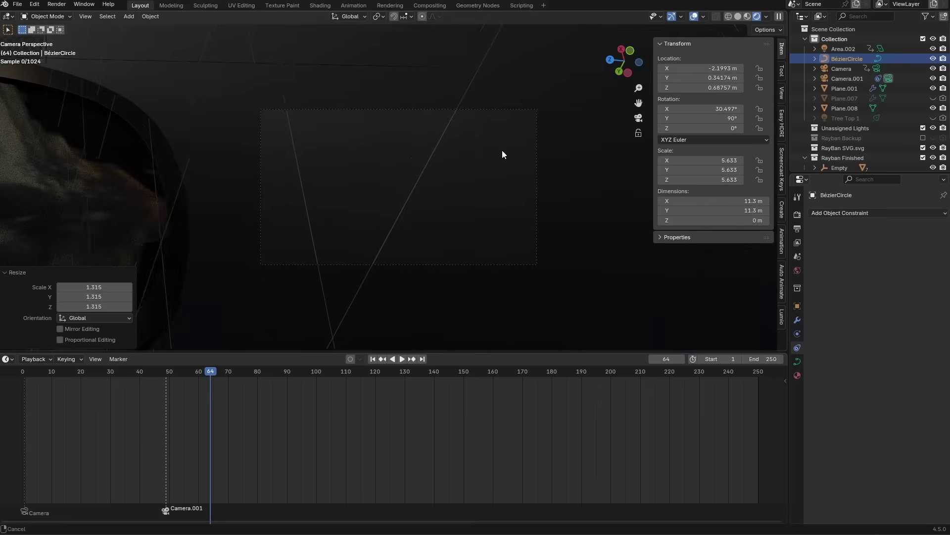
pyautogui.moveTo(502, 150); pyautogui.dragTo(475, 153, button='middle')
pyautogui.scroll(-5, 446, 155)
pyautogui.keyDown('shift'); pyautogui.moveTo(379, 156); pyautogui.dragTo(494, 176, button='middle'); pyautogui.keyUp('shift')
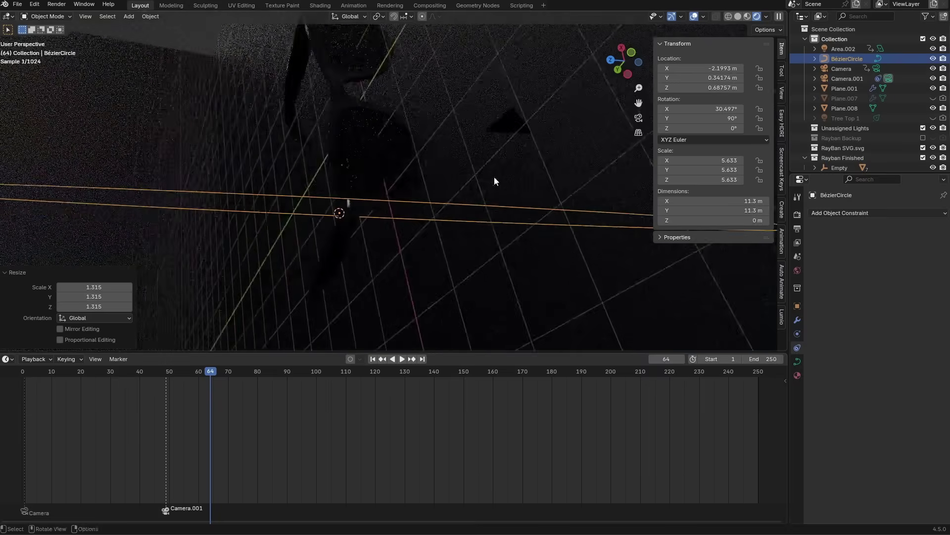
# Add an Arrows empty at the 3D cursor beside the temple hinge
pyautogui.scroll(3, 494, 176)
pyautogui.moveTo(410, 202); pyautogui.dragTo(436, 229, button='middle')
pyautogui.hotkey('shift', 'a')
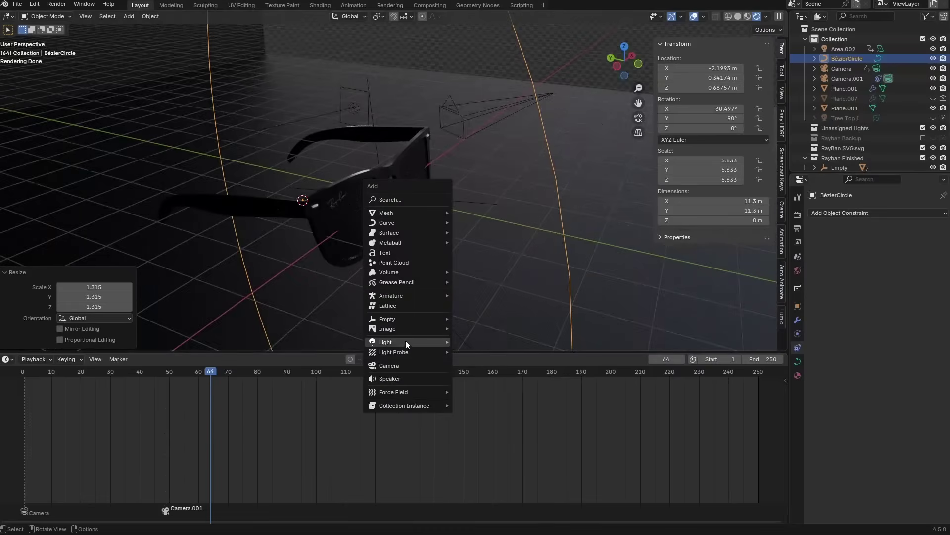
pyautogui.moveTo(405, 319)
pyautogui.click(488, 329)
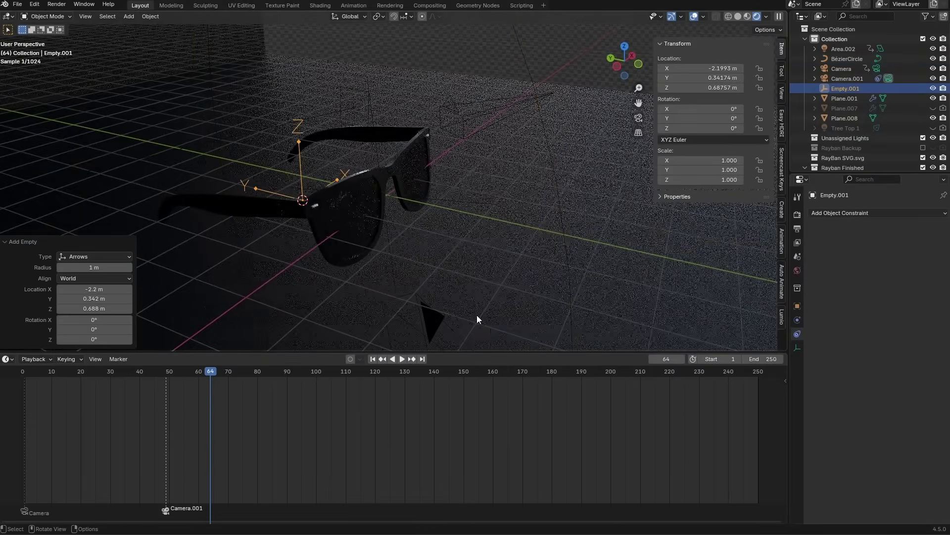
pyautogui.moveTo(385, 135); pyautogui.dragTo(373, 213, button='middle')
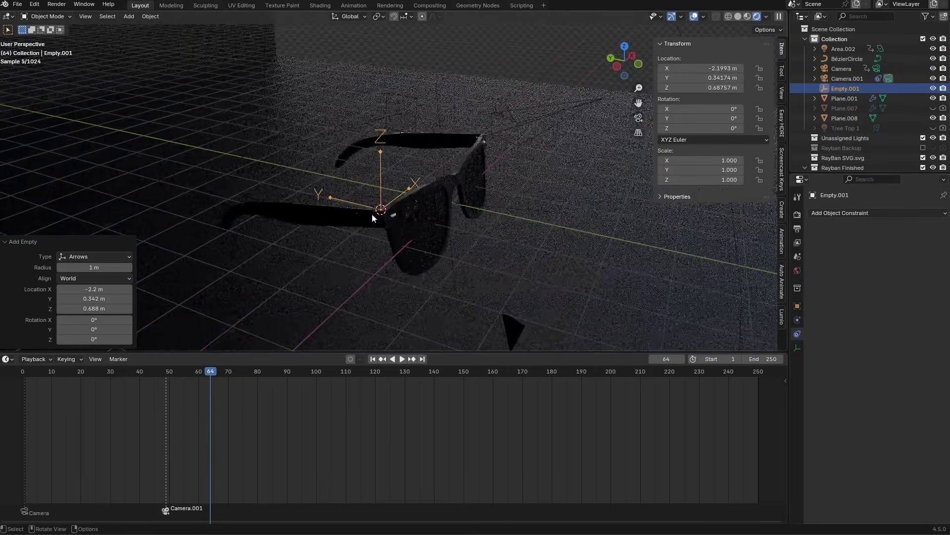
pyautogui.click(441, 123)
pyautogui.press('g')
pyautogui.rightClick(444, 128)
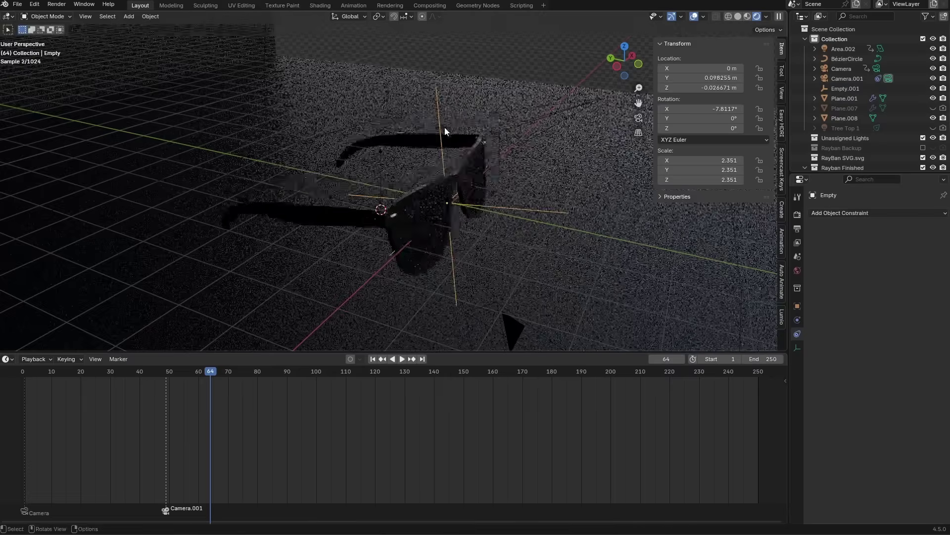
# Scale the new Arrows empty up by about 1.52
pyautogui.click(380, 173)
pyautogui.moveTo(482, 216); pyautogui.dragTo(526, 186, button='middle')
pyautogui.press('s')
pyautogui.click(647, 186)
# Move the Arrows empty about -0.155 m along the Y axis toward the front of the frame
pyautogui.scroll(-4, 599, 214)
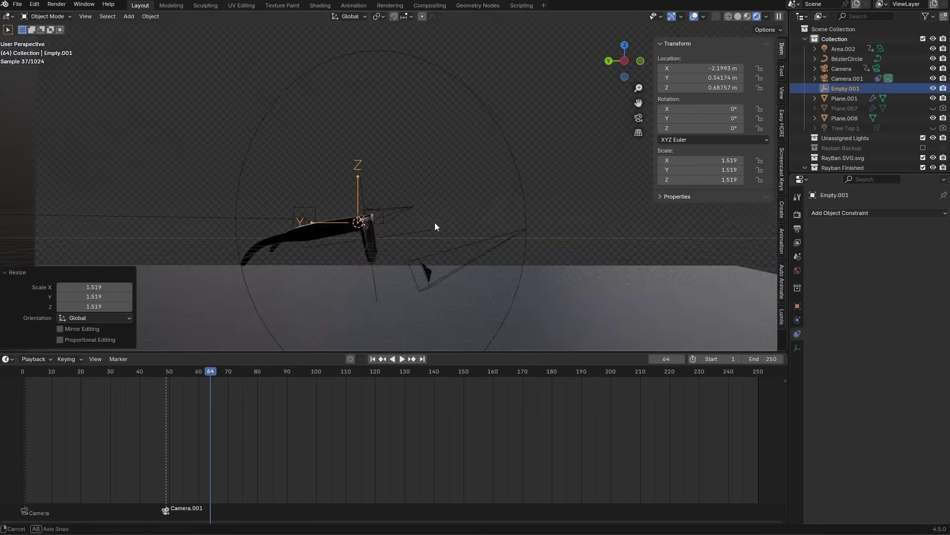
pyautogui.scroll(4, 415, 228)
pyautogui.moveTo(396, 233)
pyautogui.mouseDown(button='middle')
pyautogui.moveTo(405, 248)
pyautogui.moveTo(371, 258)
pyautogui.moveTo(452, 233)
pyautogui.moveTo(414, 233)
pyautogui.mouseUp(button='middle')
pyautogui.press('g')
pyautogui.press('y')
pyautogui.click(468, 226)
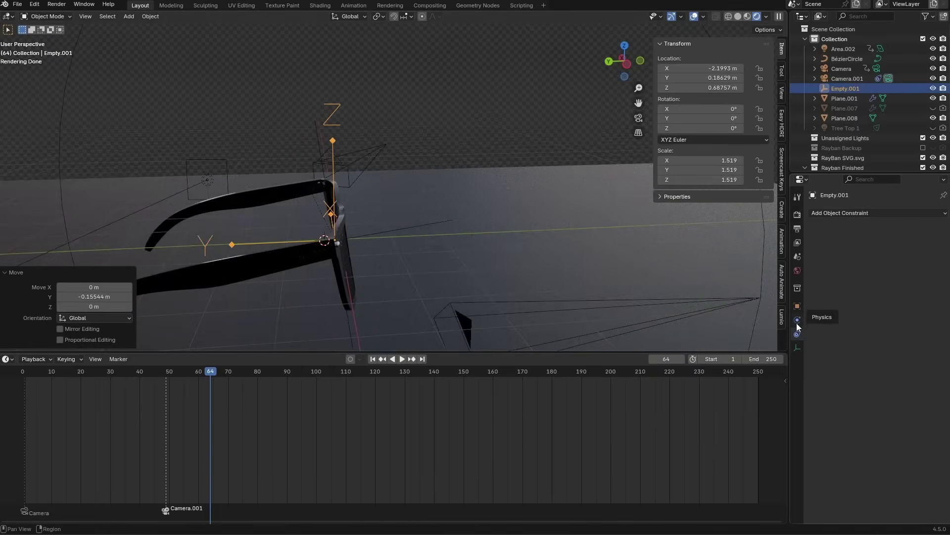
# Add a Track To constraint to Camera.001 in addition to its Follow Path constraint
pyautogui.moveTo(668, 307); pyautogui.dragTo(515, 272, button='middle')
pyautogui.click(507, 319)
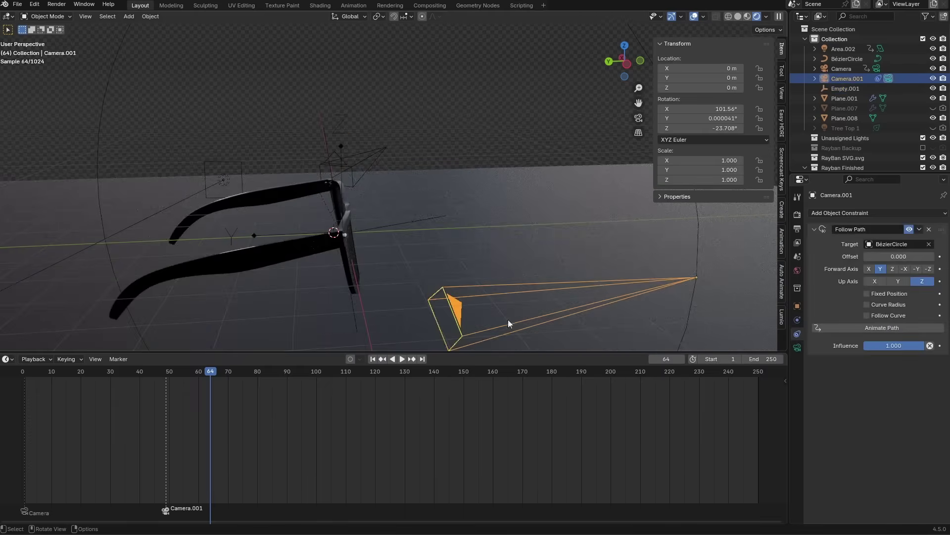
pyautogui.click(881, 214)
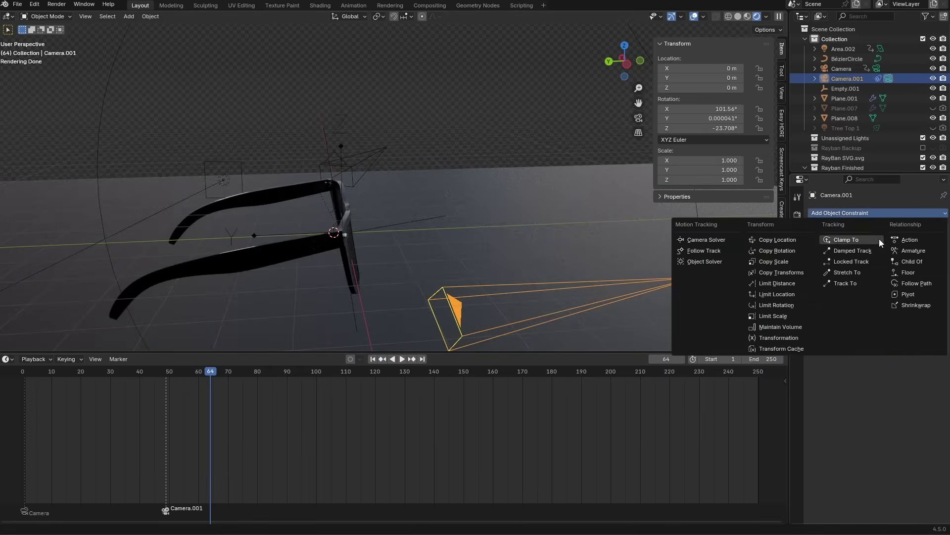
pyautogui.click(859, 282)
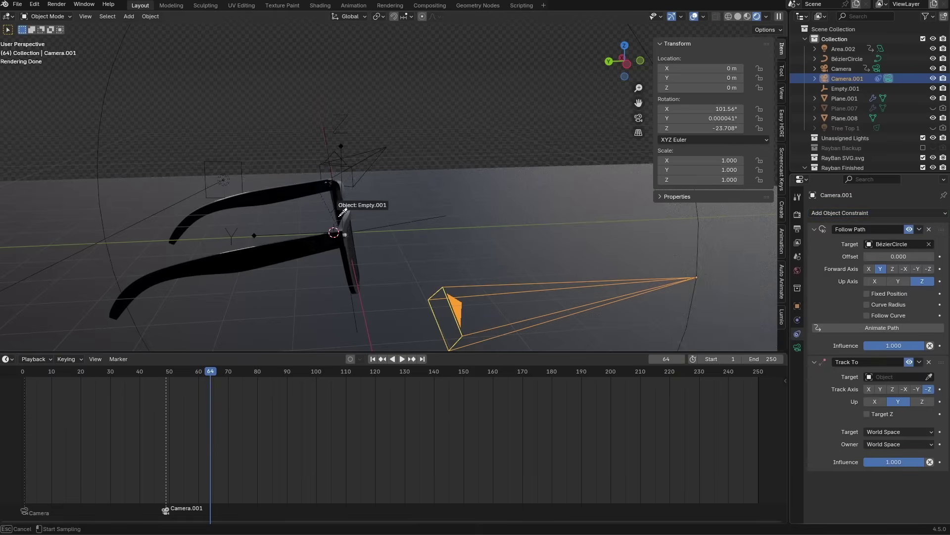
# Set Empty.001 as the target of Camera.001's Track To constraint
pyautogui.press('Escape')
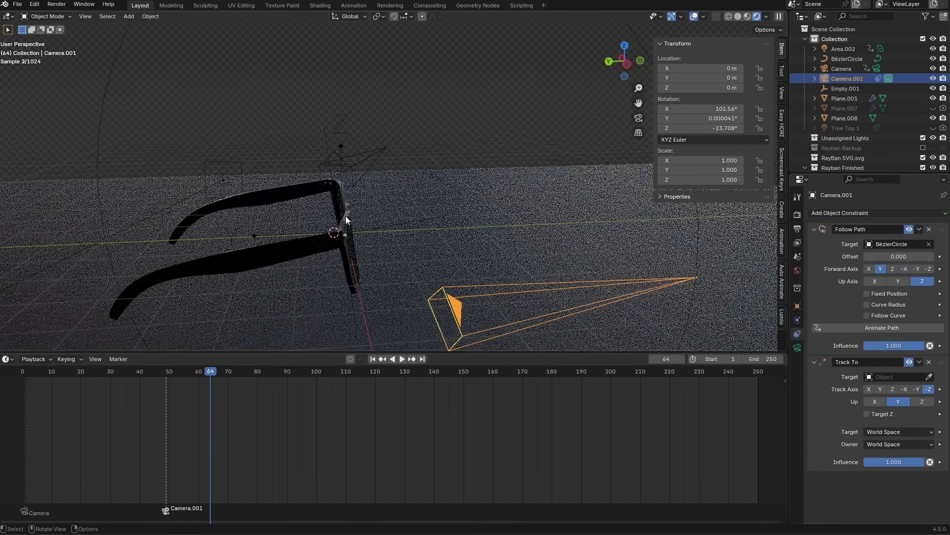
pyautogui.moveTo(346, 216); pyautogui.dragTo(279, 229, button='middle')
pyautogui.scroll(3, 317, 211)
pyautogui.moveTo(444, 188); pyautogui.dragTo(438, 132, button='middle')
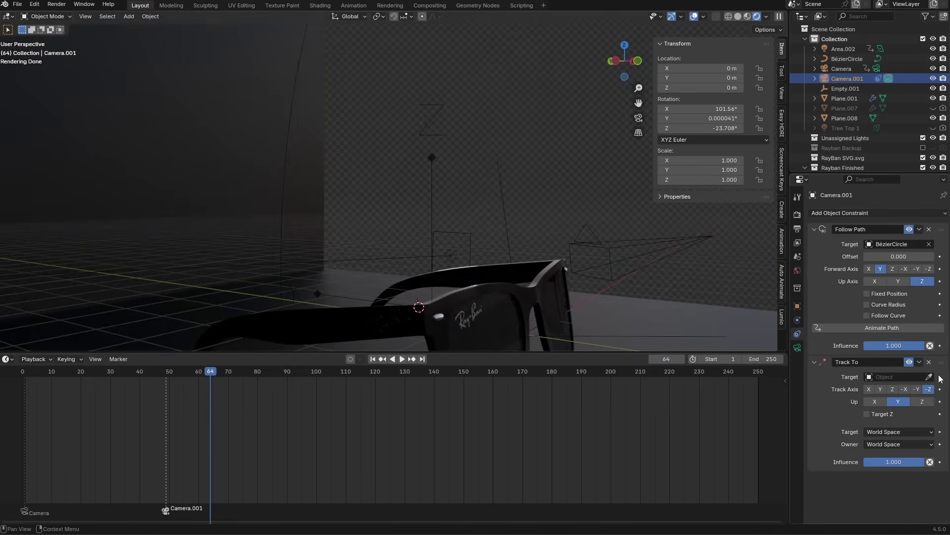
pyautogui.click(434, 158)
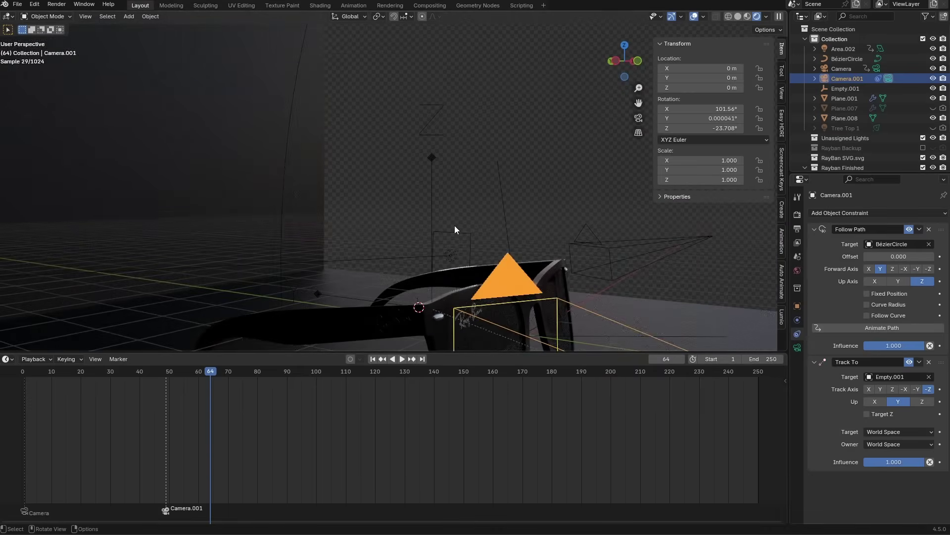
# Look through Camera.001 and set its Follow Path offset to -7.3
pyautogui.press('KP_0')
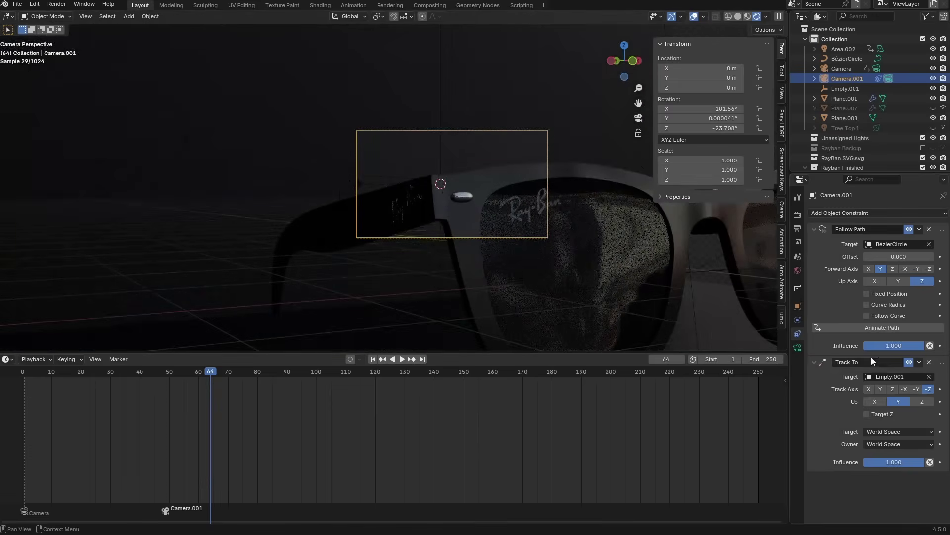
pyautogui.moveTo(895, 256)
pyautogui.mouseDown()
pyautogui.moveTo(622, 255)
pyautogui.moveTo(897, 257)
pyautogui.mouseUp()
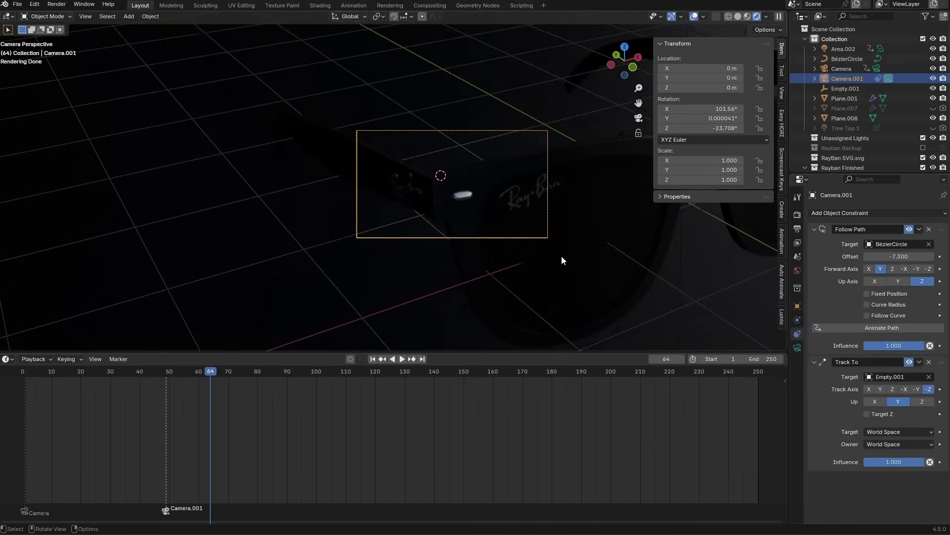
pyautogui.scroll(3, 432, 174)
pyautogui.hotkey('shift', 'a')
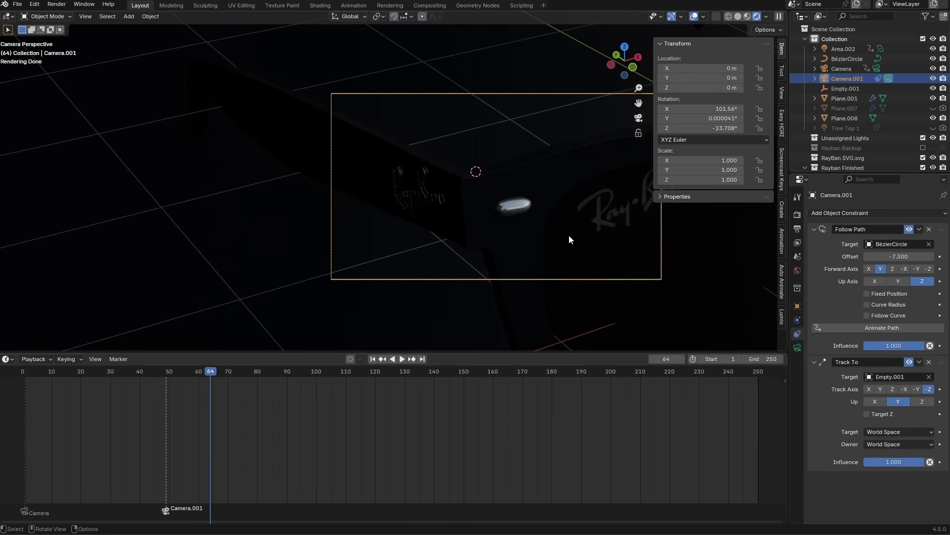
# Enable depth of field on Camera.001 with Empty.001 as the focus object and an f-stop of 1.1
pyautogui.click(797, 347)
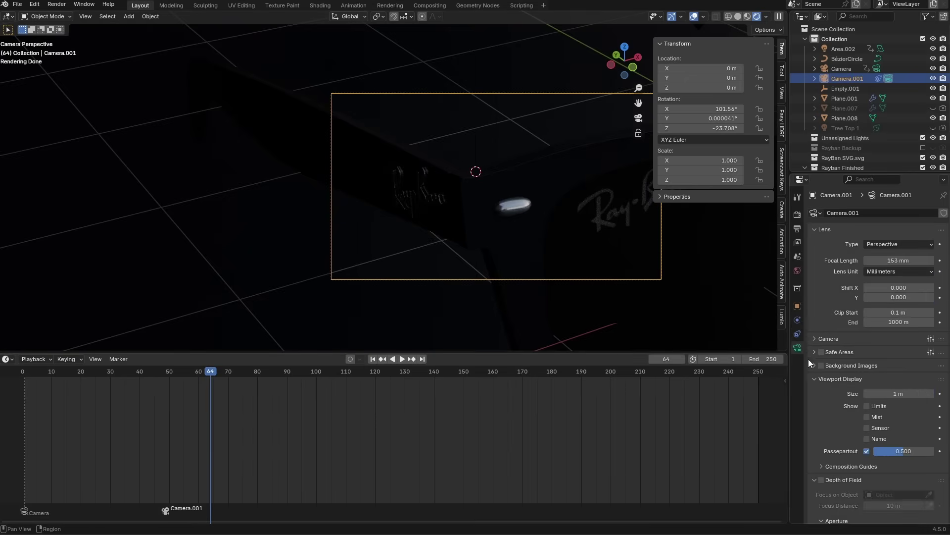
pyautogui.scroll(-3, 843, 455)
pyautogui.click(821, 399)
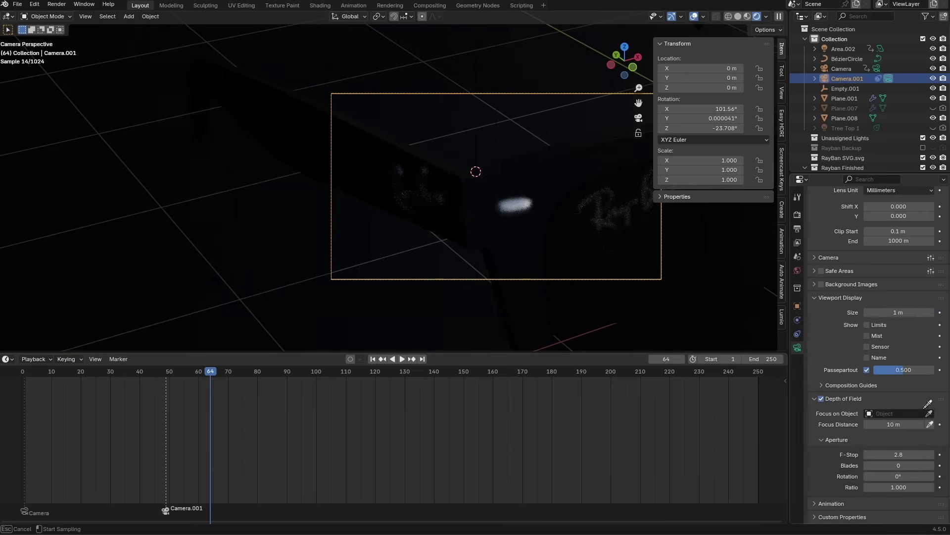
pyautogui.click(496, 118)
pyautogui.scroll(3, 541, 251)
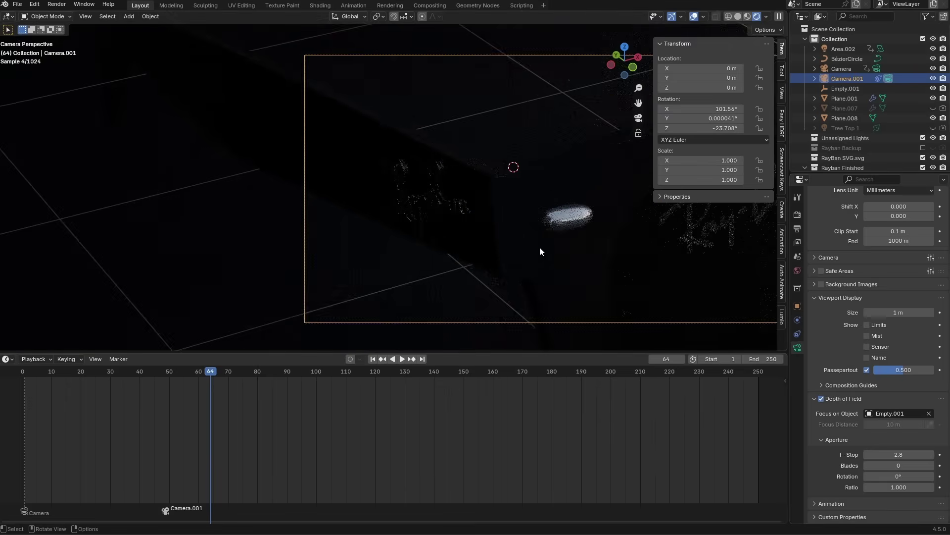
pyautogui.moveTo(908, 452); pyautogui.dragTo(888, 453)
pyautogui.scroll(-4, 497, 242)
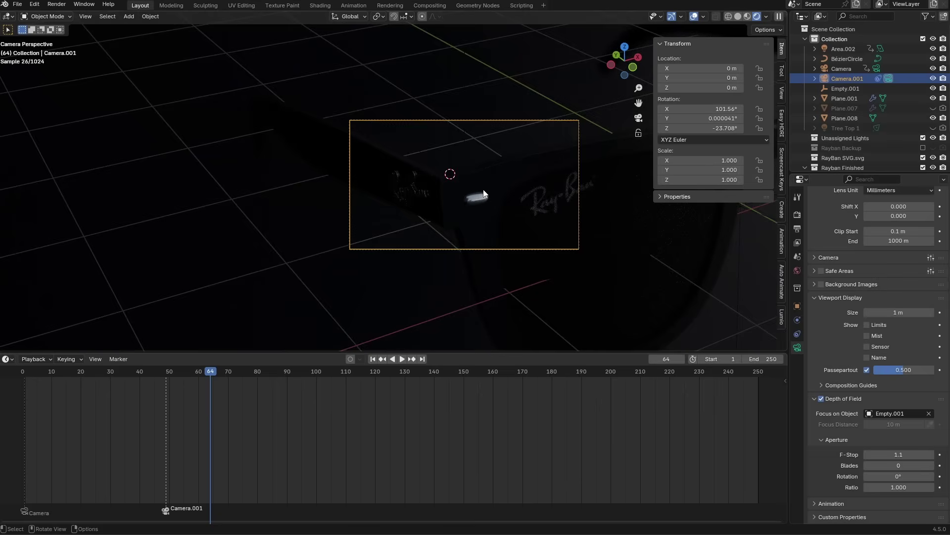
# Move Empty.001 sideways to the Ray-Ban logo on the lens and lower it about 0.383 m along Z
pyautogui.click(464, 145)
pyautogui.press('g')
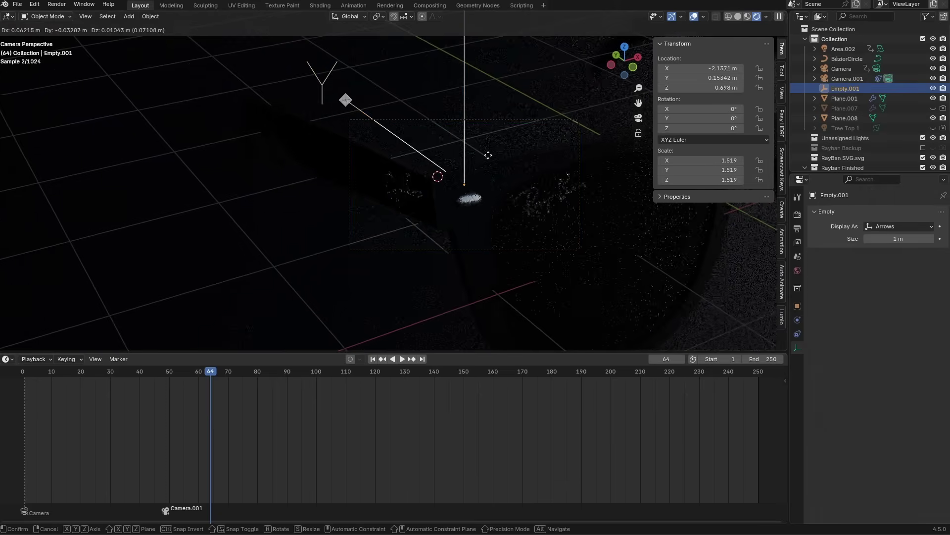
pyautogui.click(521, 140)
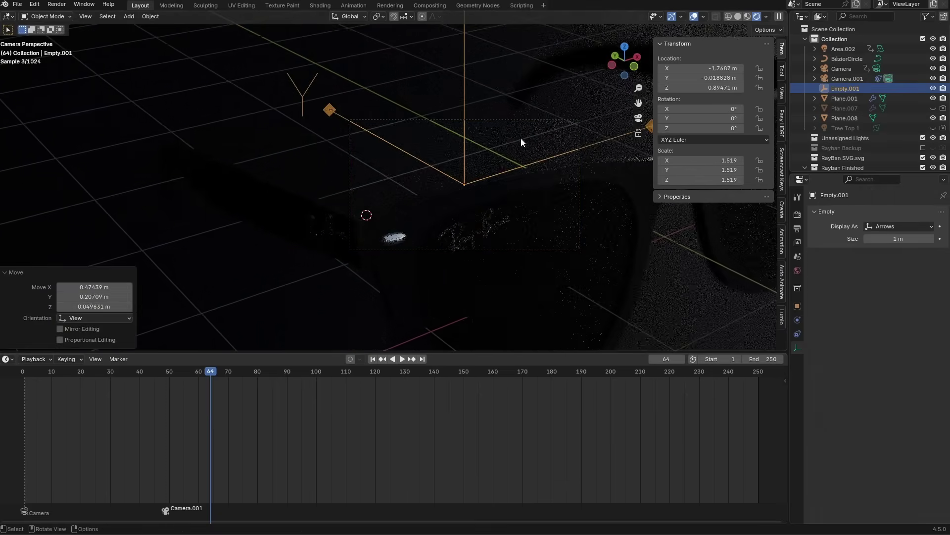
pyautogui.press('g')
pyautogui.press('z')
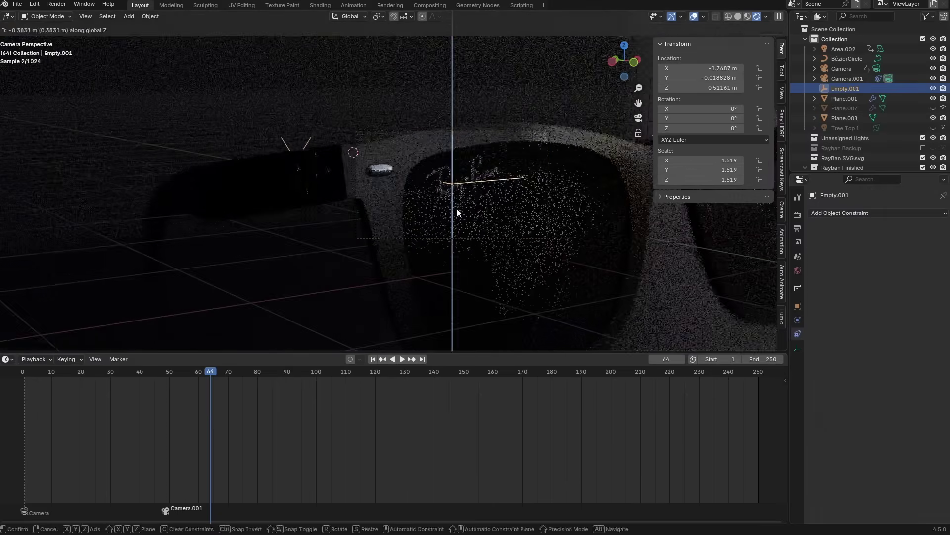
pyautogui.click(454, 197)
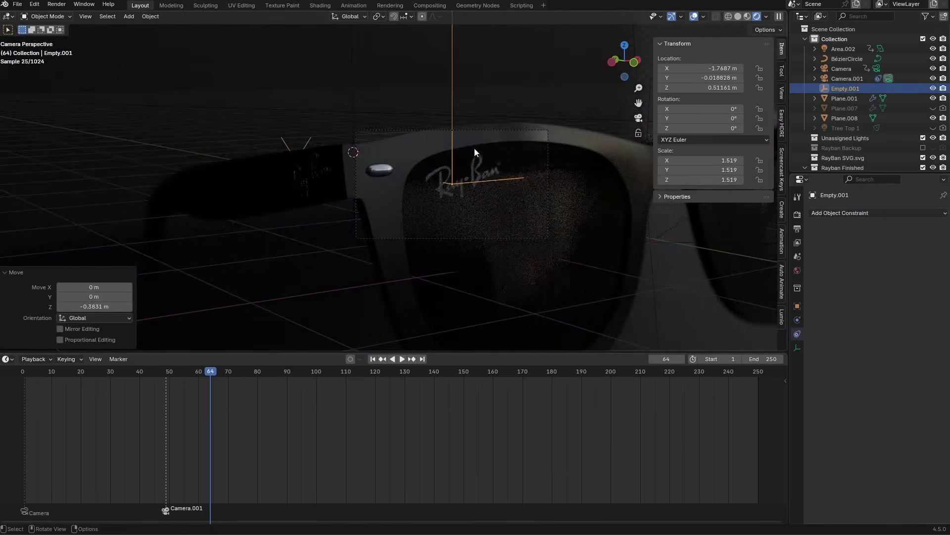
# Keyframe Camera.001's Follow Path offset at -3.3 on frame 49
pyautogui.click(491, 132)
pyautogui.click(165, 372)
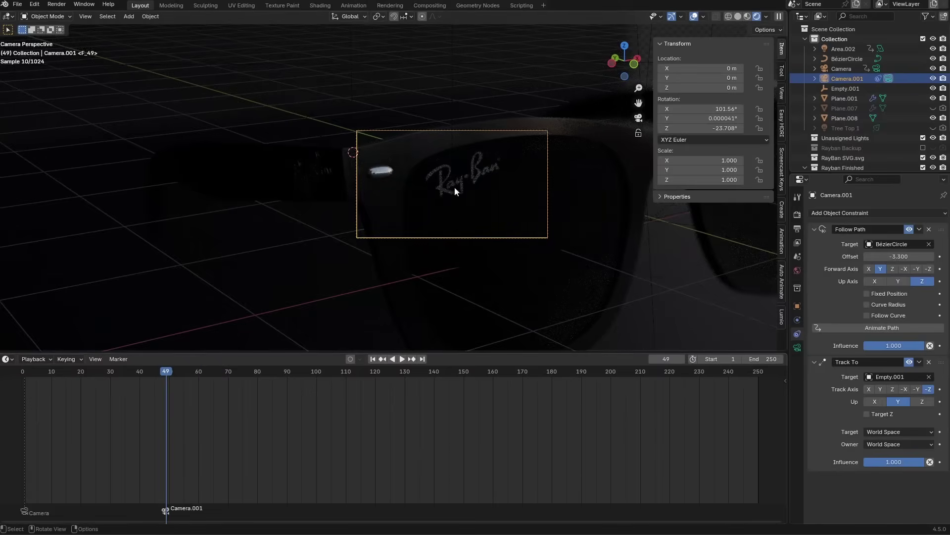
pyautogui.scroll(4, 454, 189)
pyautogui.keyDown('shift'); pyautogui.moveTo(583, 184); pyautogui.dragTo(521, 190); pyautogui.keyUp('shift')
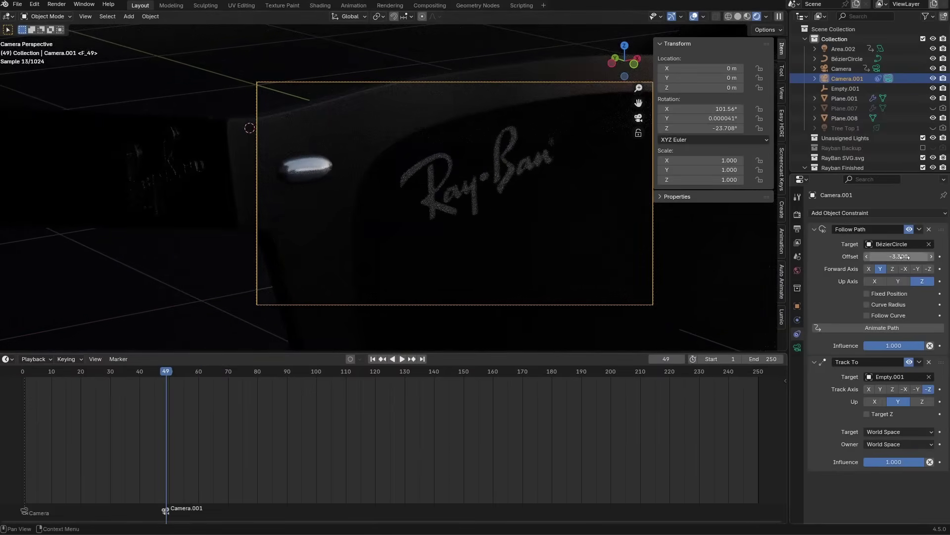
pyautogui.press('i')
# Set Camera.001's Follow Path offset to 5.1 on frame 100 and keyframe it
pyautogui.moveTo(167, 373); pyautogui.dragTo(173, 375)
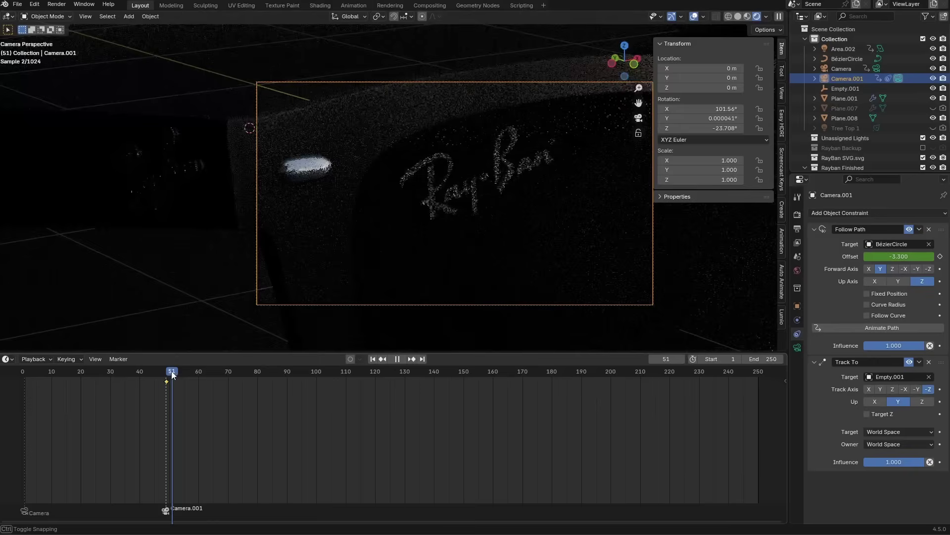
pyautogui.moveTo(256, 379); pyautogui.dragTo(317, 382)
pyautogui.moveTo(899, 256)
pyautogui.mouseDown()
pyautogui.moveTo(925, 256)
pyautogui.moveTo(906, 256)
pyautogui.mouseUp()
pyautogui.press('i')
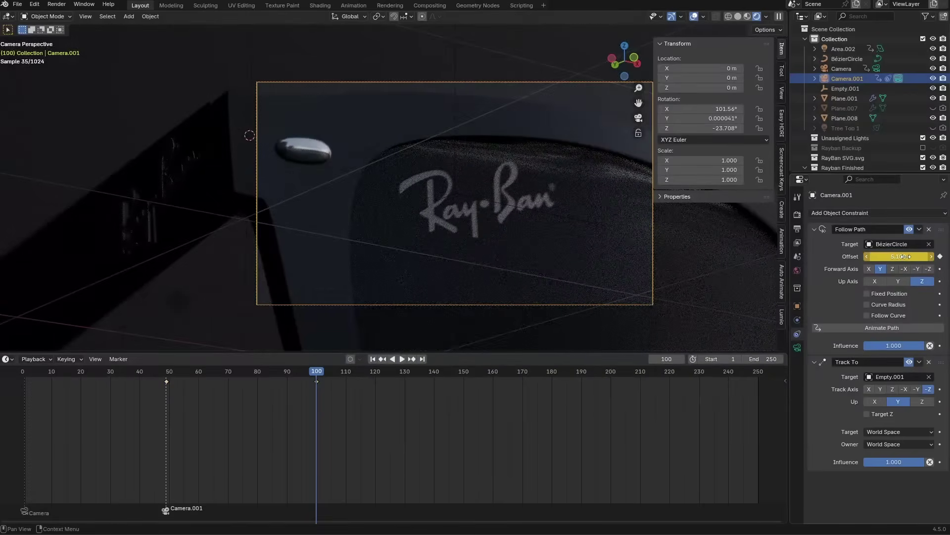
# Steepen the handles of both offset keyframes in the Graph Editor to make the curve fast at both ends and slow between them
pyautogui.hotkey('ctrl', 'Tab')
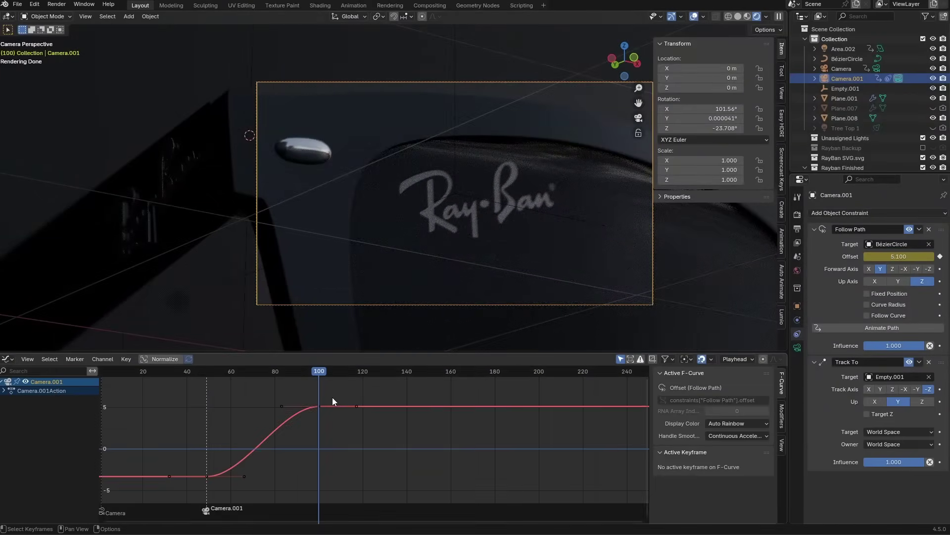
pyautogui.click(283, 464)
pyautogui.moveTo(327, 383); pyautogui.dragTo(255, 470)
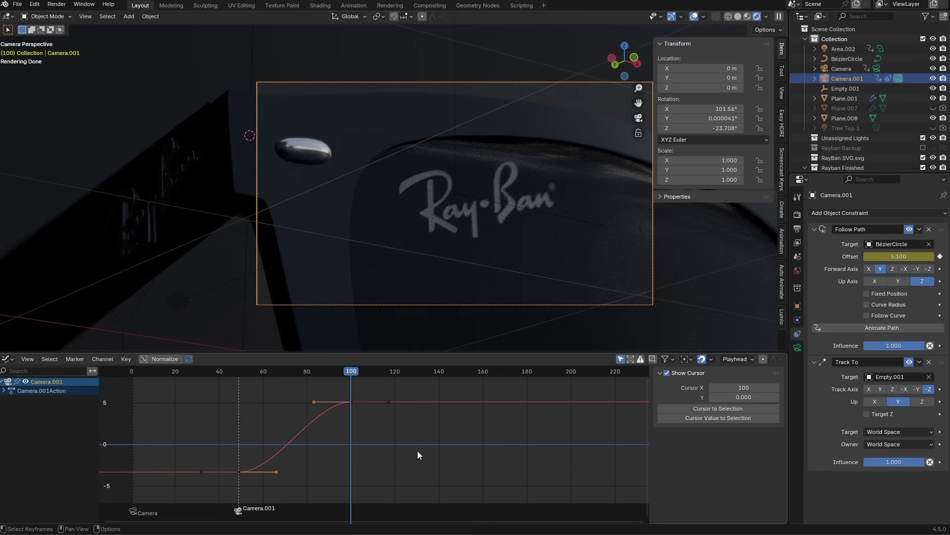
pyautogui.press('s')
pyautogui.press('y')
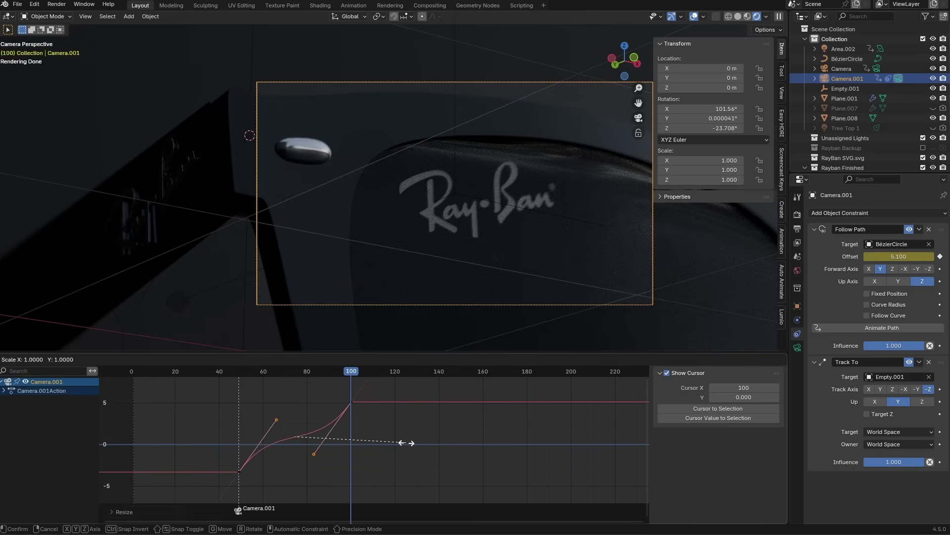
pyautogui.click(594, 460)
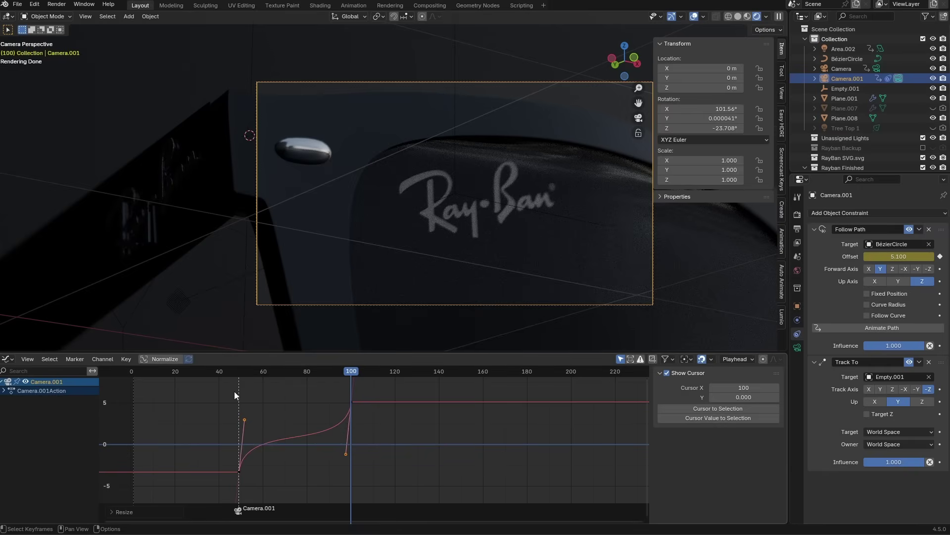
# Play Camera.001's shot from its marker and examine the motion and offset curve just before frame 100
pyautogui.click(241, 372)
pyautogui.press('space')
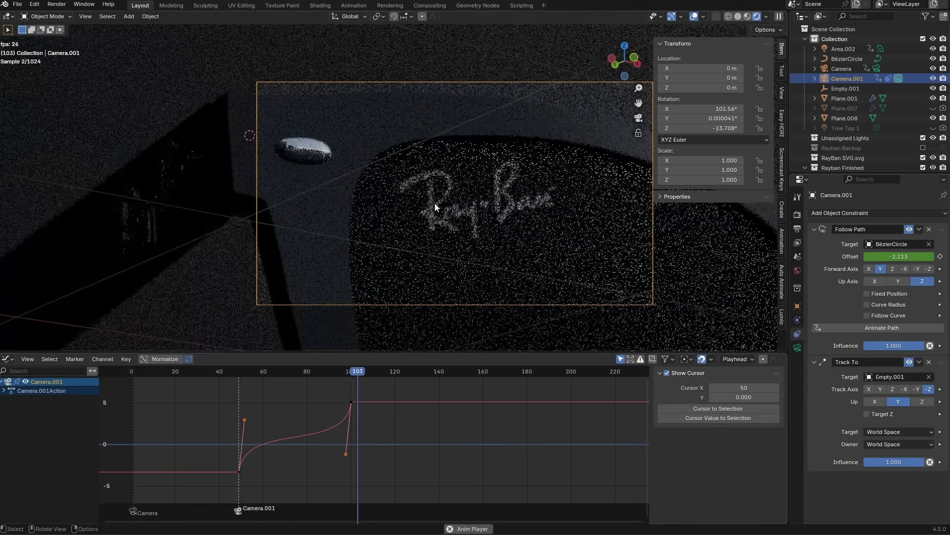
pyautogui.click(316, 370)
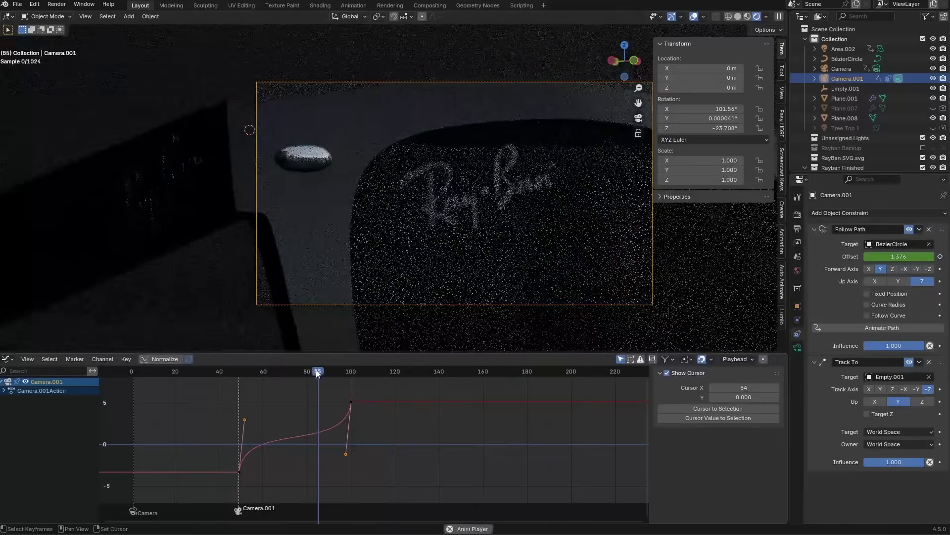
pyautogui.press('space')
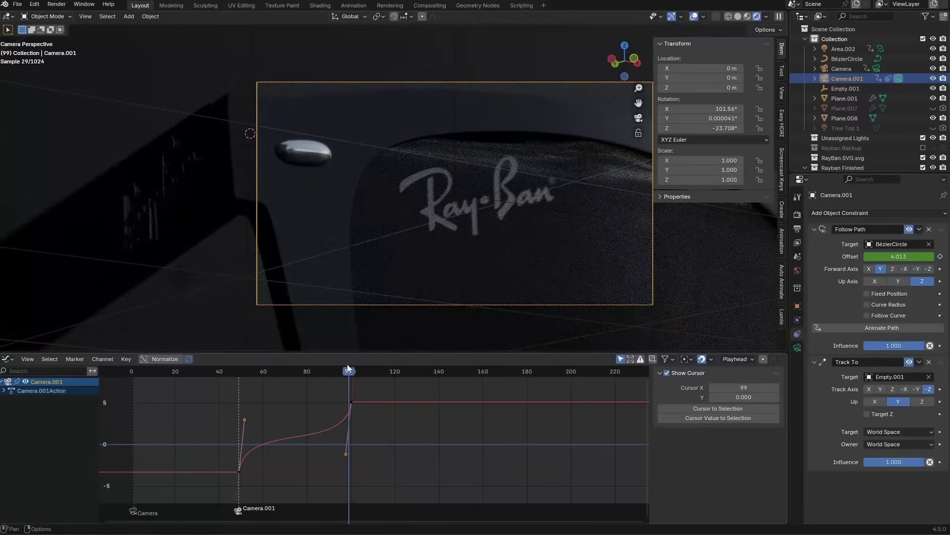
pyautogui.moveTo(348, 368); pyautogui.dragTo(348, 377)
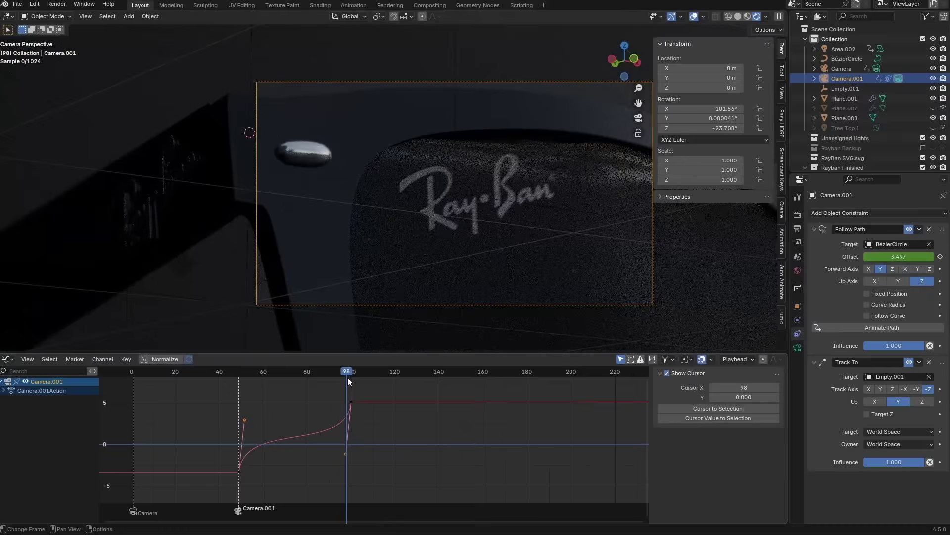
pyautogui.scroll(6, 350, 422)
pyautogui.moveTo(341, 397); pyautogui.dragTo(389, 456, button='middle')
pyautogui.scroll(6, 366, 465)
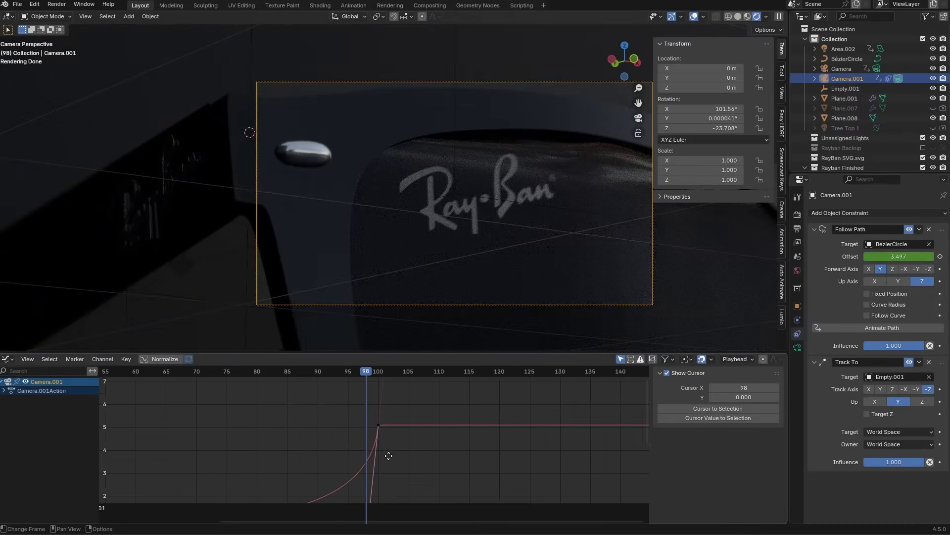
pyautogui.scroll(-1, 388, 456)
pyautogui.moveTo(379, 371); pyautogui.dragTo(385, 372)
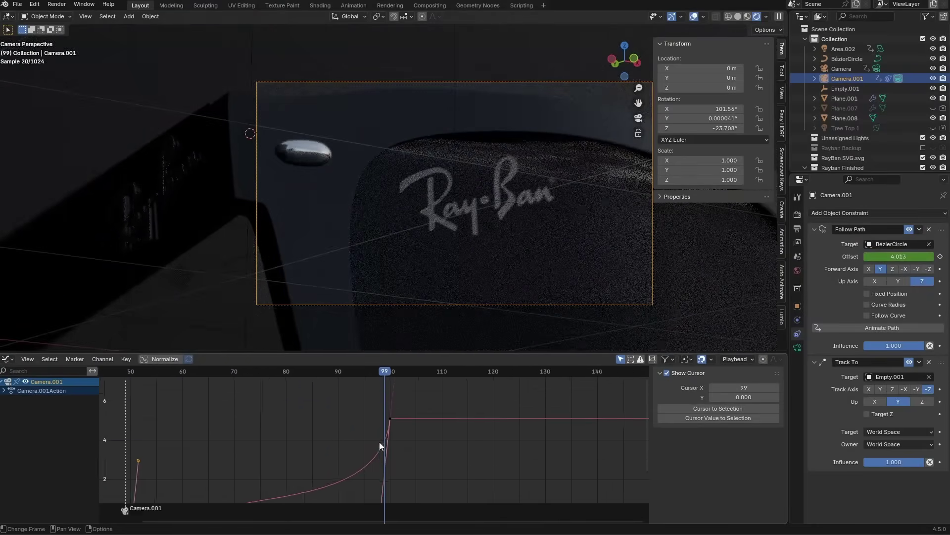
pyautogui.scroll(-1, 379, 443)
pyautogui.scroll(-2, 548, 231)
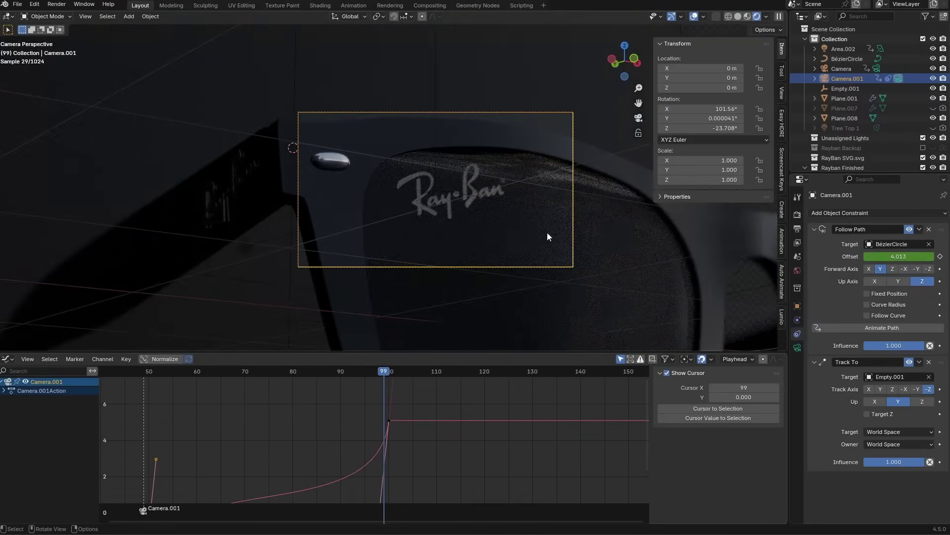
# Add a third camera at the 3D cursor, make it the active scene camera and look through it
pyautogui.moveTo(518, 204); pyautogui.dragTo(522, 237, button='middle')
pyautogui.scroll(-4, 470, 194)
pyautogui.hotkey('shift', 'a')
pyautogui.moveTo(469, 193)
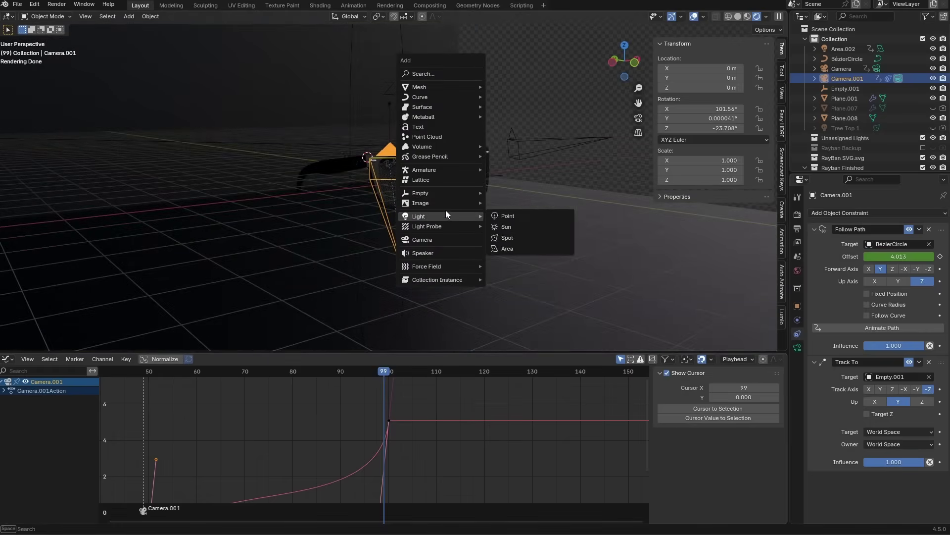
pyautogui.click(439, 240)
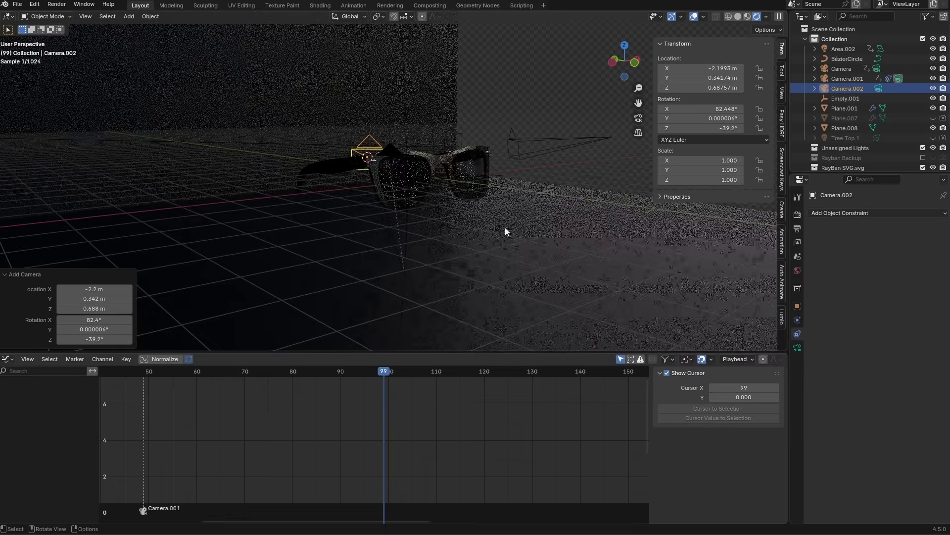
pyautogui.click(84, 17)
pyautogui.click(242, 131)
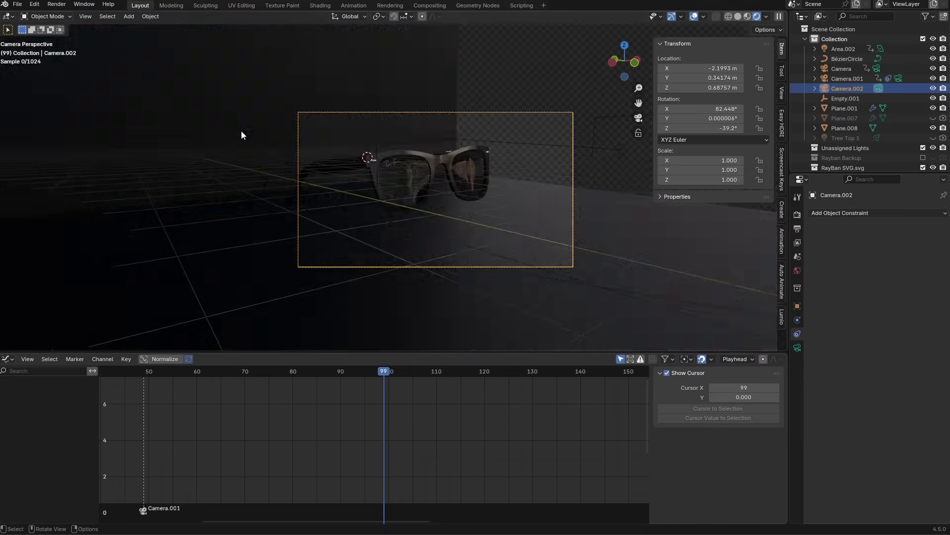
# Move Camera.002 about 0.247 m along its local Z axis
pyautogui.press('g')
pyautogui.press('z')
pyautogui.press('z')
pyautogui.click(527, 209)
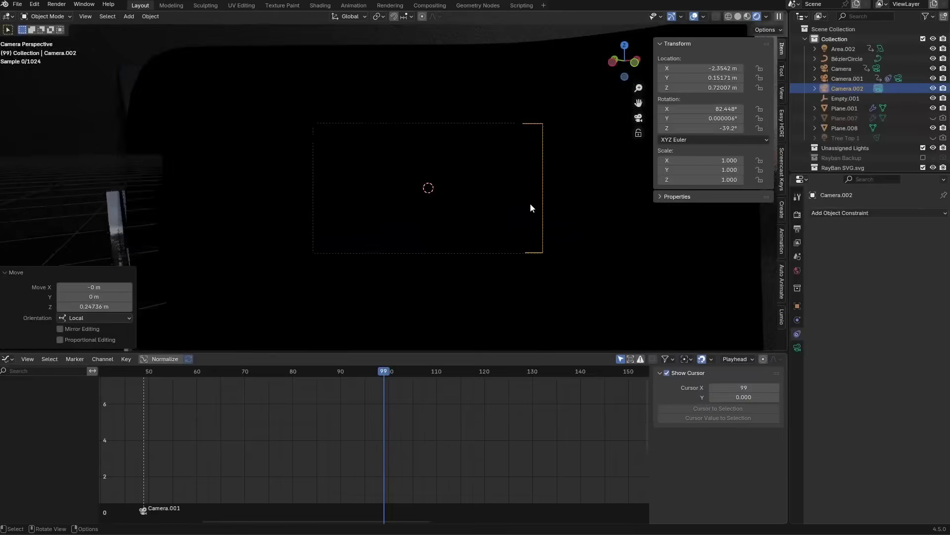
# Bind Camera.002 to a marker at frame 99 in the Timeline
pyautogui.moveTo(530, 208); pyautogui.dragTo(517, 227, button='middle')
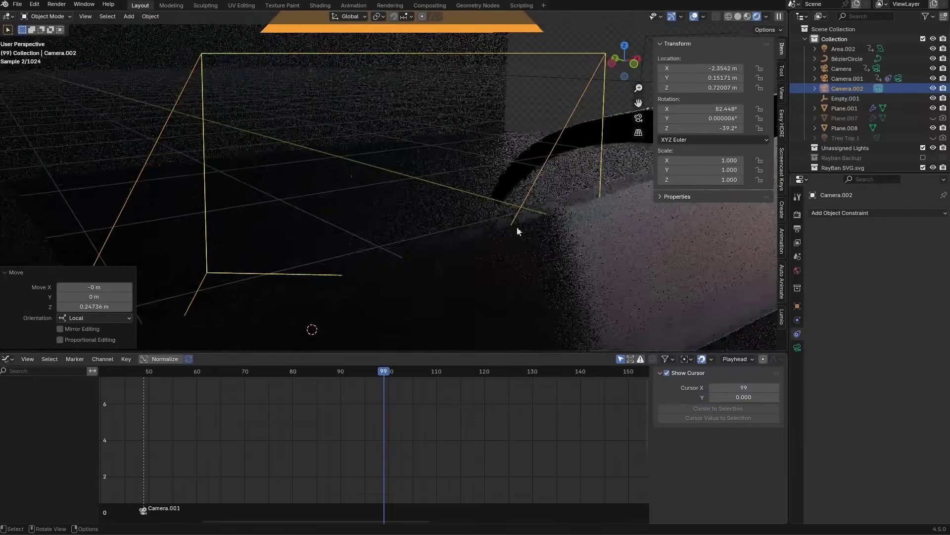
pyautogui.click(7, 358)
pyautogui.click(193, 407)
pyautogui.hotkey('ctrl', 'b')
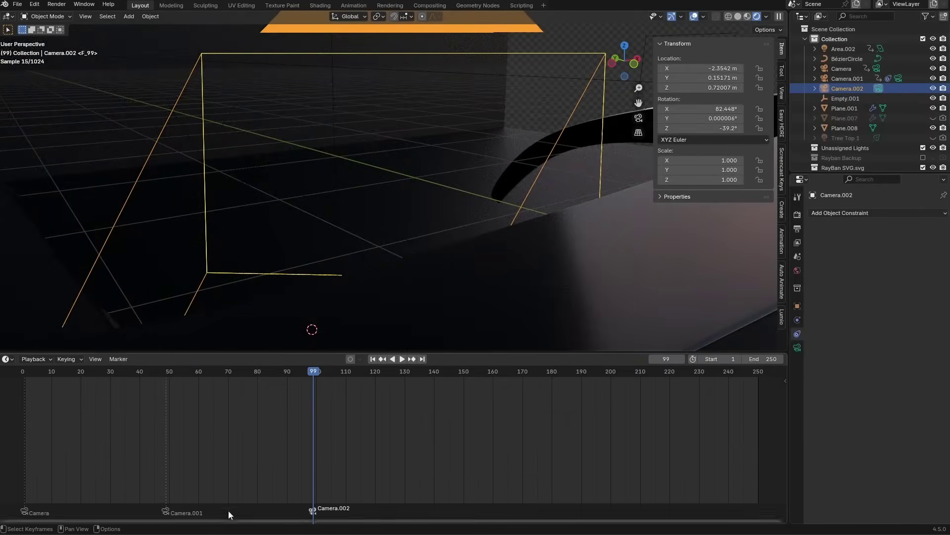
pyautogui.click(28, 509)
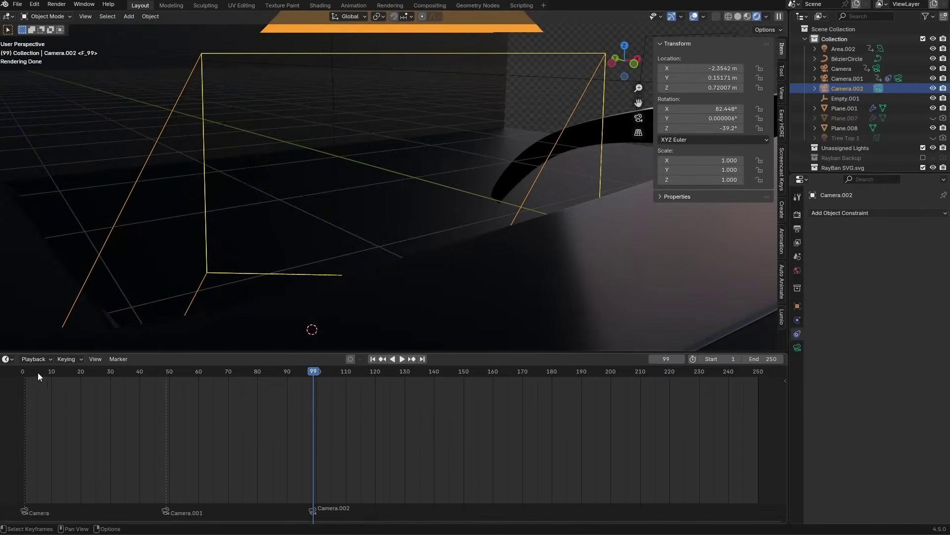
# Play the camera sequence from the start past the Camera.002 marker and inspect that camera's placement around the glasses at frame 99
pyautogui.press('KP_0')
pyautogui.hotkey('shift', 'Left')
pyautogui.press('space')
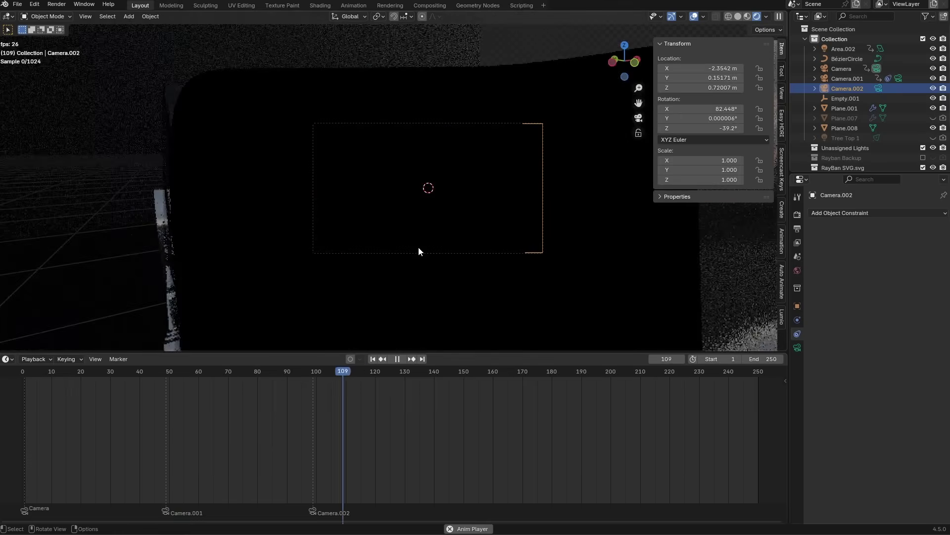
pyautogui.press('space')
pyautogui.click(316, 376)
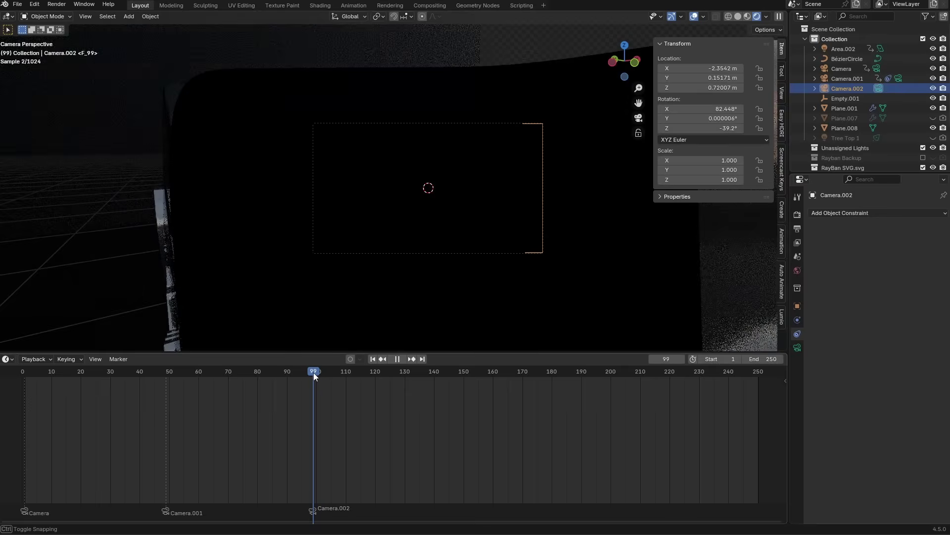
pyautogui.press('KP_0')
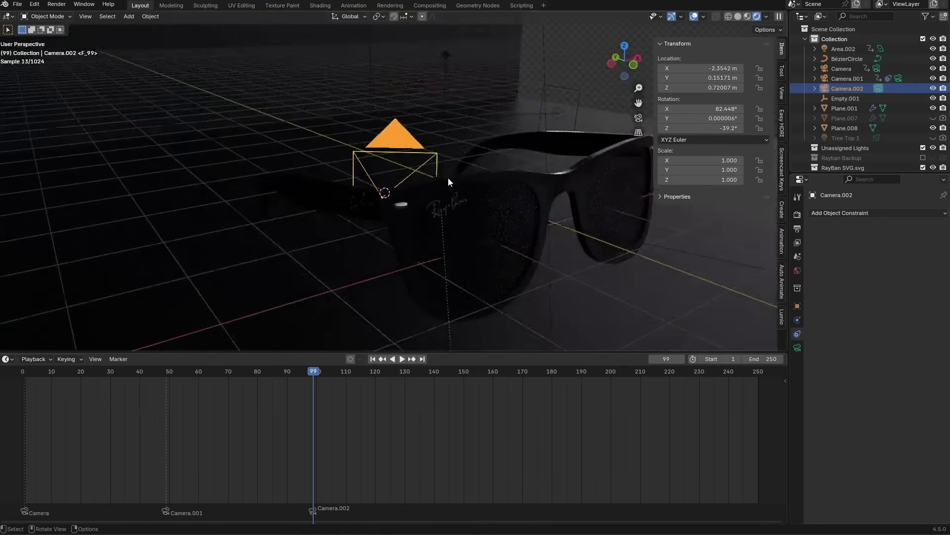
pyautogui.moveTo(448, 177); pyautogui.dragTo(435, 216, button='middle')
pyautogui.scroll(-2, 431, 210)
pyautogui.scroll(4, 432, 210)
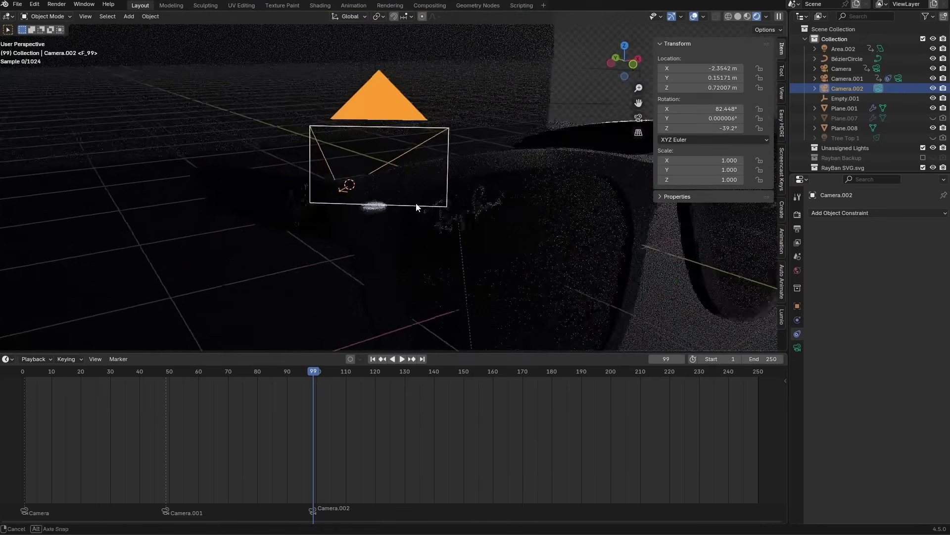
# At frame 65, set Camera.001's passepartout to 1.000 and its focal length to 117 mm
pyautogui.click(215, 372)
pyautogui.click(458, 188)
pyautogui.press('KP_0')
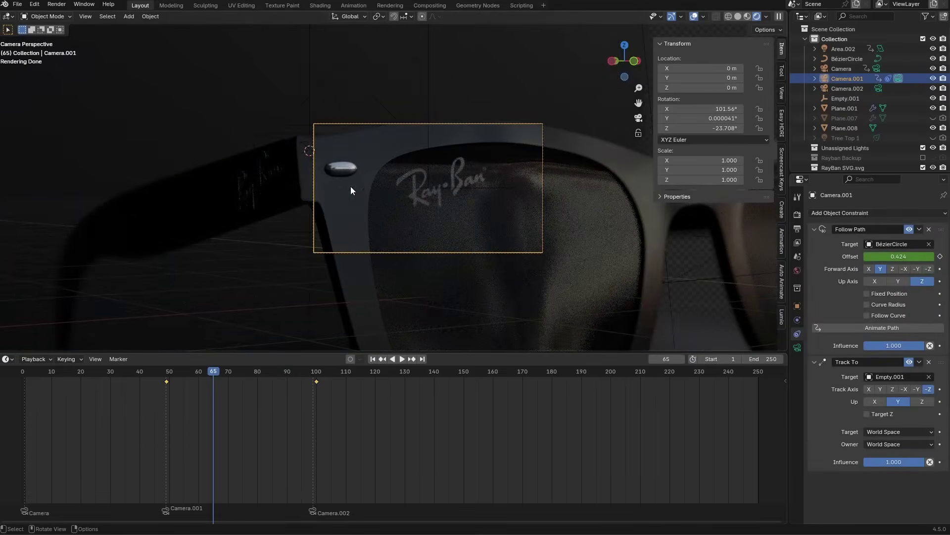
pyautogui.click(799, 348)
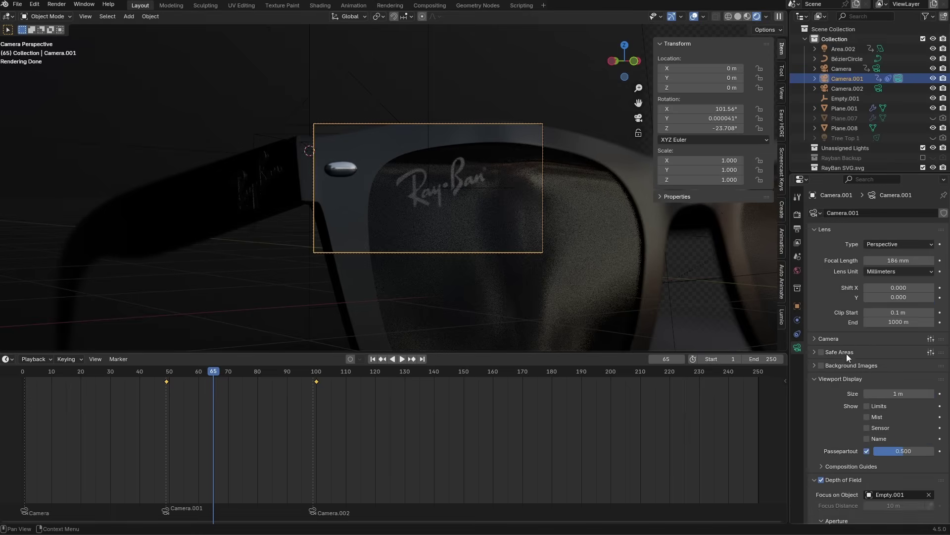
pyautogui.moveTo(890, 451); pyautogui.dragTo(933, 451)
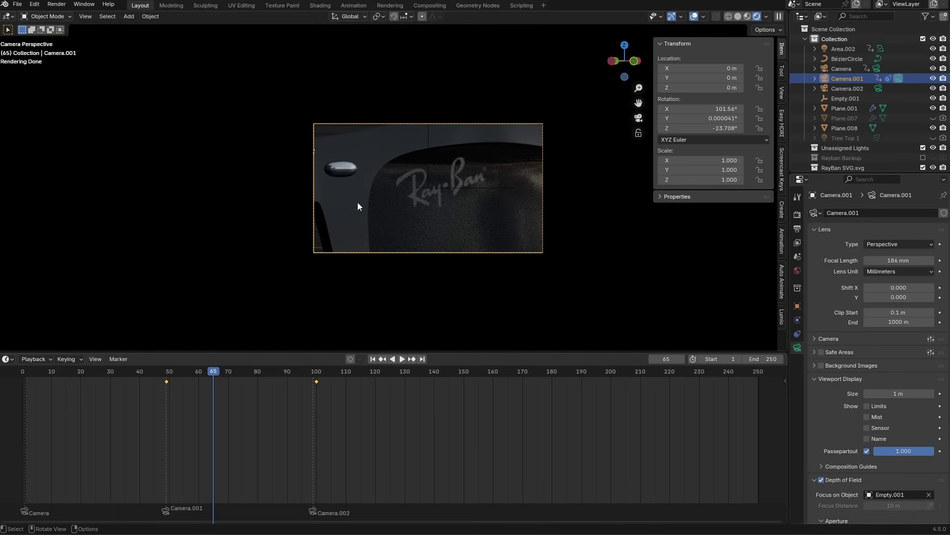
pyautogui.moveTo(898, 261); pyautogui.dragTo(864, 260)
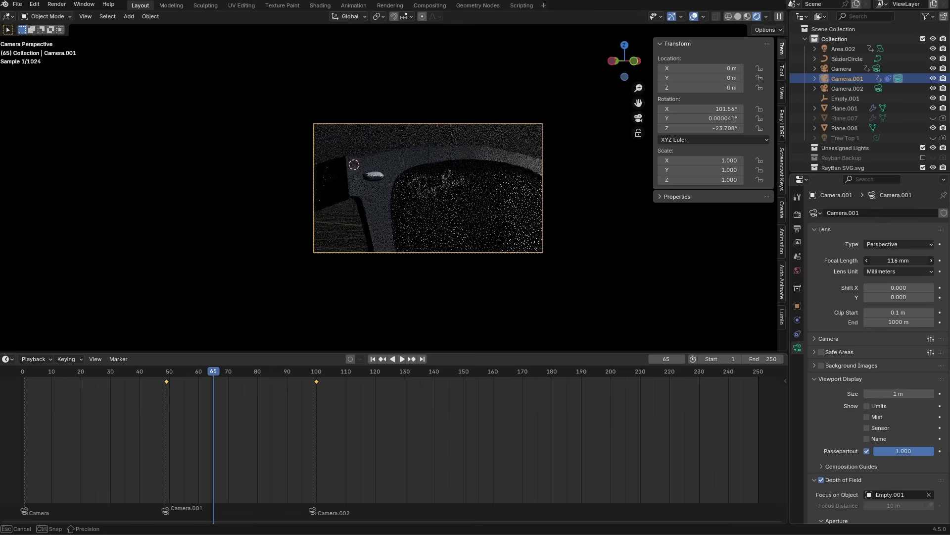
pyautogui.scroll(3, 411, 186)
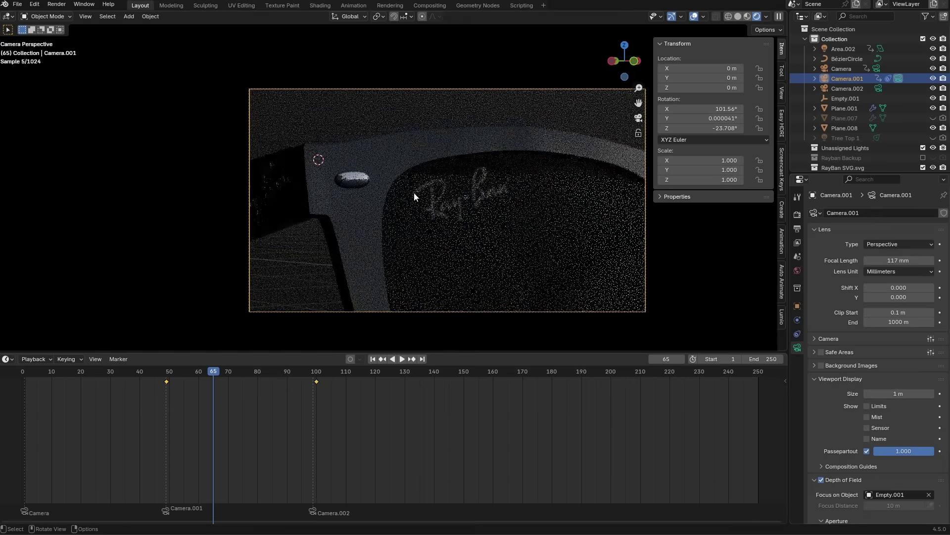
# Add an area light above the glasses, scale it about 1.414 times and set its power to 97.4
pyautogui.hotkey('shift', 'a')
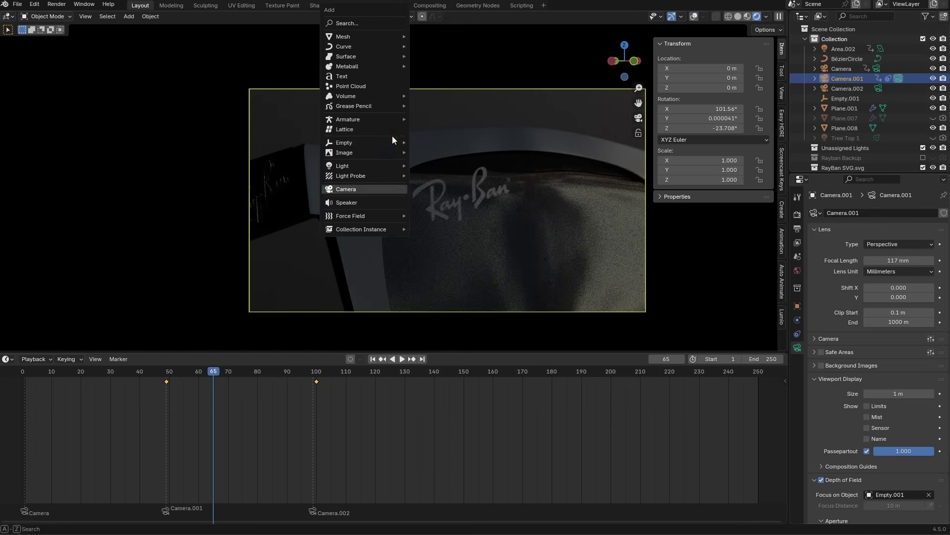
pyautogui.moveTo(374, 163)
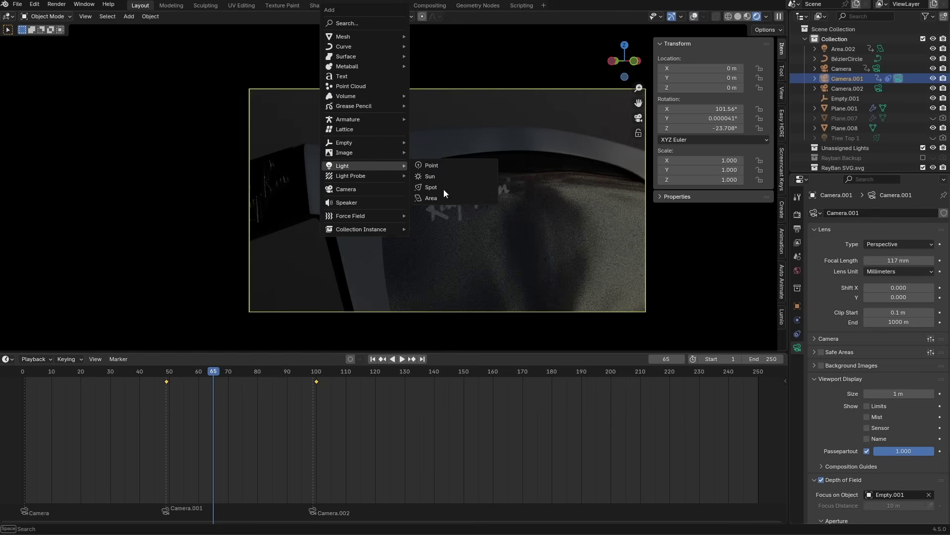
pyautogui.click(441, 196)
pyautogui.press('s')
pyautogui.click(552, 232)
pyautogui.press('g')
pyautogui.click(647, 135)
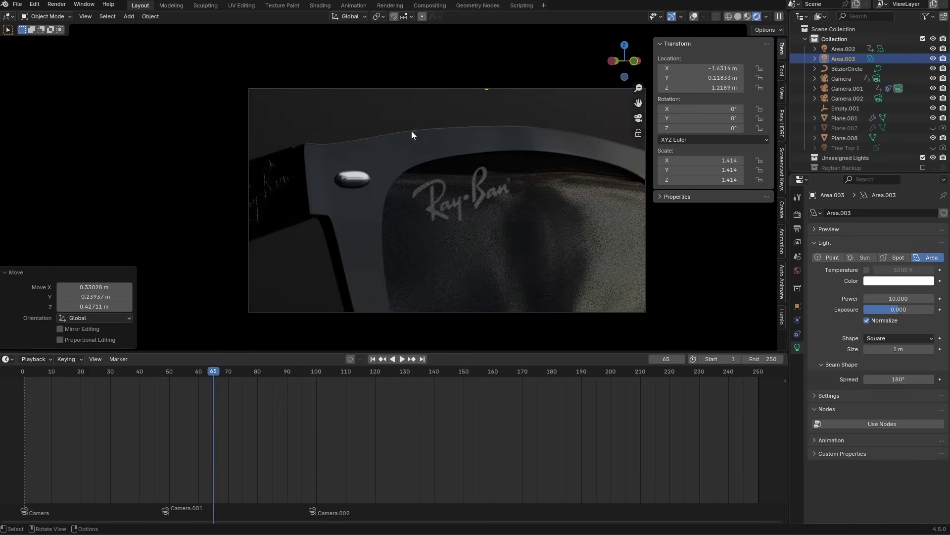
pyautogui.moveTo(898, 298); pyautogui.dragTo(931, 298)
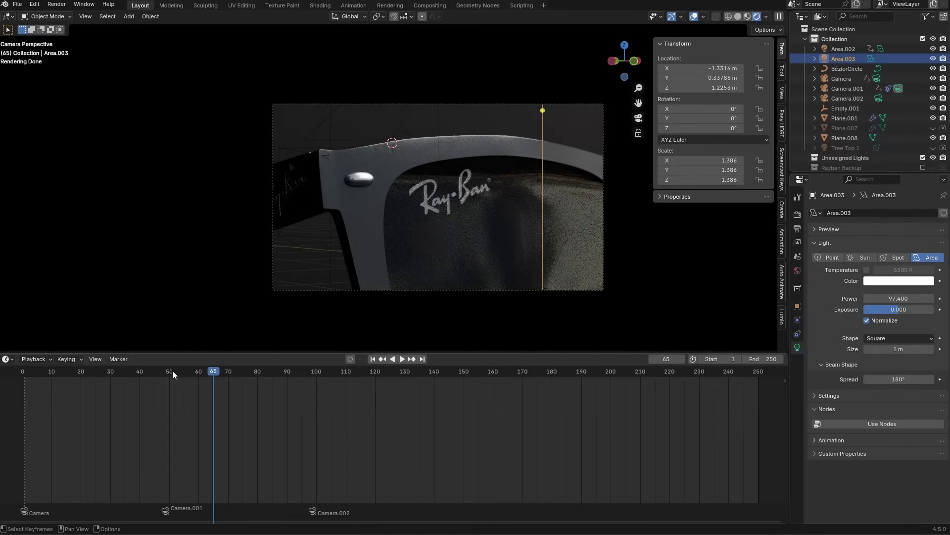
# Animate the new area light to slide about -1.63 m along X between keyframes at frames 49 and 98
pyautogui.click(167, 371)
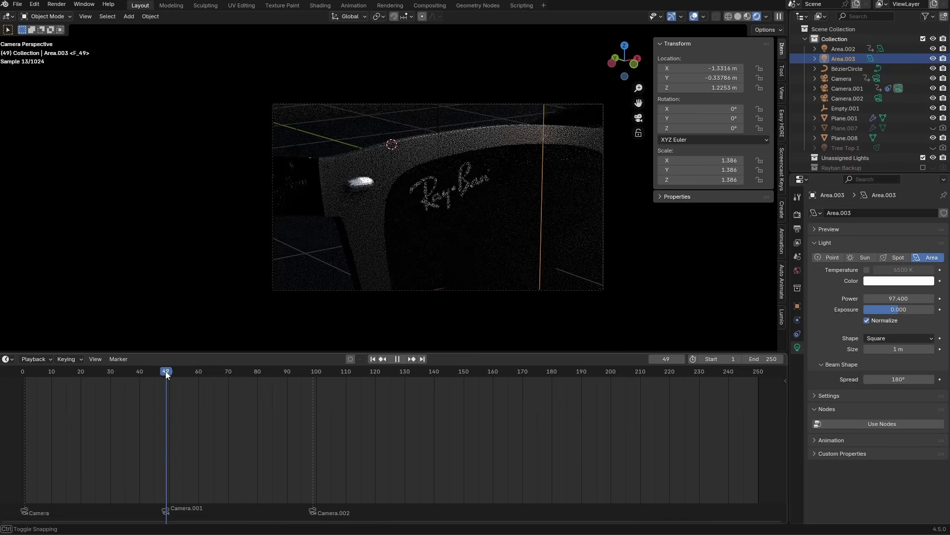
pyautogui.press('i')
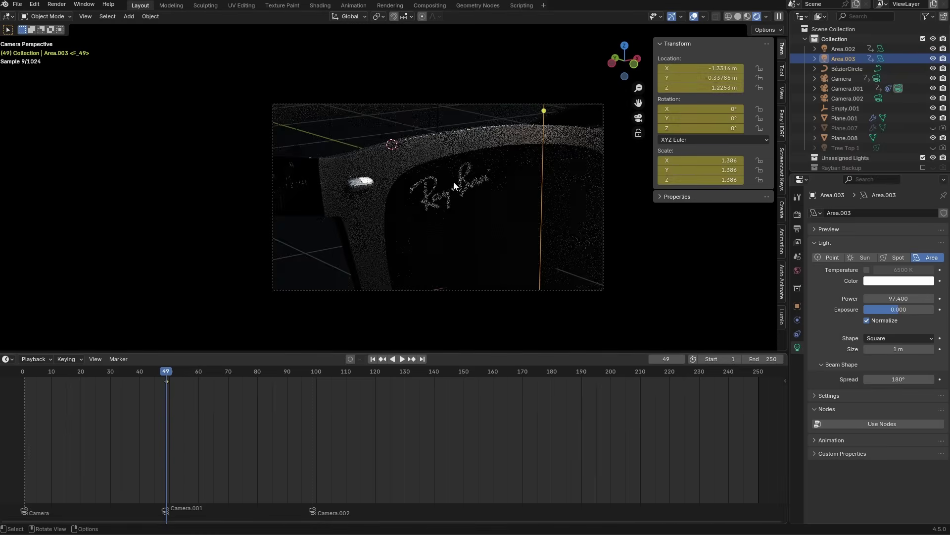
pyautogui.moveTo(172, 374); pyautogui.dragTo(311, 385)
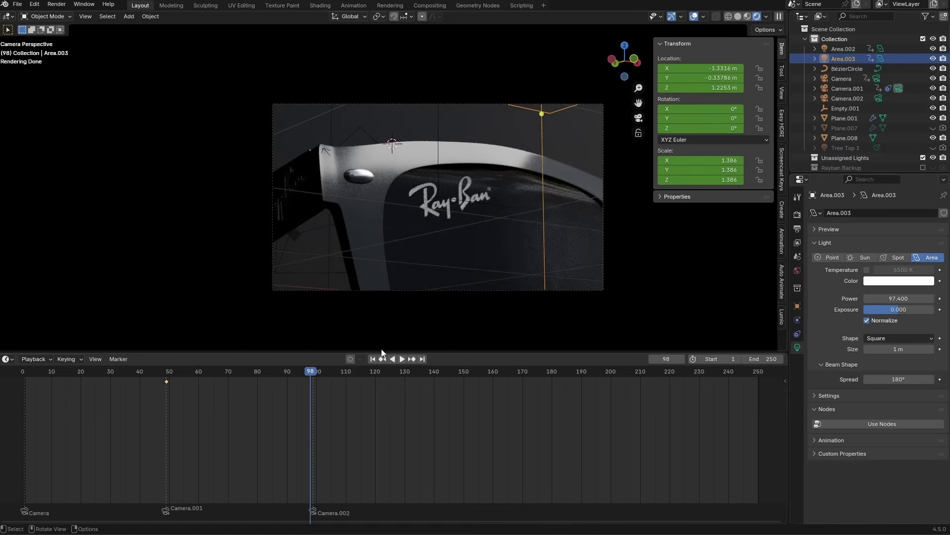
pyautogui.press('g')
pyautogui.press('x')
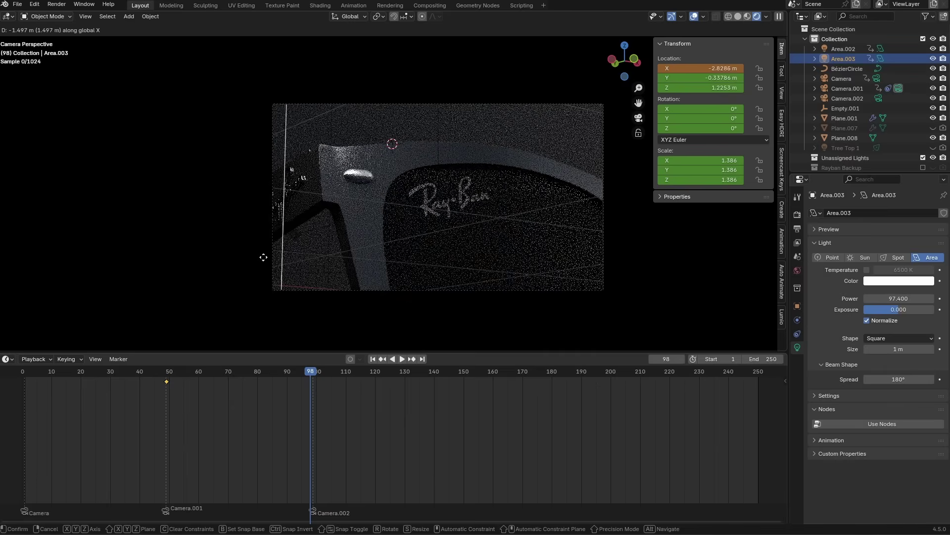
pyautogui.click(237, 259)
pyautogui.press('i')
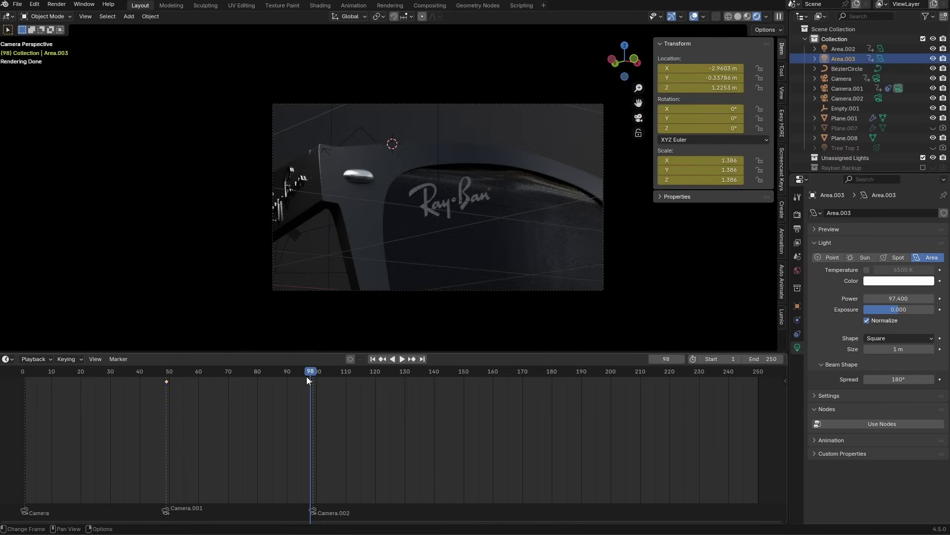
# Hide the viewport overlays and play the Camera.001 shot from frame 49 to review the moving light
pyautogui.moveTo(307, 376); pyautogui.dragTo(166, 375)
pyautogui.click(693, 18)
pyautogui.press('space')
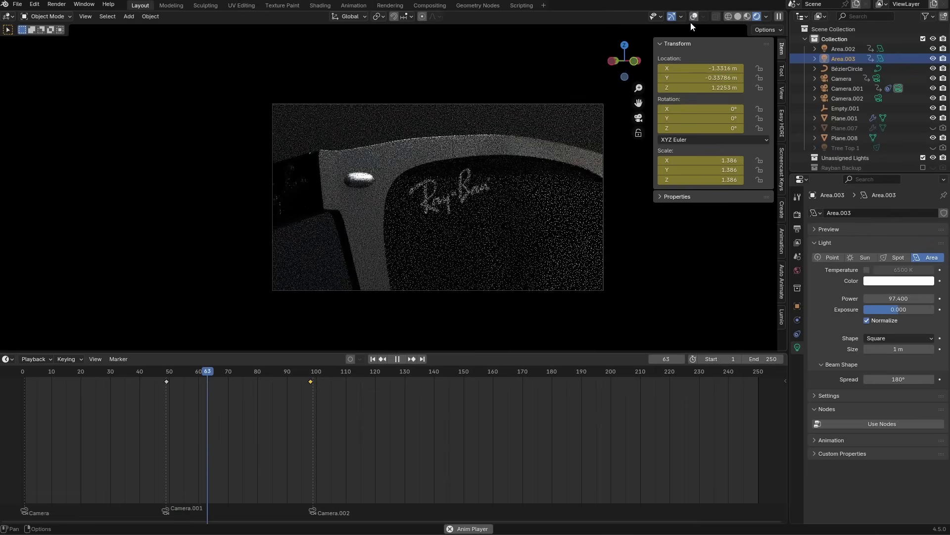
# Set the area light's keyframes to linear interpolation and replay the Camera.001 shot
pyautogui.press('t')
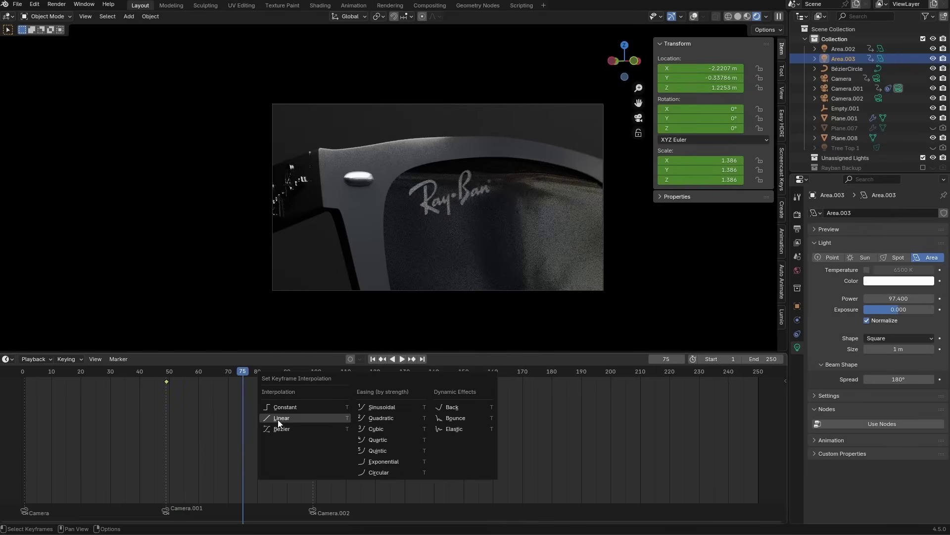
pyautogui.click(277, 421)
pyautogui.click(155, 375)
pyautogui.press('space')
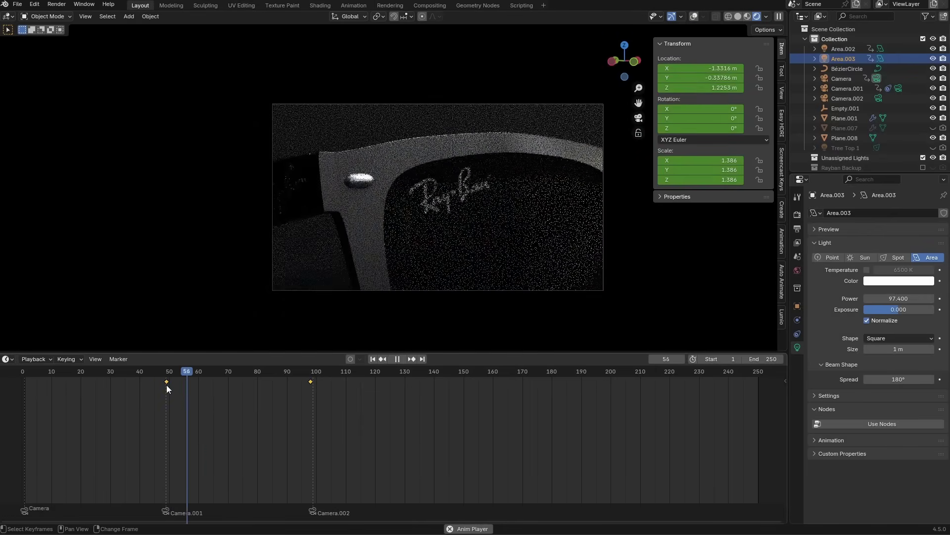
pyautogui.press('space')
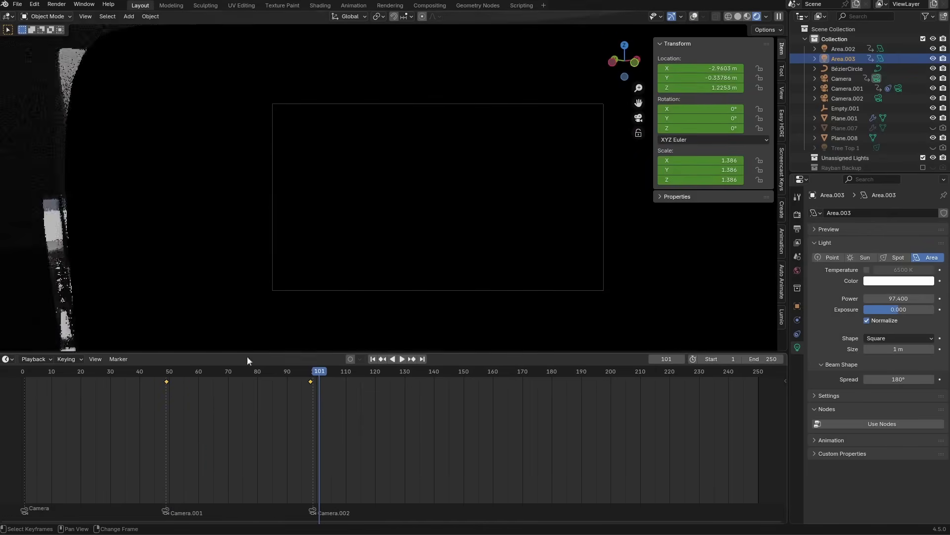
# Save the file, play the whole sequence from the start and stop at frame 99
pyautogui.hotkey('ctrl', 's')
pyautogui.hotkey('shift', 'Left')
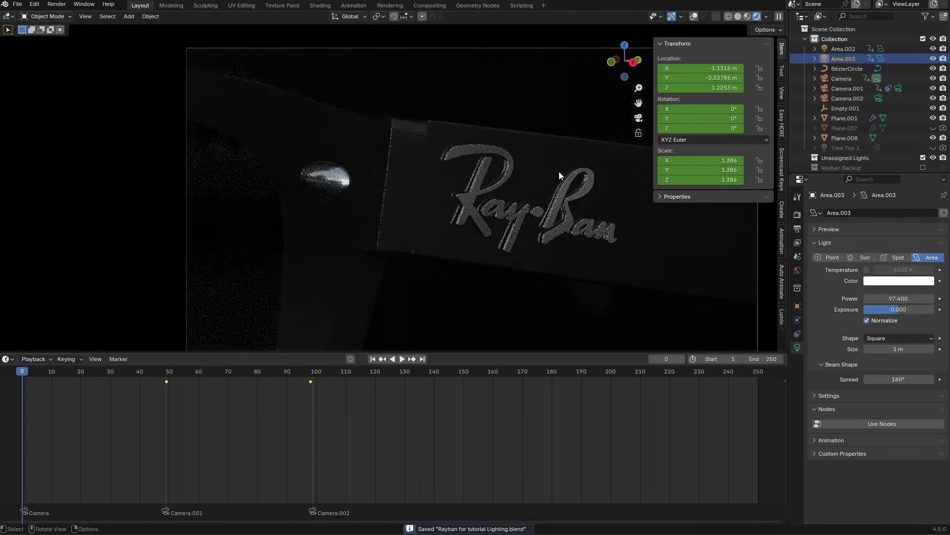
pyautogui.press('space')
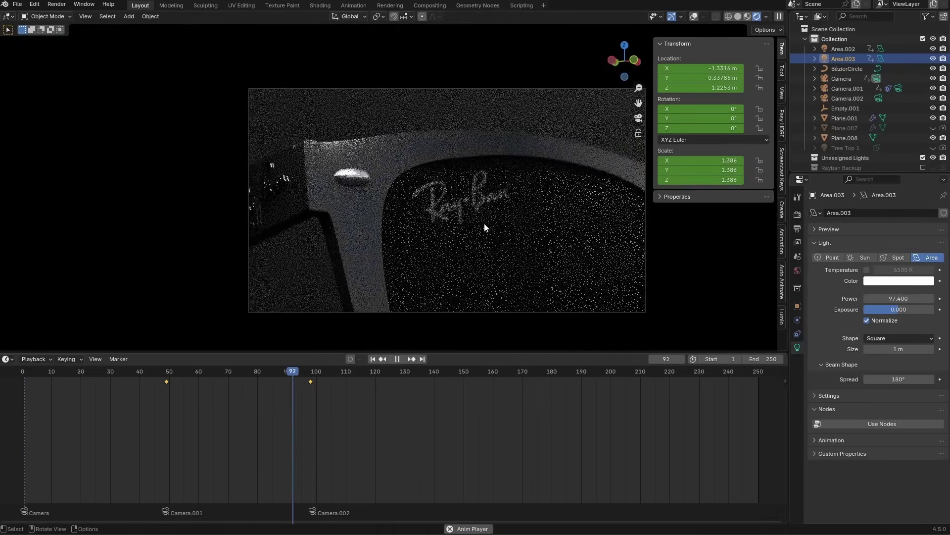
pyautogui.moveTo(340, 373); pyautogui.dragTo(318, 373)
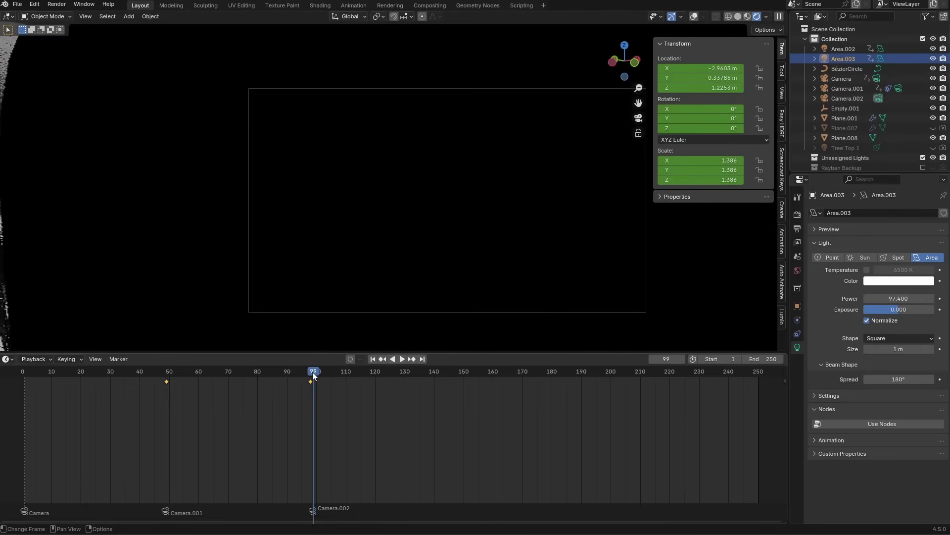
# Move Camera.002 back about 2.2 m along its local Z axis at frame 99
pyautogui.click(475, 90)
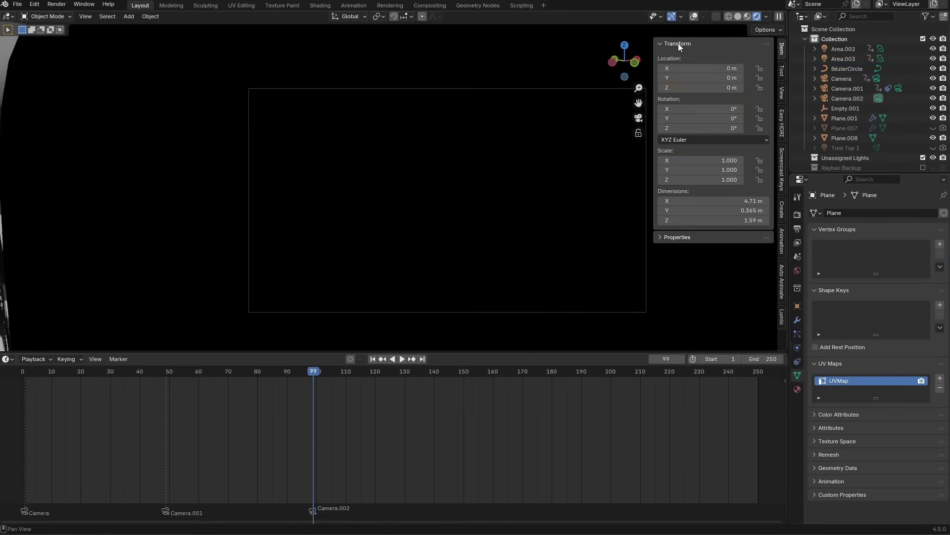
pyautogui.click(857, 99)
pyautogui.press('g')
pyautogui.press('z')
pyautogui.press('z')
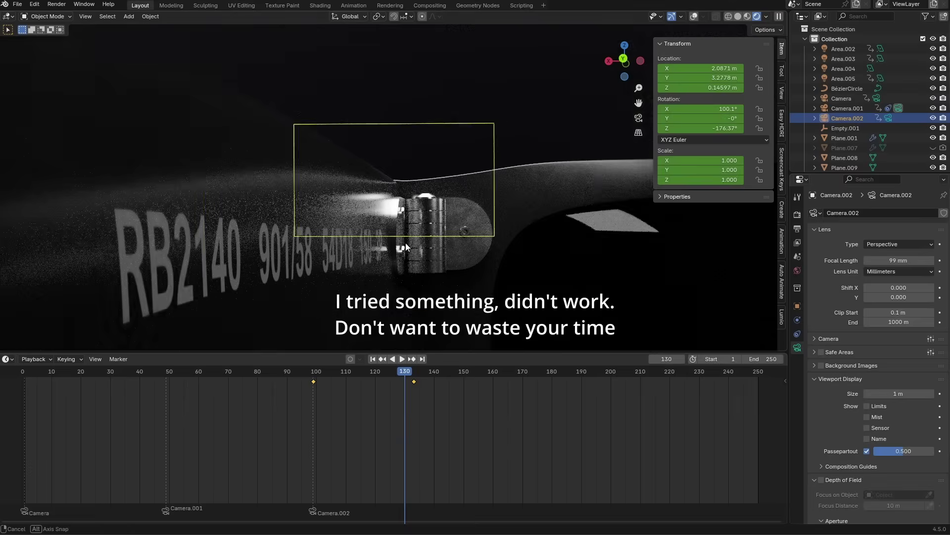
pyautogui.moveTo(406, 242); pyautogui.dragTo(434, 281, button='middle')
pyautogui.scroll(4, 431, 275)
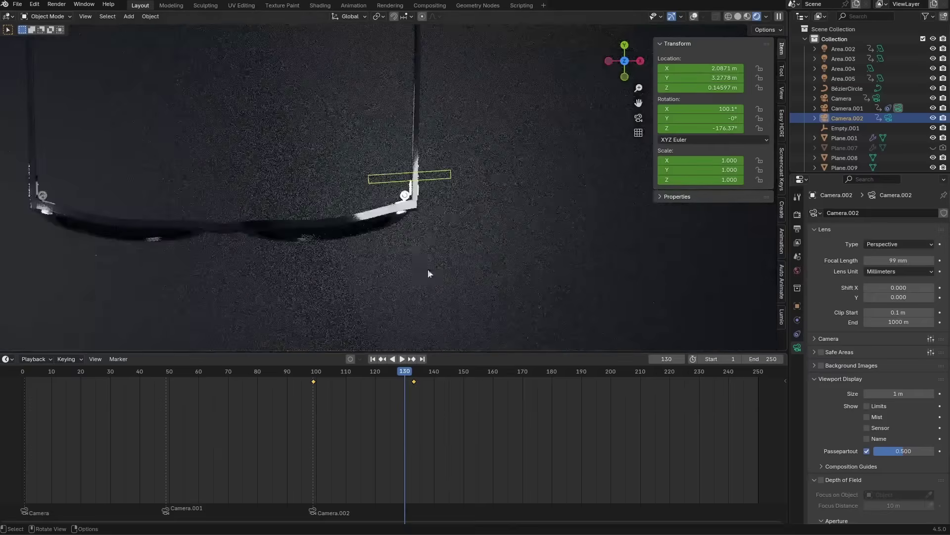
# Delete both keyframes of Camera.002
pyautogui.scroll(2, 428, 273)
pyautogui.keyDown('shift'); pyautogui.moveTo(432, 213); pyautogui.dragTo(402, 218, button='middle'); pyautogui.keyUp('shift')
pyautogui.scroll(4, 402, 218)
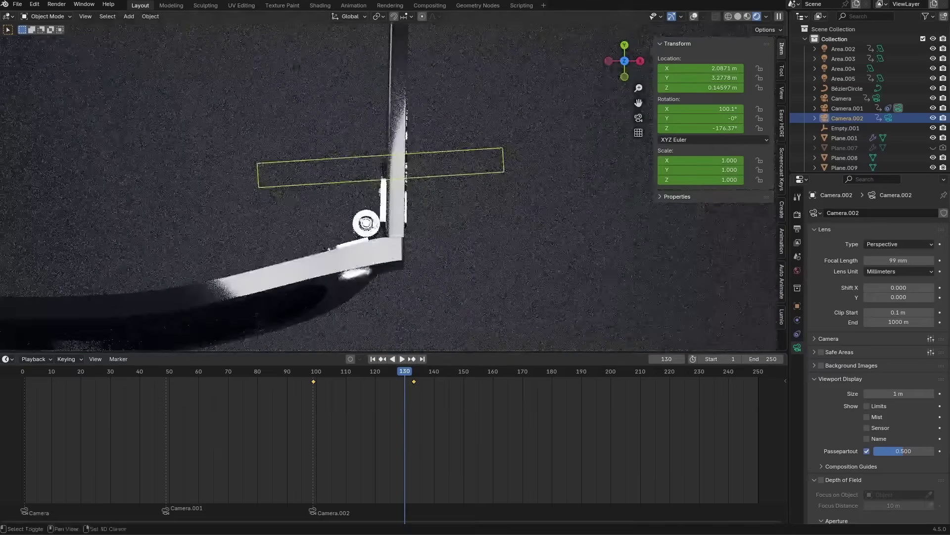
pyautogui.scroll(-3, 387, 396)
pyautogui.moveTo(443, 403); pyautogui.dragTo(306, 381)
pyautogui.press('x')
pyautogui.click(306, 381)
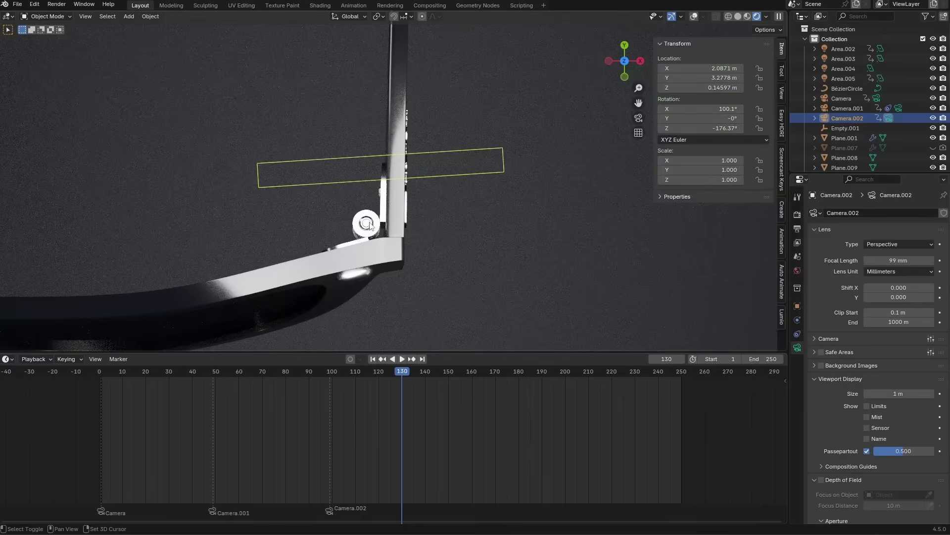
# Show the viewport overlays, add a Bézier circle centred on the hinge and scale it to about 1.7
pyautogui.click(694, 17)
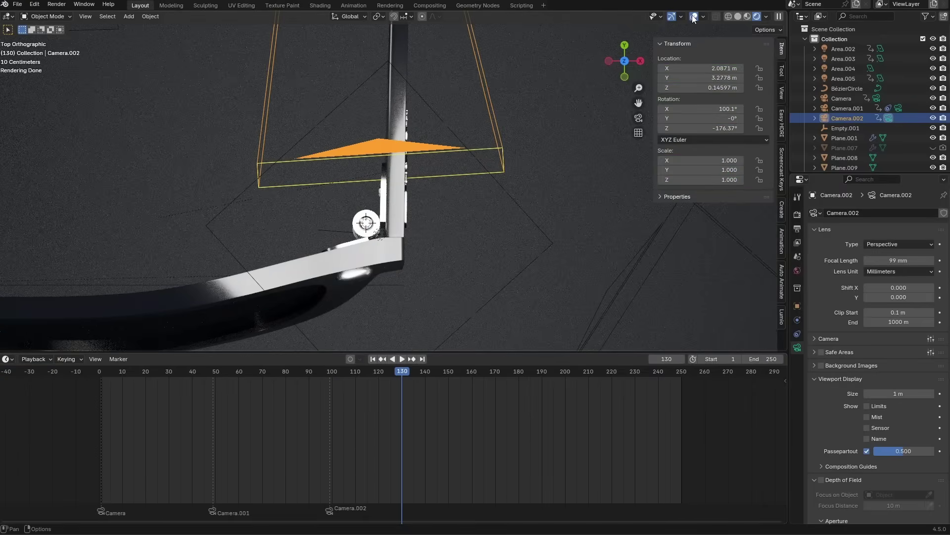
pyautogui.hotkey('shift', 'a')
pyautogui.moveTo(342, 108)
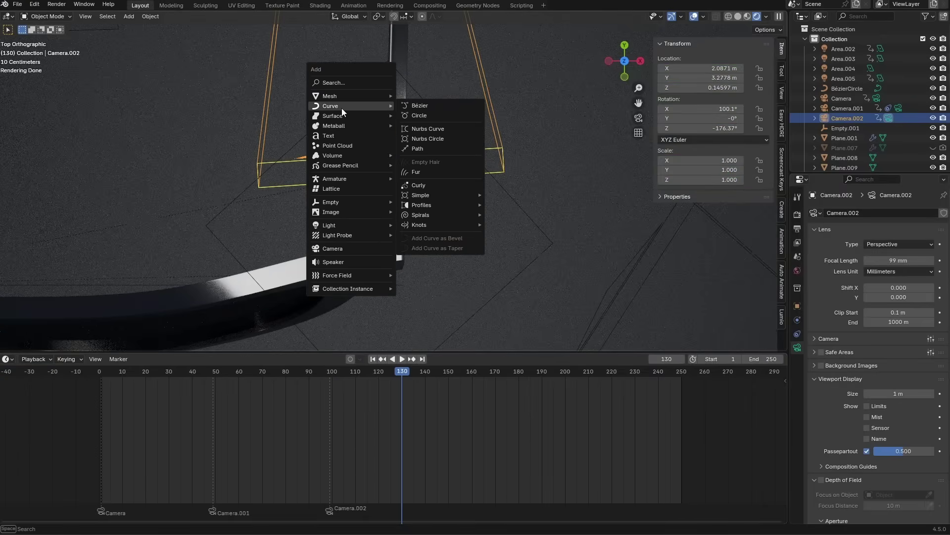
pyautogui.click(440, 116)
pyautogui.scroll(-6, 426, 222)
pyautogui.press('s')
pyautogui.click(462, 235)
# Raise the new circle about 1.2 m along the global Z axis
pyautogui.press('g')
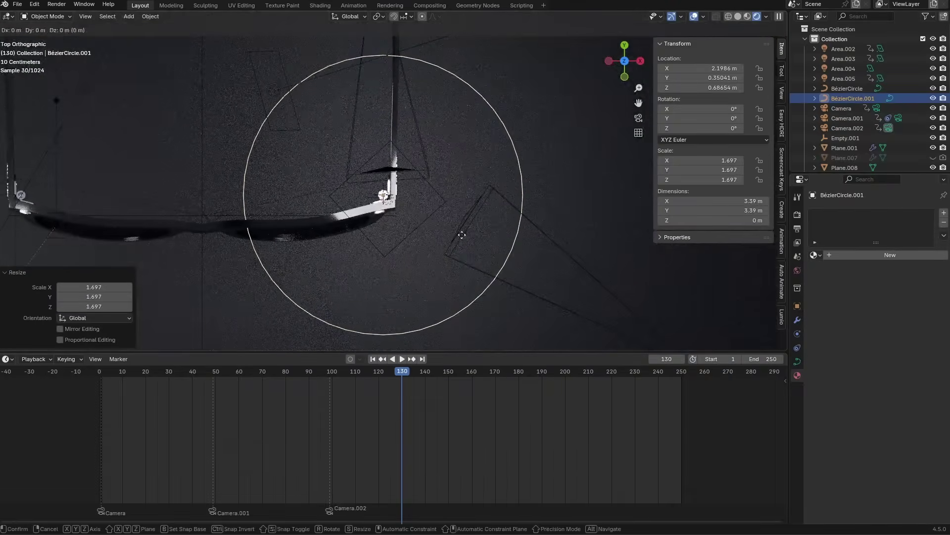
pyautogui.press('z')
pyautogui.keyDown('alt'); pyautogui.moveTo(460, 213); pyautogui.dragTo(456, 150, button='middle'); pyautogui.keyUp('alt')
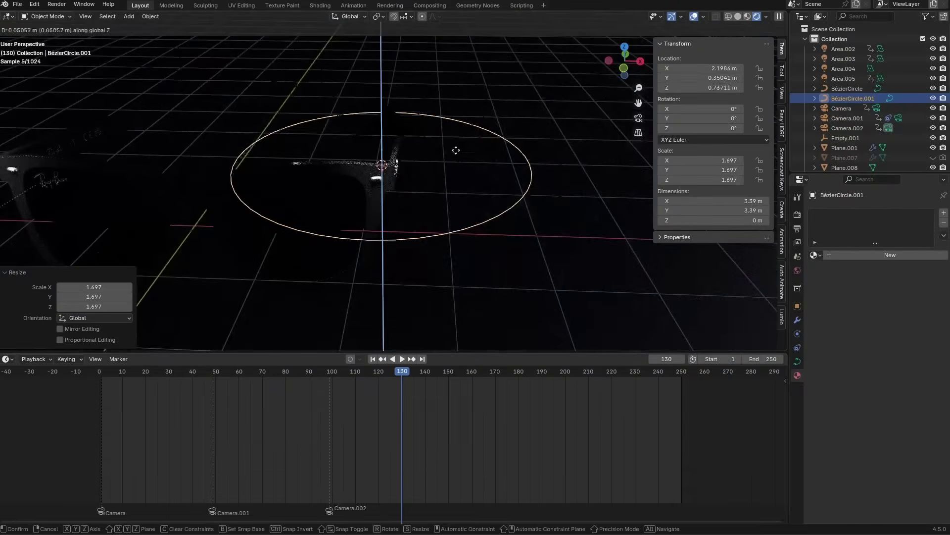
pyautogui.click(464, 55)
pyautogui.keyDown('shift'); pyautogui.moveTo(464, 55); pyautogui.dragTo(463, 179, button='middle'); pyautogui.keyUp('shift')
pyautogui.keyDown('shift'); pyautogui.moveTo(463, 179); pyautogui.dragTo(464, 196, button='middle'); pyautogui.keyUp('shift')
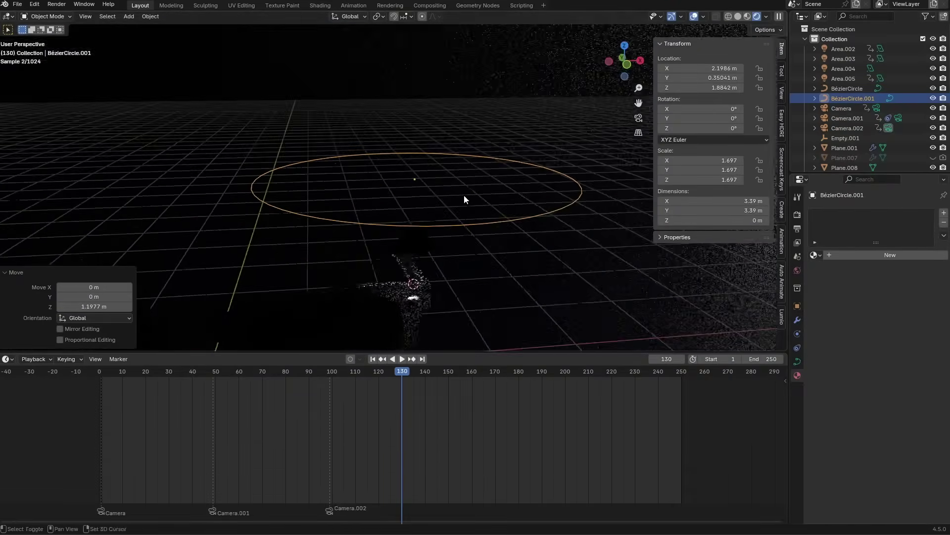
# Snap the 3D cursor to the new circle's centre and snap Camera.002 to that cursor
pyautogui.hotkey('shift', 's')
pyautogui.click(464, 253)
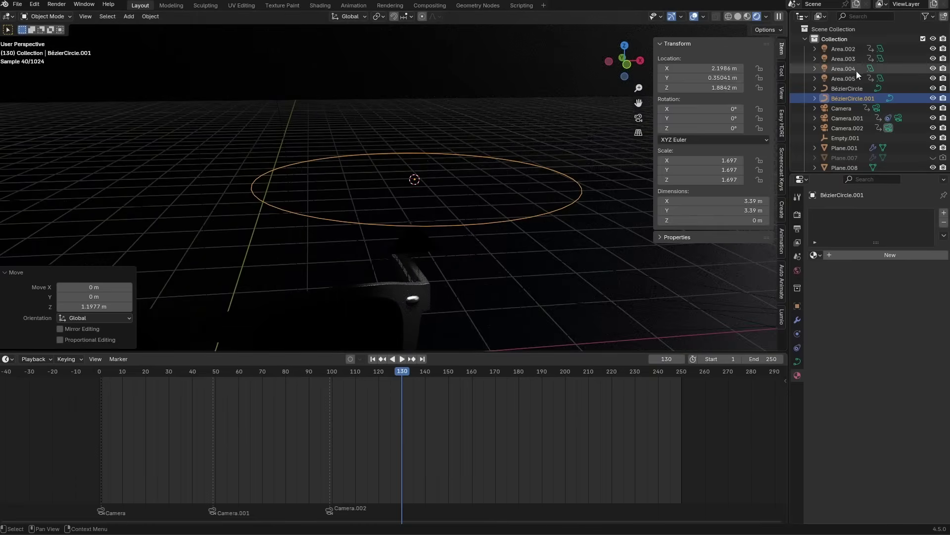
pyautogui.click(857, 129)
pyautogui.hotkey('shift', 's')
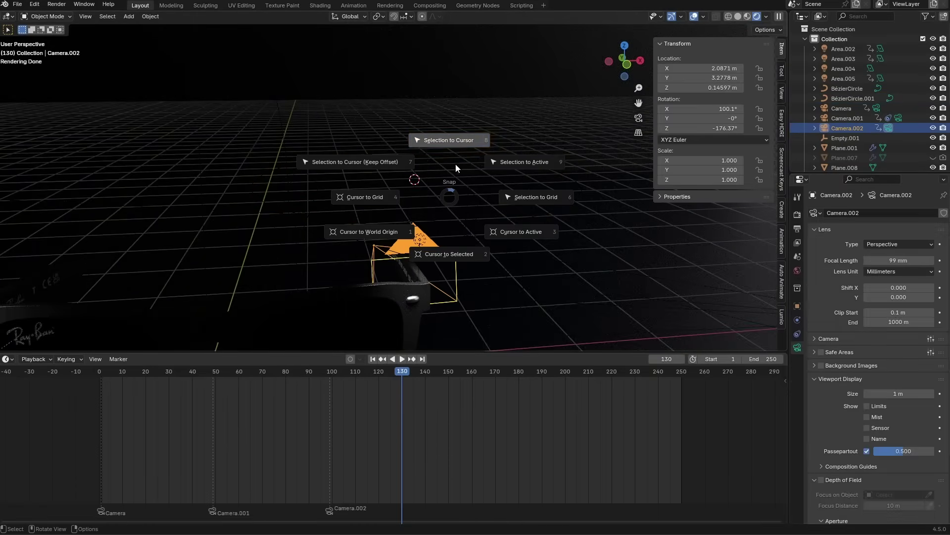
pyautogui.click(456, 149)
# Place the 3D cursor on the hinge screw and add a sphere empty there
pyautogui.moveTo(469, 195); pyautogui.dragTo(509, 276, button='middle')
pyautogui.scroll(2, 501, 258)
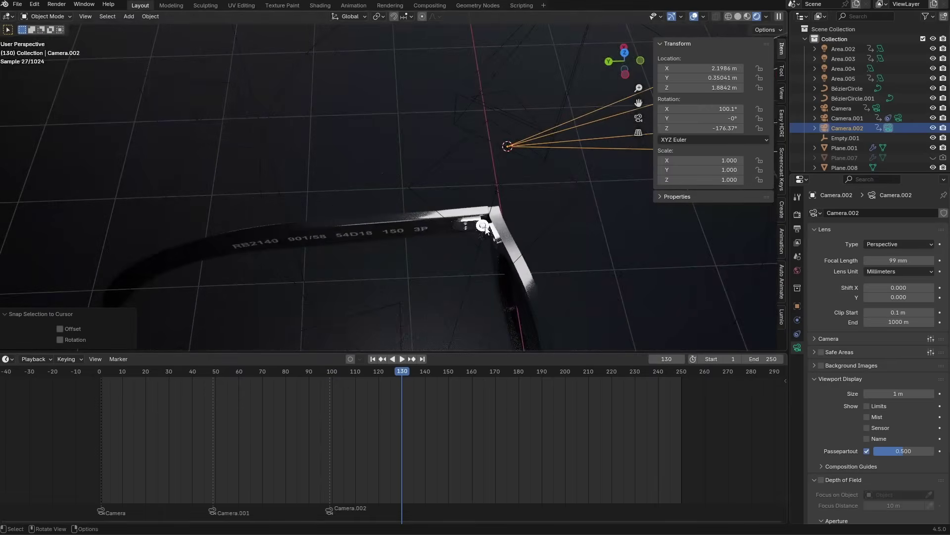
pyautogui.hotkey('shift', 'a')
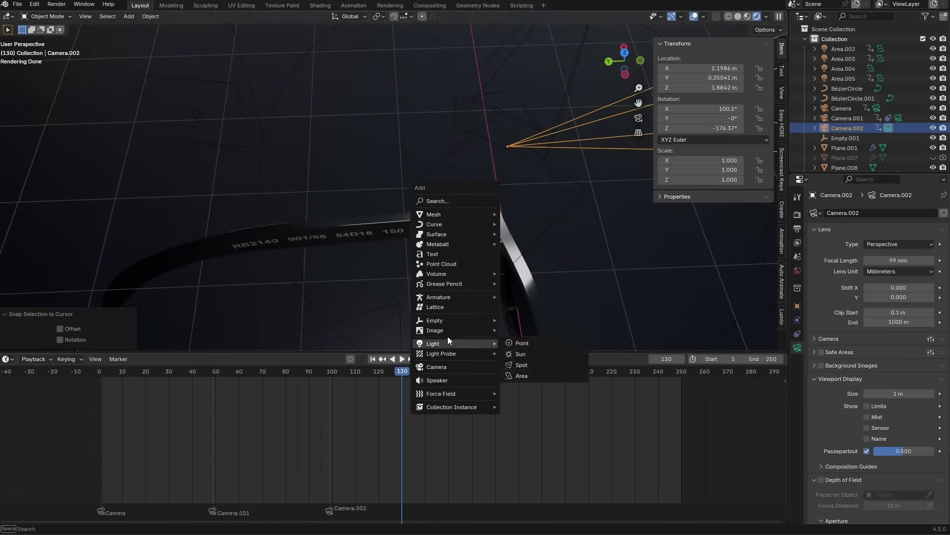
pyautogui.moveTo(450, 320)
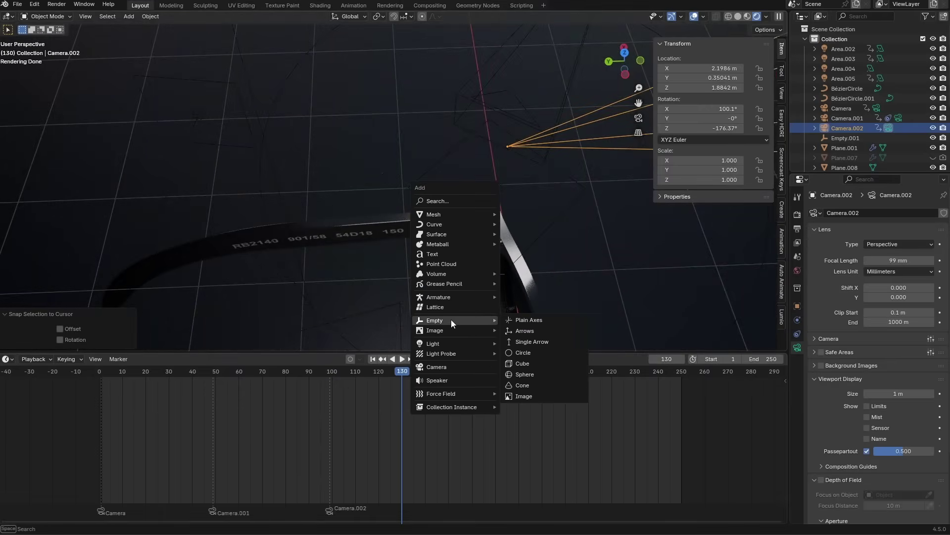
pyautogui.click(542, 374)
pyautogui.moveTo(625, 277); pyautogui.dragTo(537, 146, button='middle')
# Add a Follow Path constraint and a Track To constraint to Camera.002
pyautogui.click(540, 143)
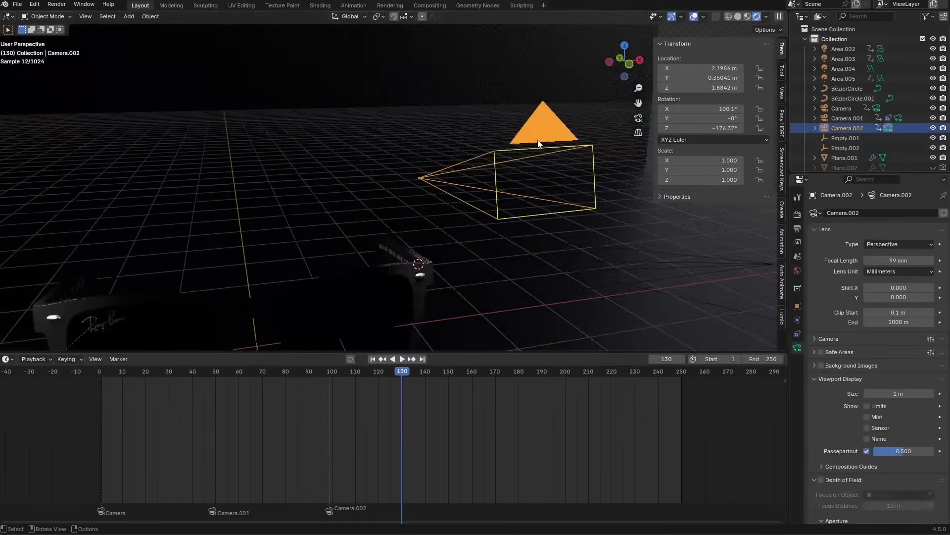
pyautogui.click(797, 334)
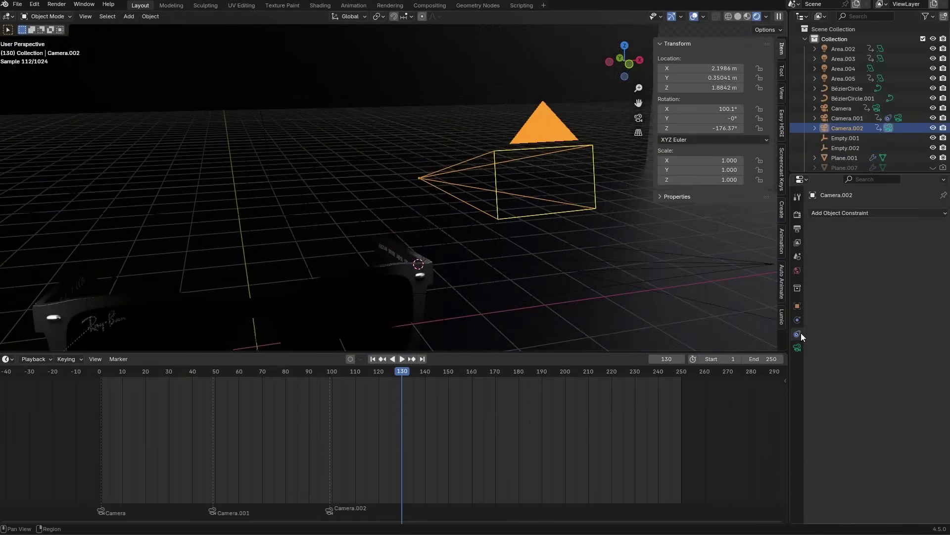
pyautogui.click(848, 214)
pyautogui.click(918, 284)
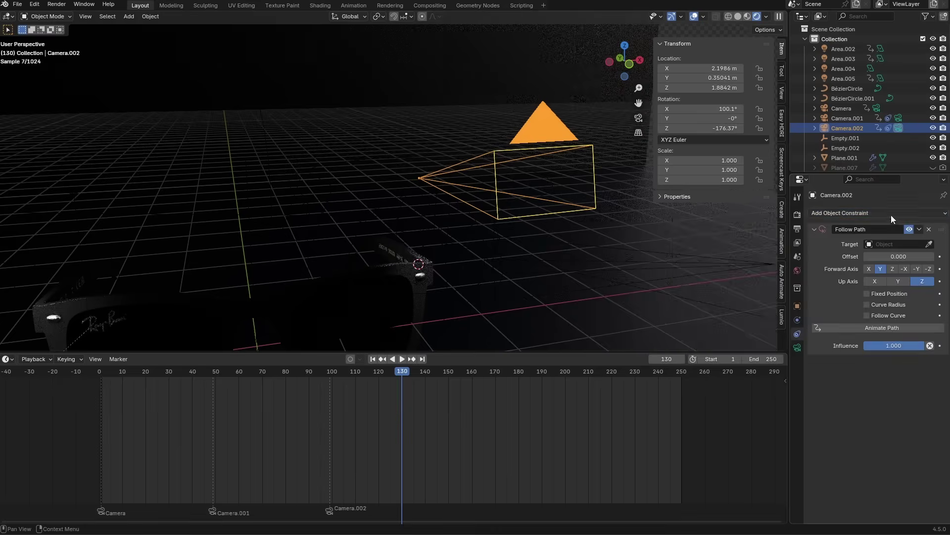
pyautogui.click(891, 214)
pyautogui.click(862, 282)
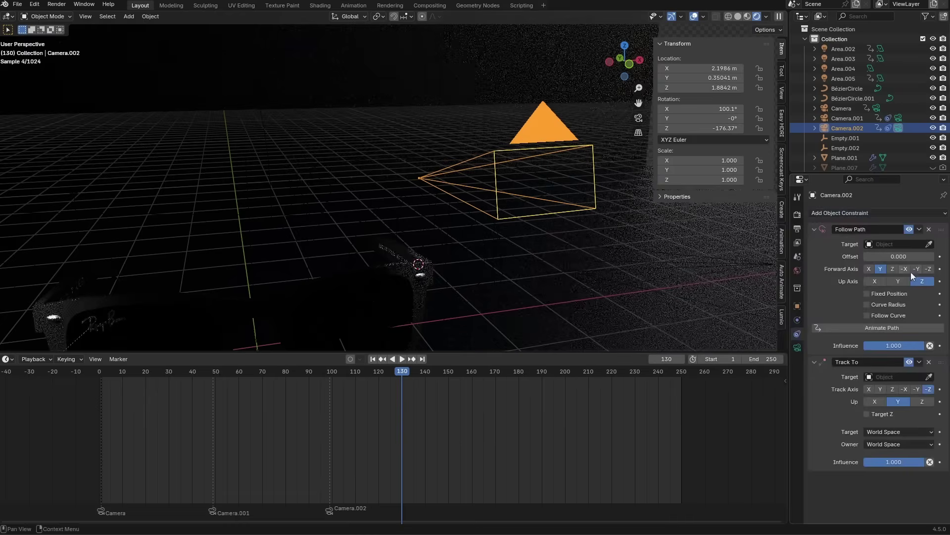
# Target Follow Path at BézierCircle.001 and Track To at Empty.002, with Camera.002's X, Y and Z location set to 0
pyautogui.click(929, 244)
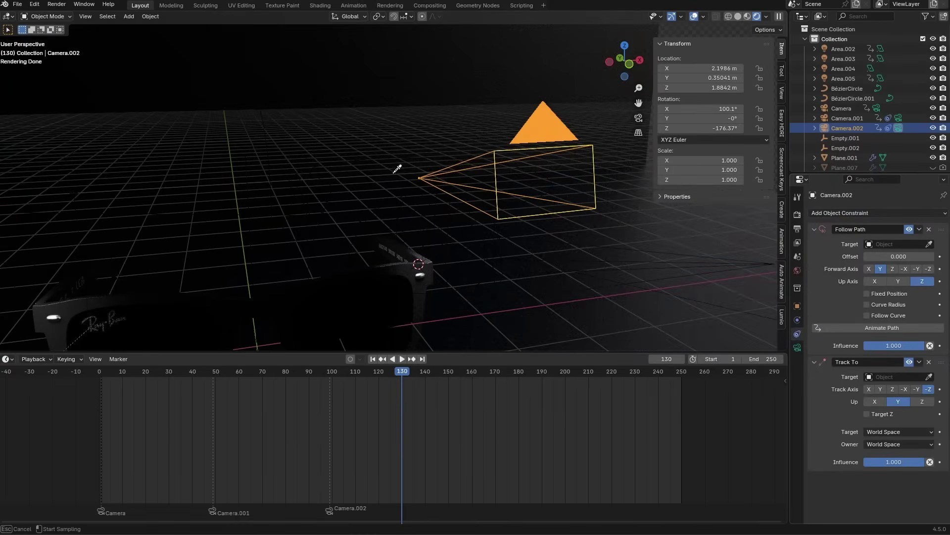
pyautogui.click(392, 157)
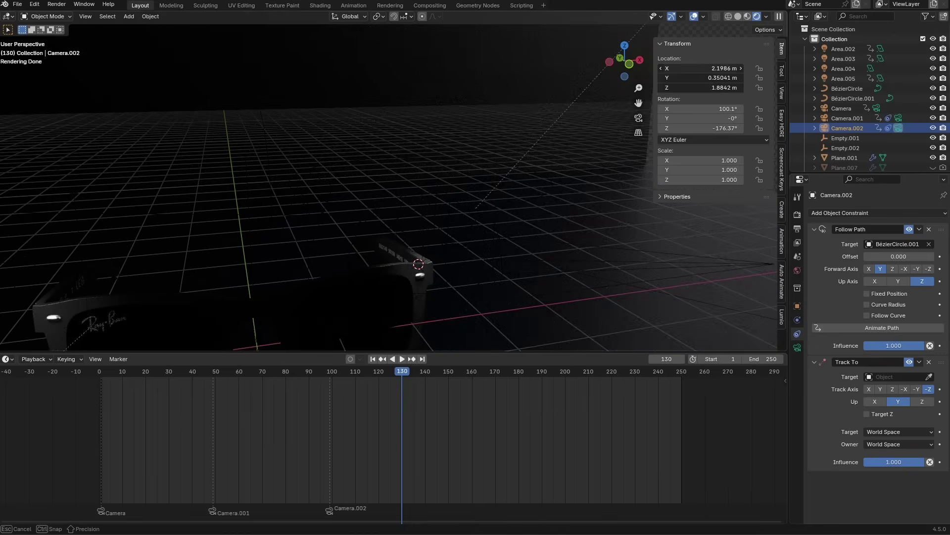
pyautogui.write('0')
pyautogui.press('Return')
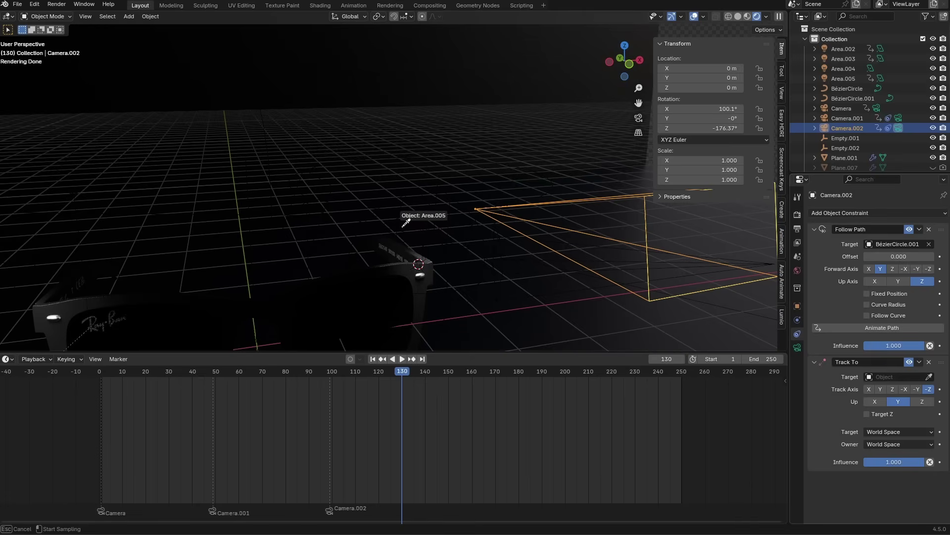
pyautogui.click(408, 223)
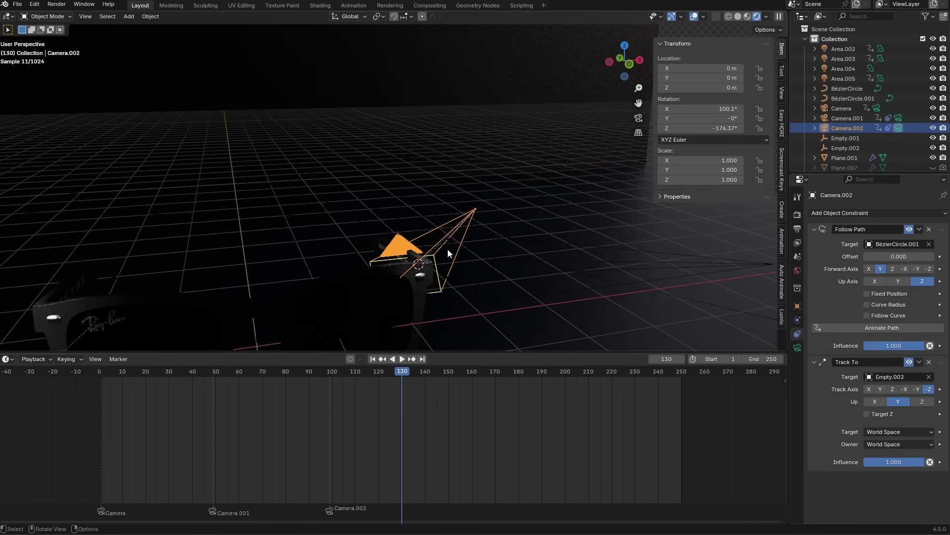
# Look through Camera.002, scale its circular path down to 0.470 and raise it about 2.75 m along Z
pyautogui.press('KP_0')
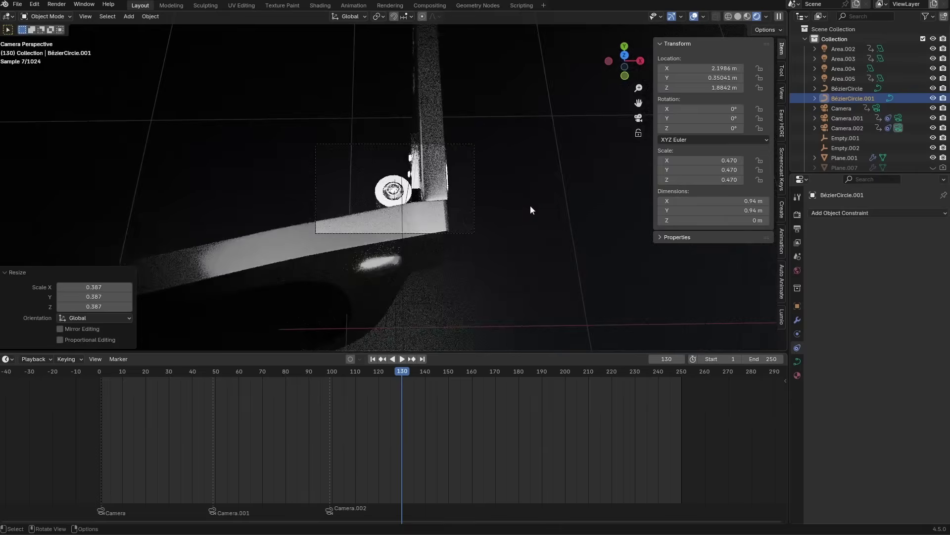
pyautogui.press('g')
pyautogui.press('z')
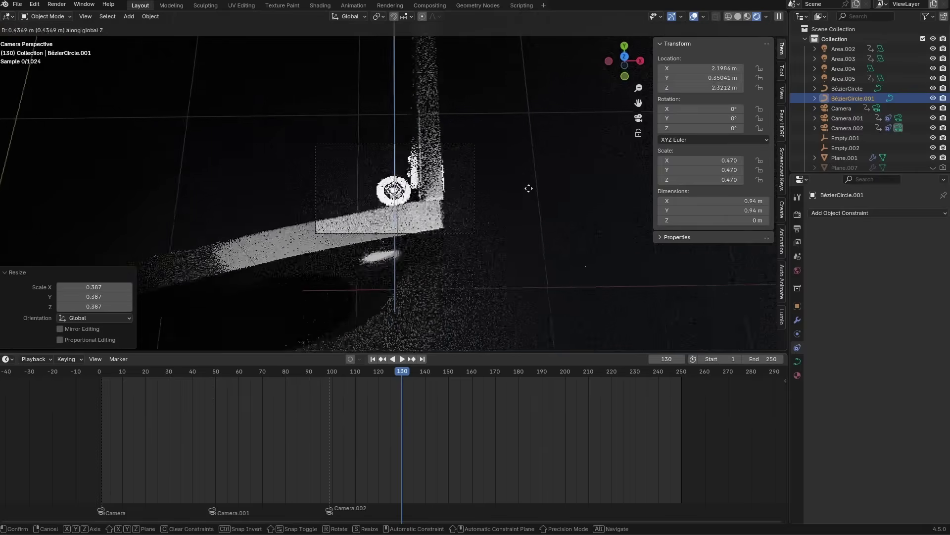
pyautogui.click(547, 45)
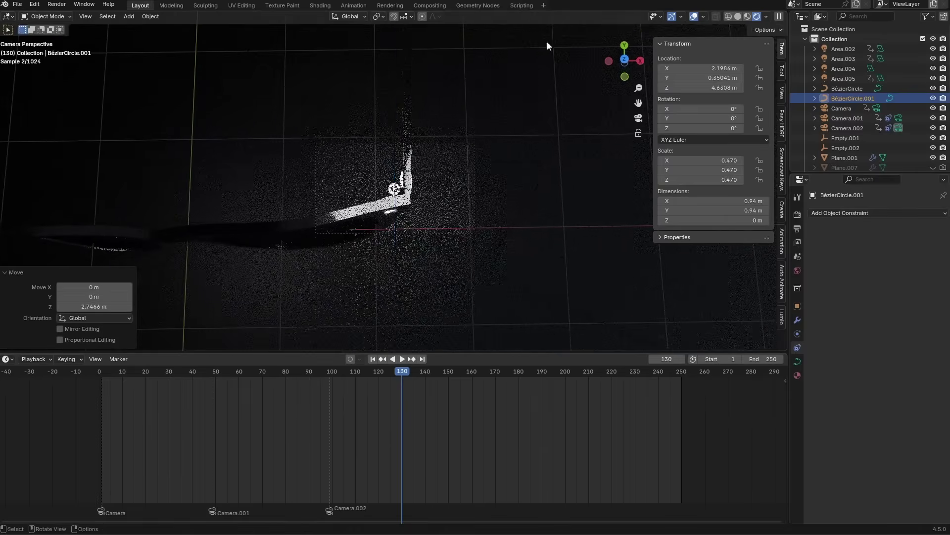
# Shift the circular path along the global Y axis to adjust the camera framing of the hinge
pyautogui.press('g')
pyautogui.press('y')
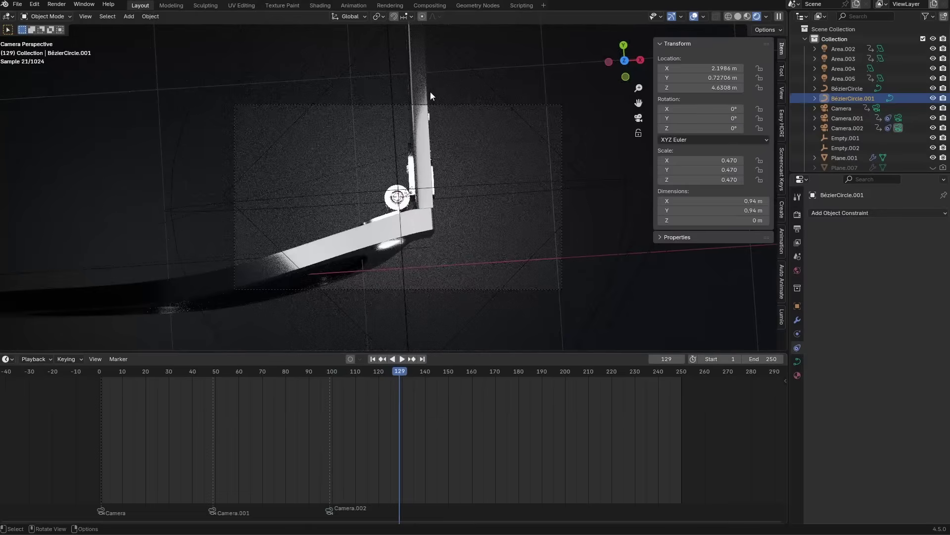
pyautogui.click(417, 265)
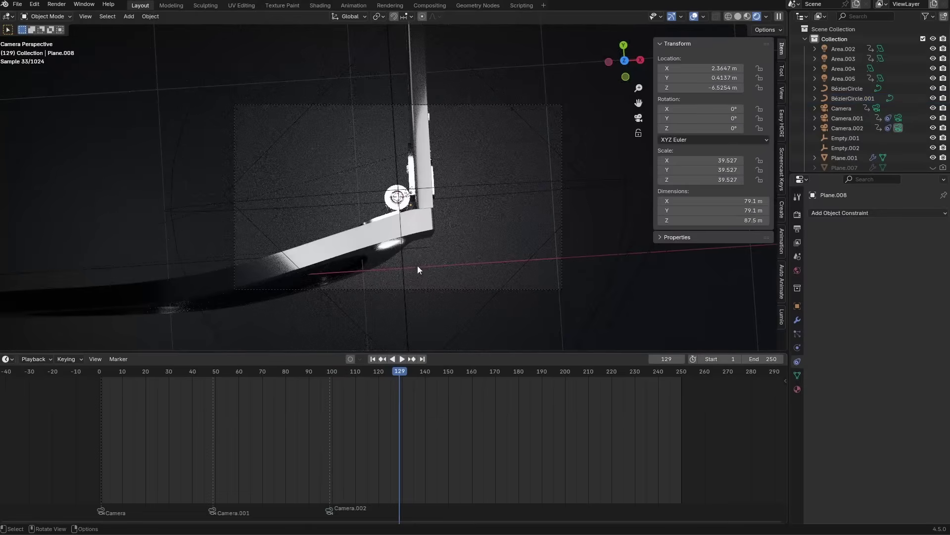
# At frame 99, set Camera.002's Follow Path offset to 10.2 and keyframe it
pyautogui.click(330, 371)
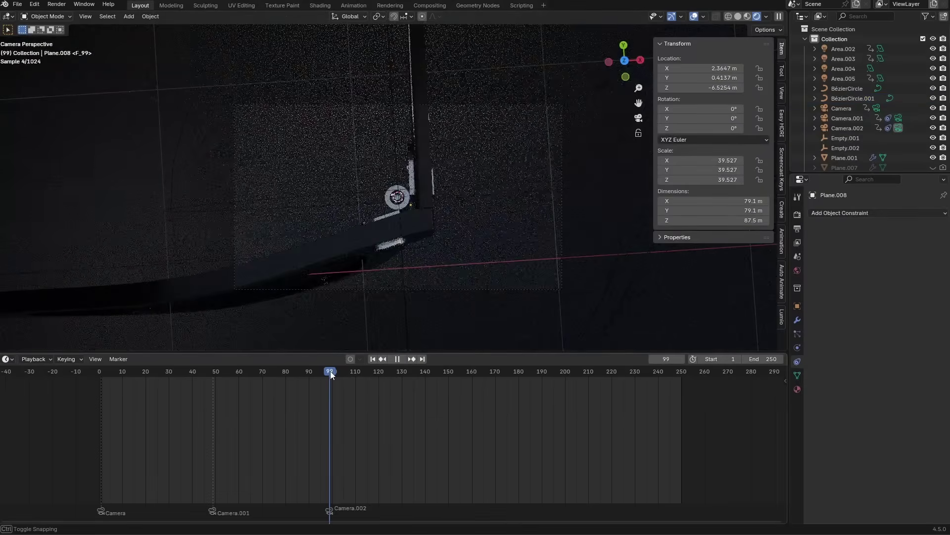
pyautogui.click(468, 105)
pyautogui.moveTo(885, 256)
pyautogui.mouseDown()
pyautogui.moveTo(937, 256)
pyautogui.moveTo(897, 256)
pyautogui.mouseUp()
pyautogui.press('i')
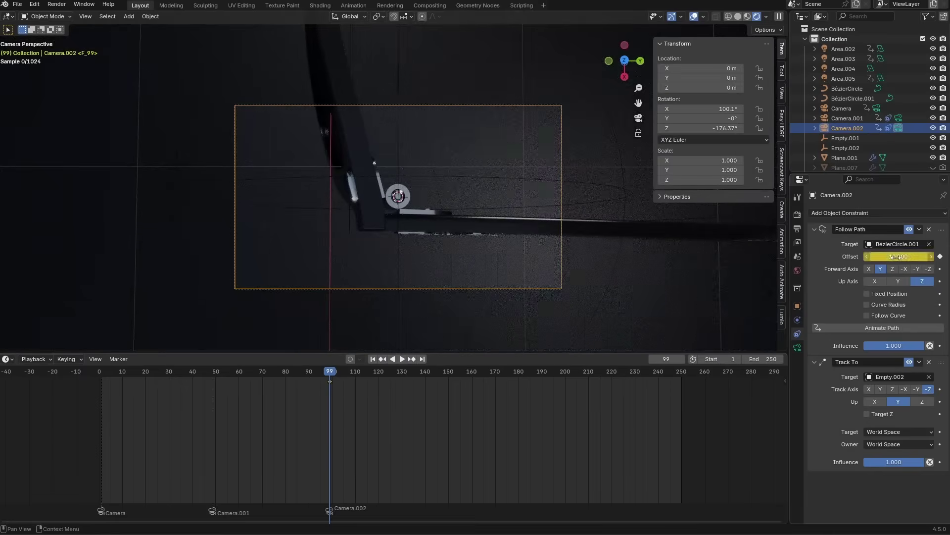
# Keyframe the Follow Path offset at -1.2 on frame 133 and scrub back through the camera motion
pyautogui.moveTo(387, 371); pyautogui.dragTo(412, 375)
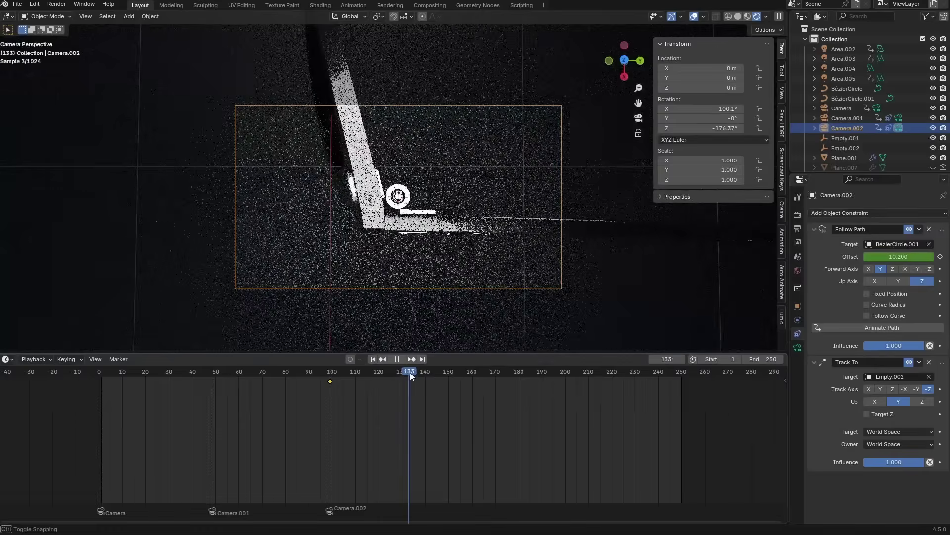
pyautogui.moveTo(897, 257); pyautogui.dragTo(859, 256)
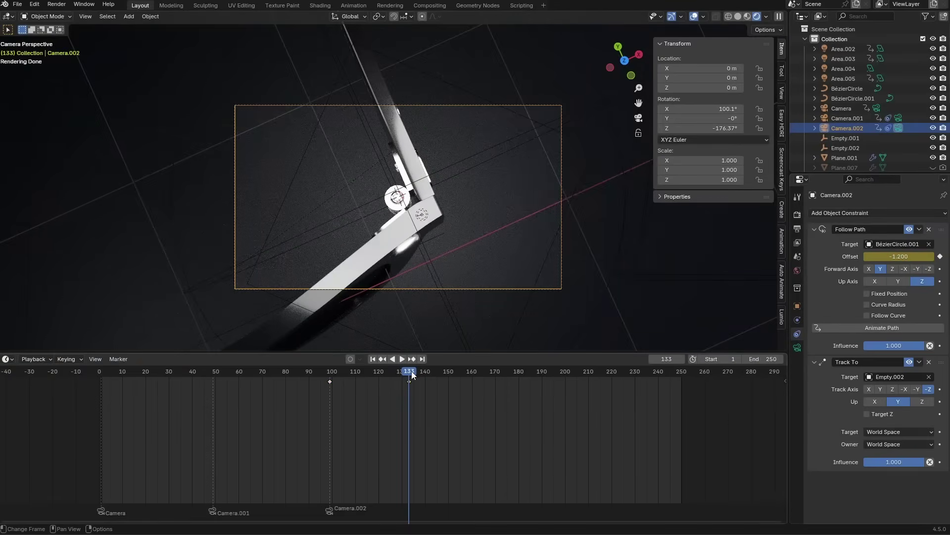
pyautogui.moveTo(411, 371); pyautogui.dragTo(366, 377)
# Switch the timeline to the Graph Editor and frame Camera.002's whole offset curve with room around it
pyautogui.hotkey('ctrl', 'Tab')
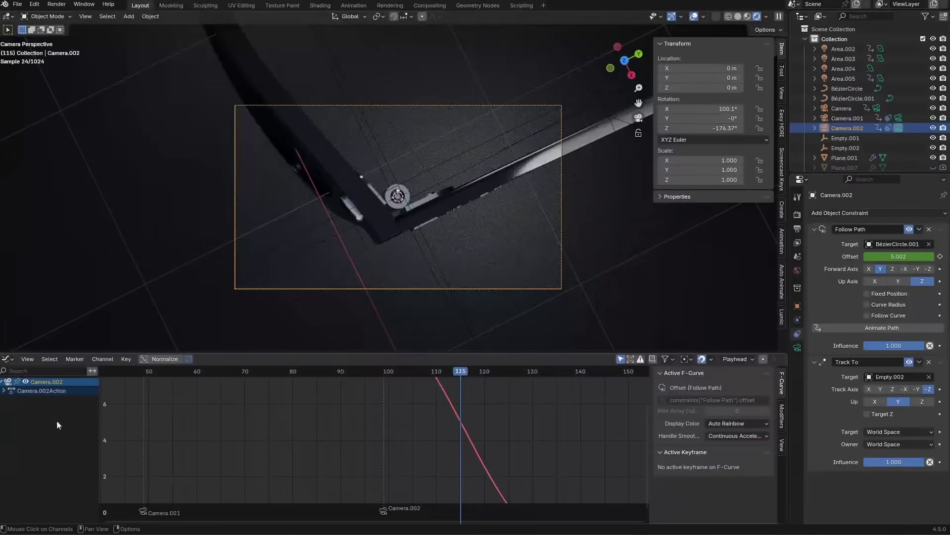
pyautogui.press('a')
pyautogui.press('KP_Decimal')
pyautogui.scroll(-4, 424, 407)
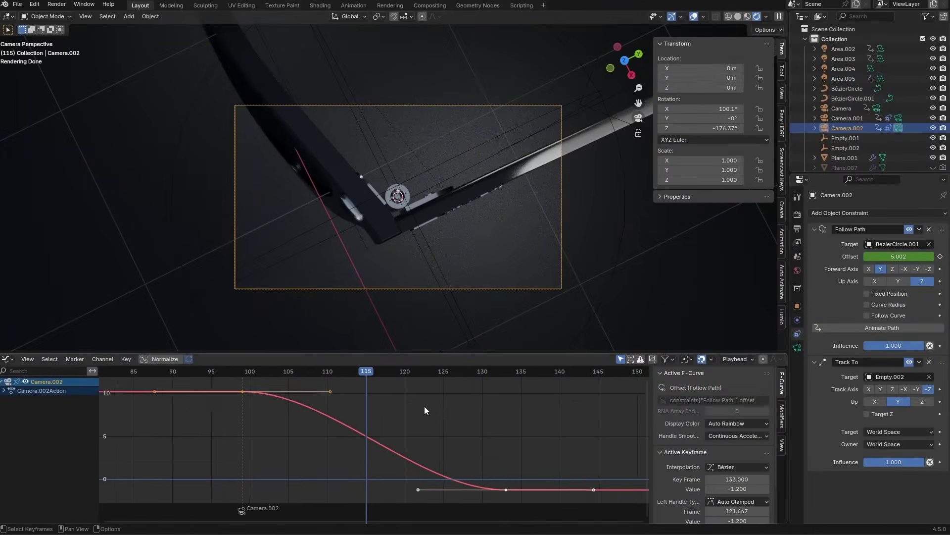
pyautogui.moveTo(424, 407); pyautogui.dragTo(421, 405, button='middle')
pyautogui.scroll(-2, 421, 406)
pyautogui.moveTo(424, 388); pyautogui.dragTo(337, 498)
pyautogui.press('s')
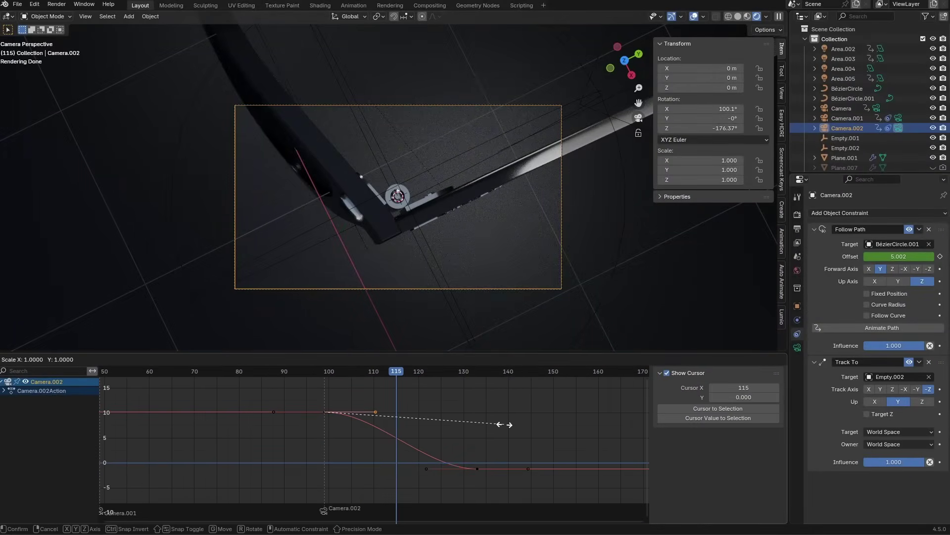
pyautogui.click(428, 418)
# Scale the offset curve's two inner handles by about -1.06 along Y and about 2.4 along X
pyautogui.moveTo(468, 385); pyautogui.dragTo(343, 480)
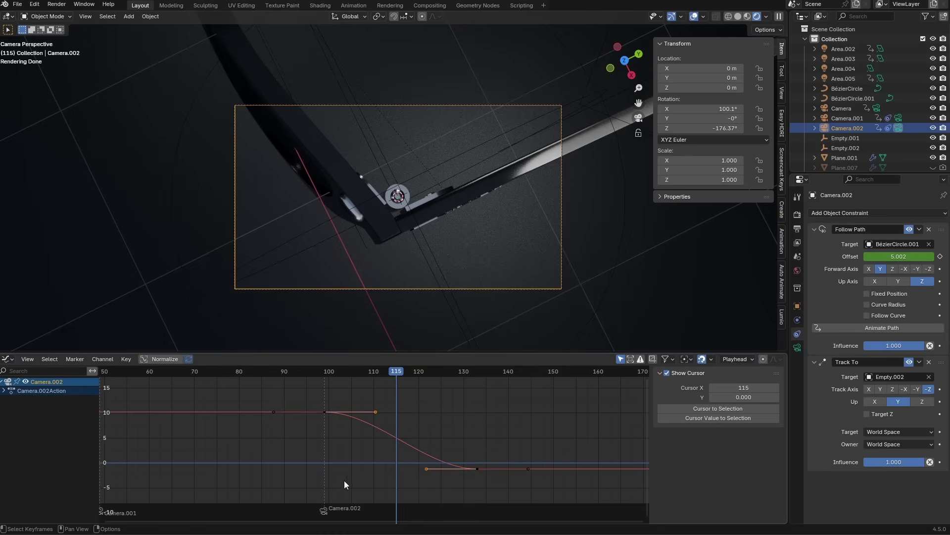
pyautogui.press('s')
pyautogui.press('y')
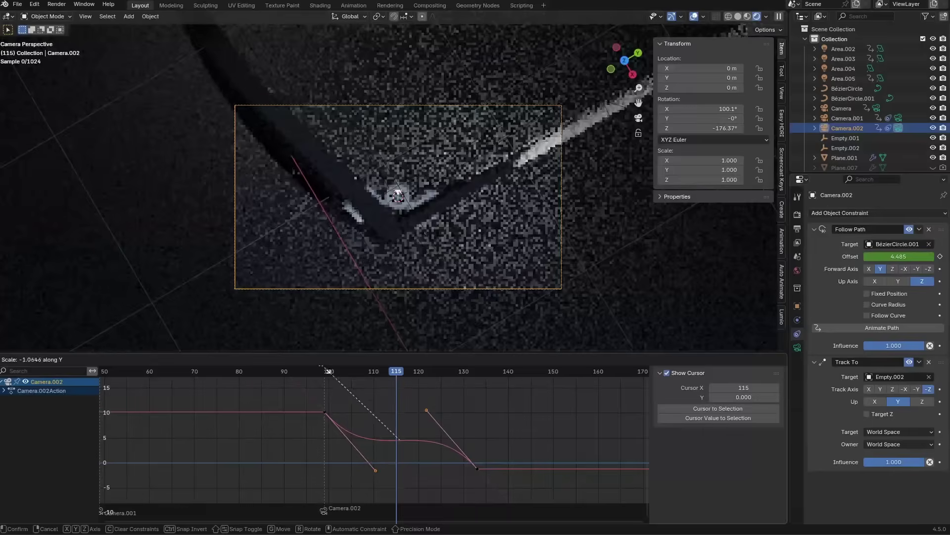
pyautogui.press('x')
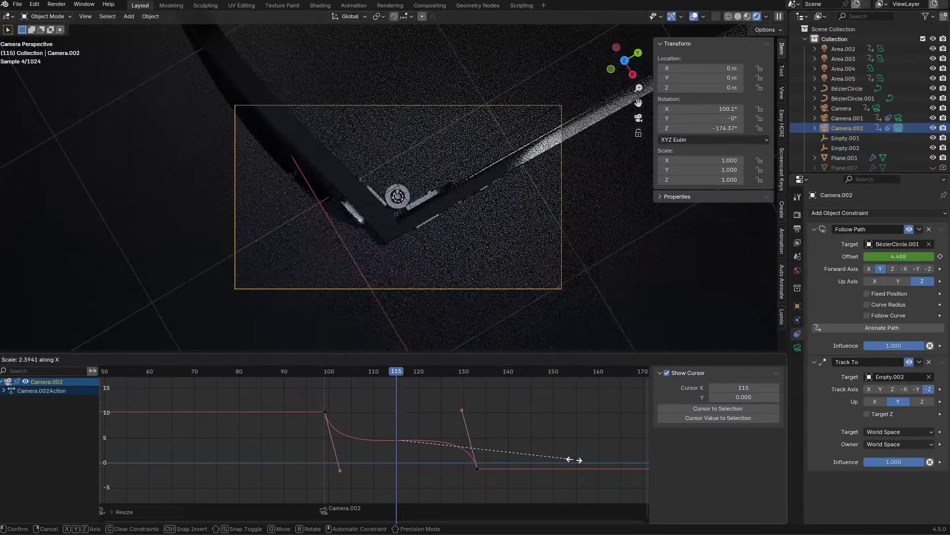
pyautogui.click(569, 456)
# Scale the two inner handles closer together along Y to soften the curve, and return to frame 99
pyautogui.scroll(2, 448, 463)
pyautogui.press('s')
pyautogui.press('y')
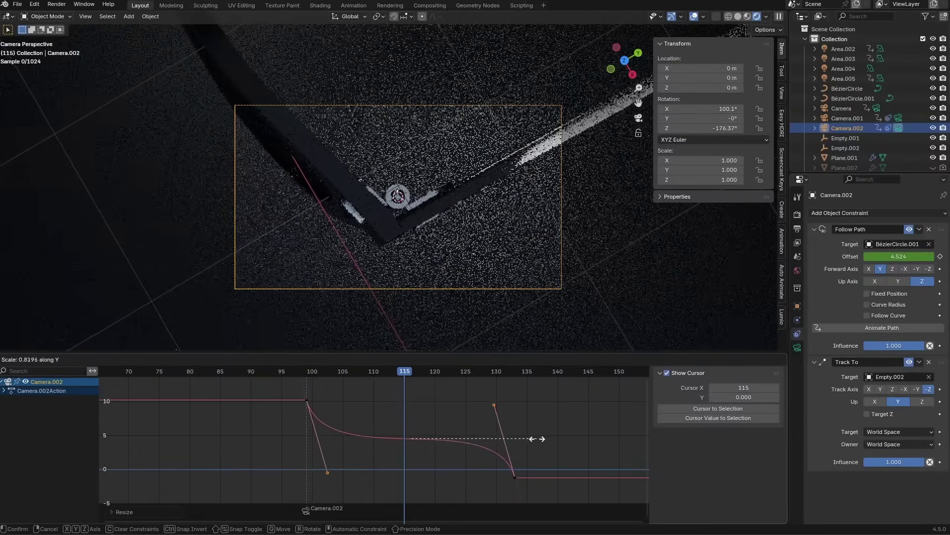
pyautogui.click(508, 431)
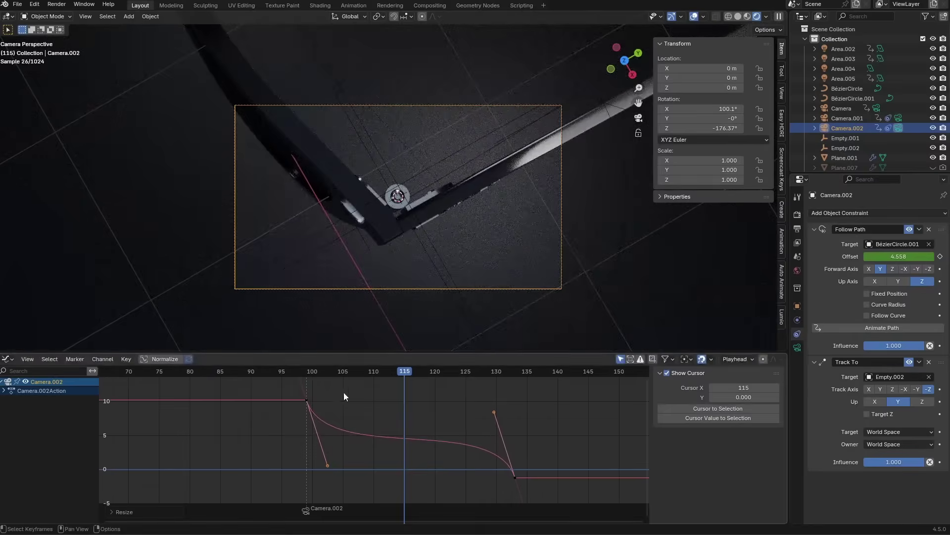
pyautogui.click(306, 376)
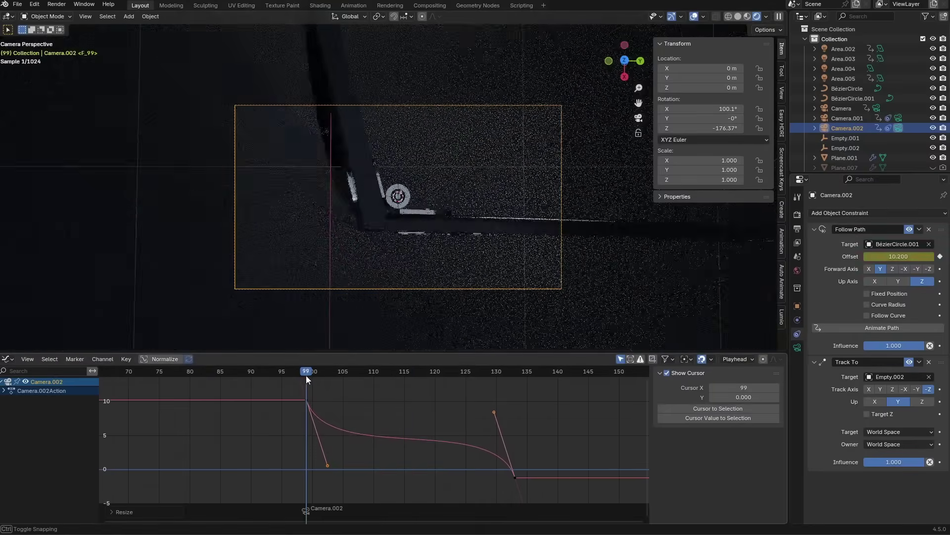
# Preview Camera.002's eased orbit from frame 99 to 129 and select the Area.005 light above the hinge
pyautogui.press('space')
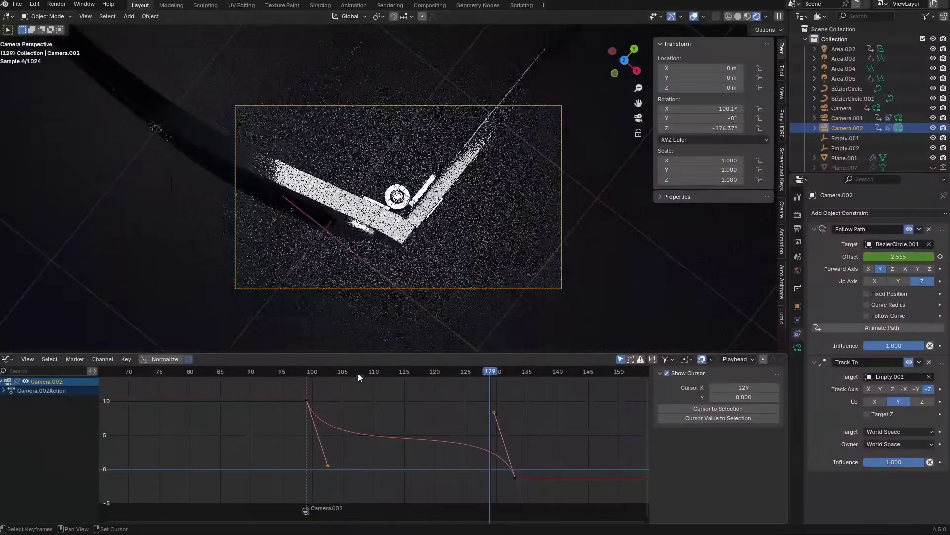
pyautogui.press('space')
pyautogui.click(411, 203)
pyautogui.click(412, 178)
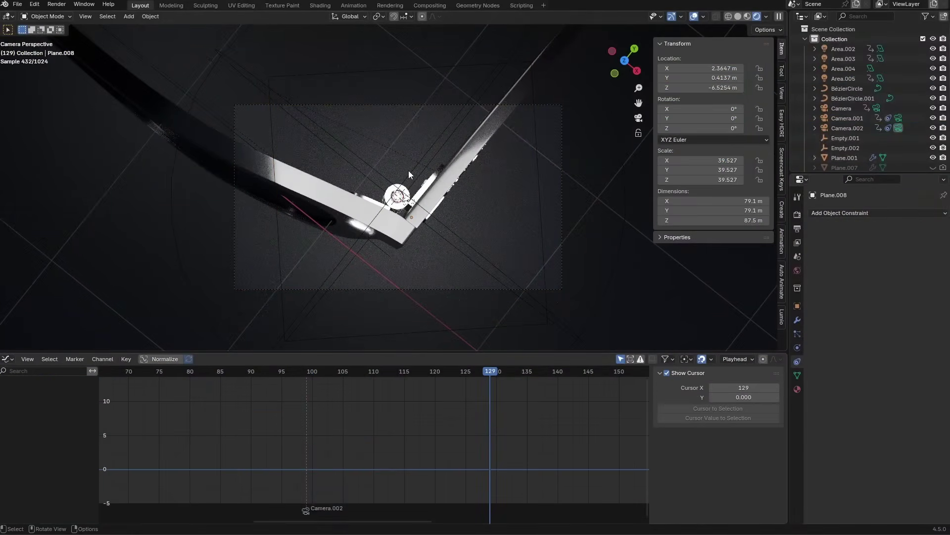
pyautogui.moveTo(437, 221); pyautogui.dragTo(447, 188, button='middle')
pyautogui.scroll(-3, 446, 189)
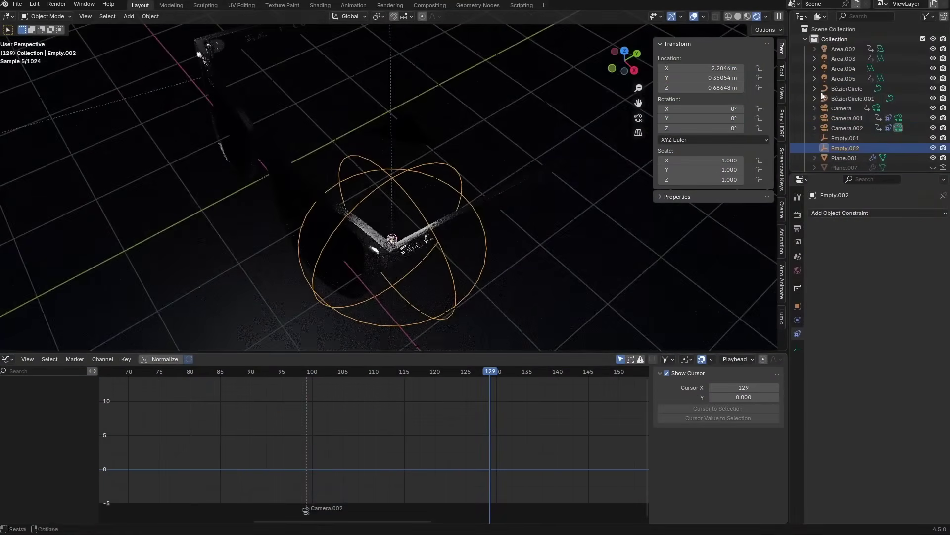
pyautogui.click(856, 79)
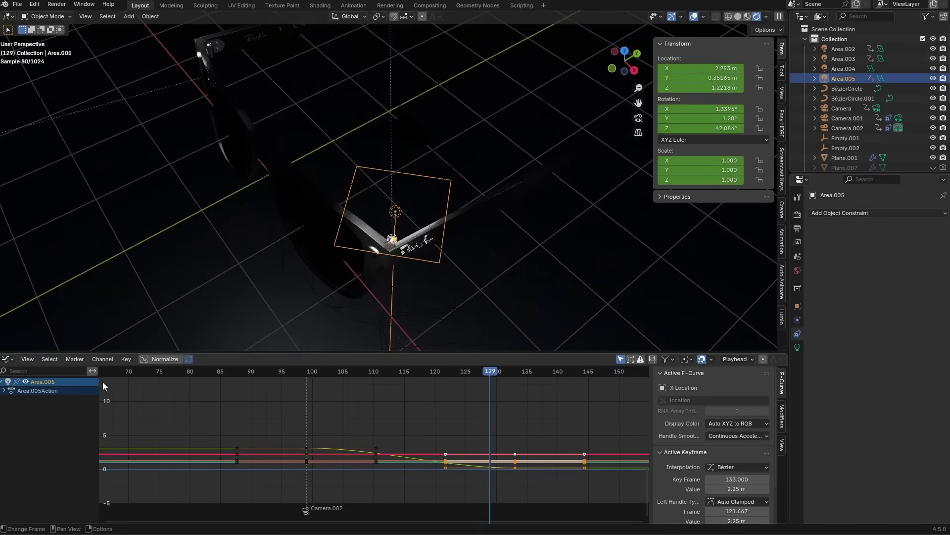
# Return to the Timeline and keyframe Area.005 on frame 133, moved to about X 1.41, Y 0.31, Z 1.43 m
pyautogui.hotkey('ctrl', 'Tab')
pyautogui.moveTo(400, 372); pyautogui.dragTo(410, 372)
pyautogui.moveTo(440, 253); pyautogui.dragTo(464, 271, button='middle')
pyautogui.press('g')
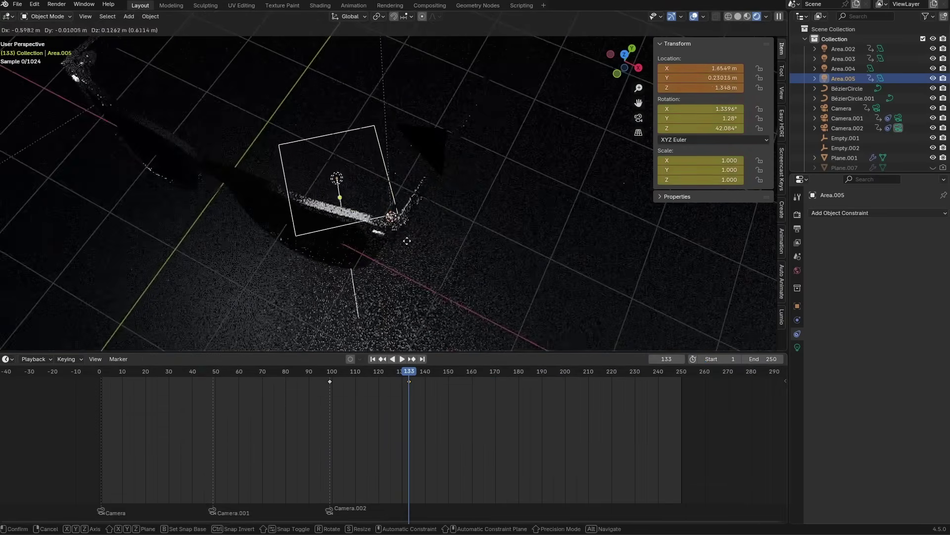
pyautogui.click(386, 219)
pyautogui.press('i')
pyautogui.press('i')
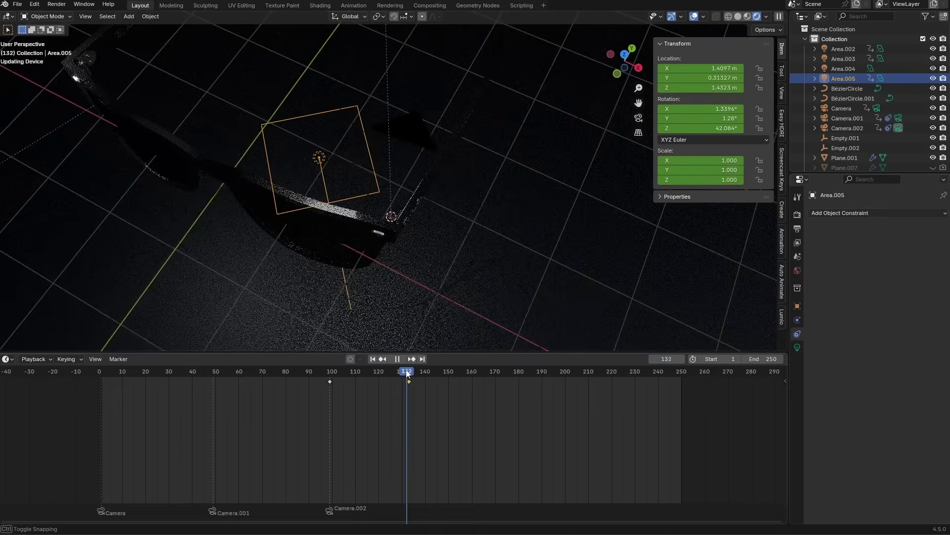
# Scrub and play Area.005's motion through the camera view, stopping on frame 133
pyautogui.moveTo(407, 372); pyautogui.dragTo(387, 373)
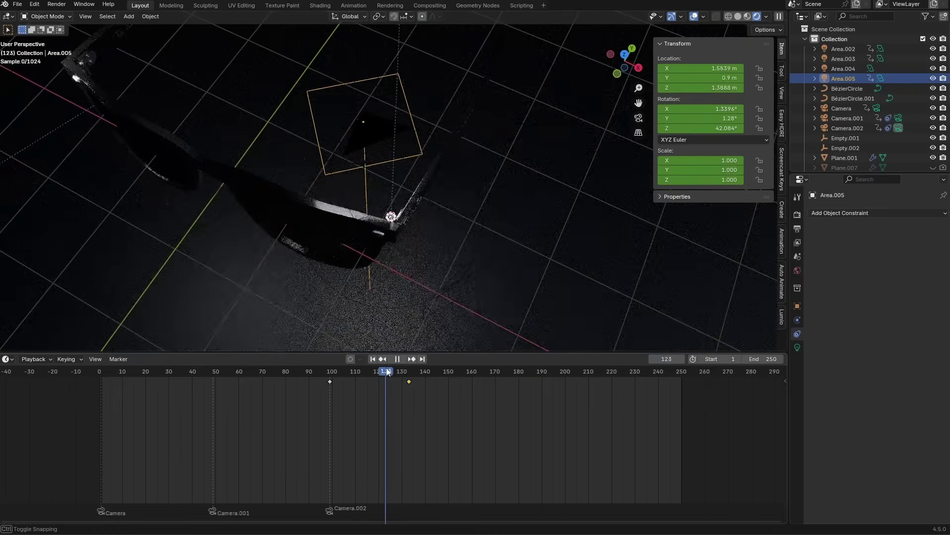
pyautogui.press('KP_0')
pyautogui.press('space')
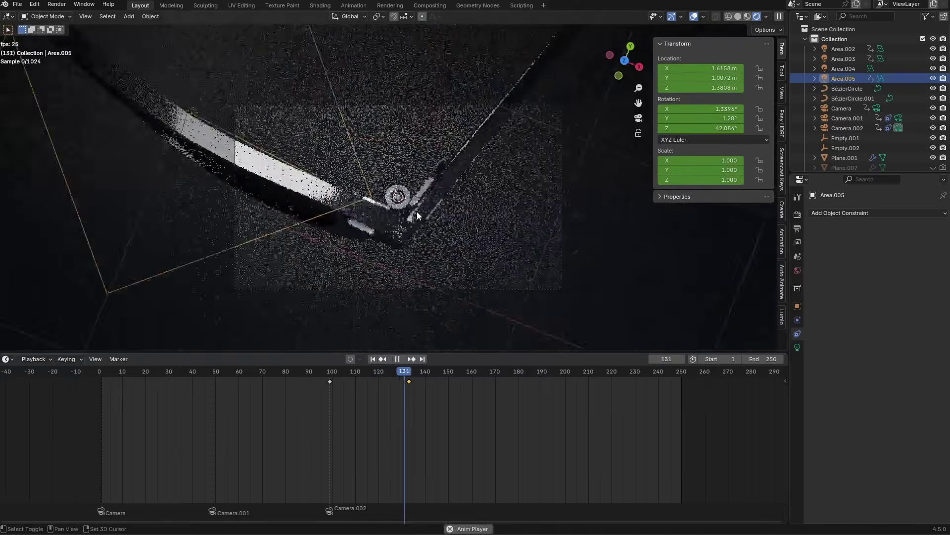
pyautogui.moveTo(388, 372); pyautogui.dragTo(410, 373)
pyautogui.press('space')
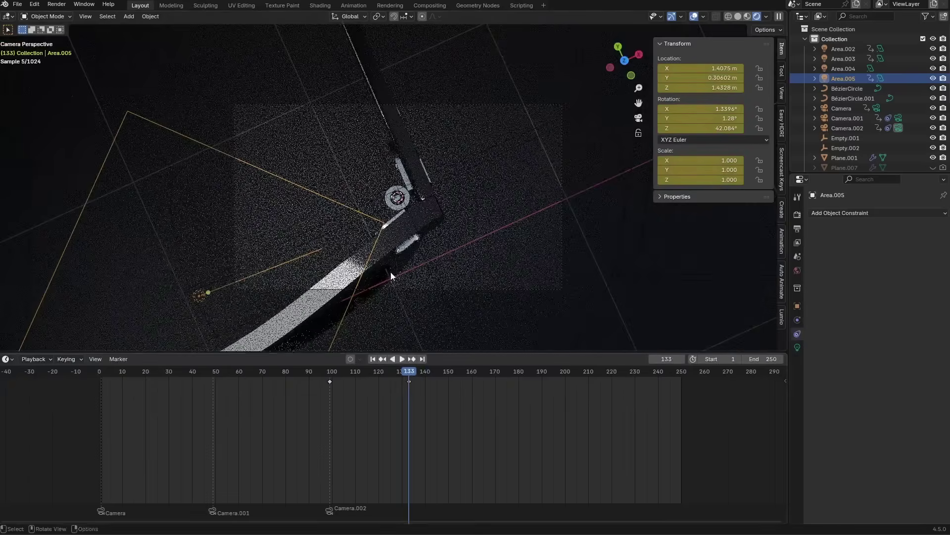
# Shift Area.005 to about X 1.62, Y 0.55, Z 1.44 m on frame 133 and keyframe it there
pyautogui.press('g')
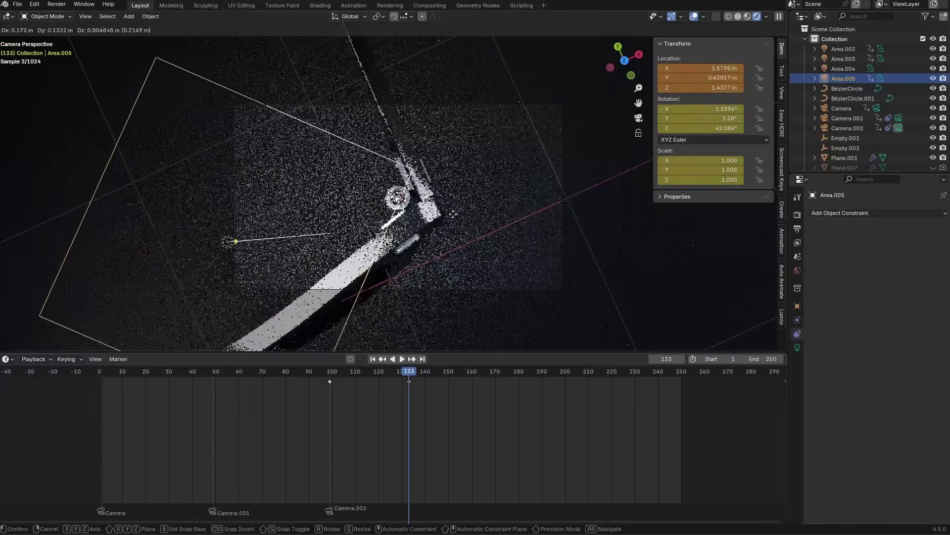
pyautogui.click(465, 218)
pyautogui.press('i')
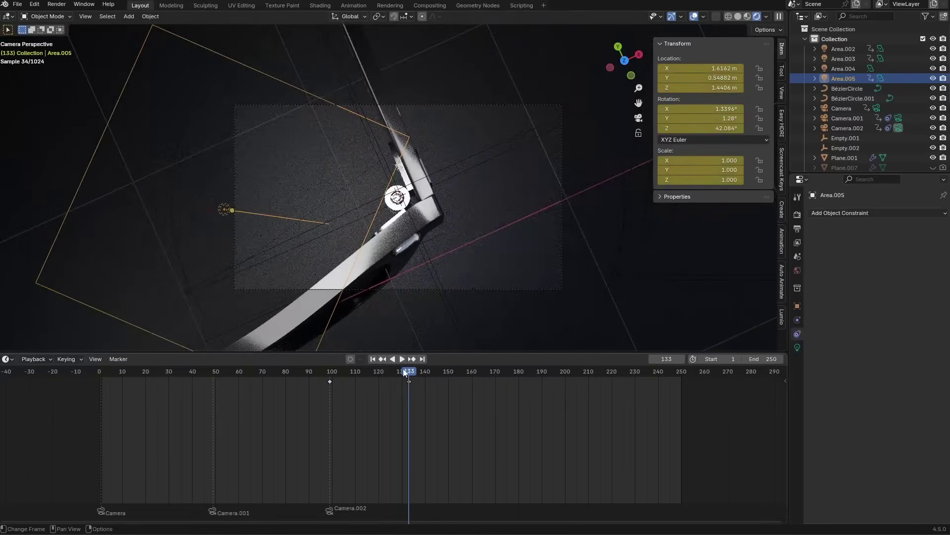
# Hide the viewport overlays, preview the hinge shot from frame 100 and return to frame 133
pyautogui.moveTo(409, 375)
pyautogui.mouseDown()
pyautogui.moveTo(323, 381)
pyautogui.moveTo(332, 380)
pyautogui.mouseUp()
pyautogui.click(694, 17)
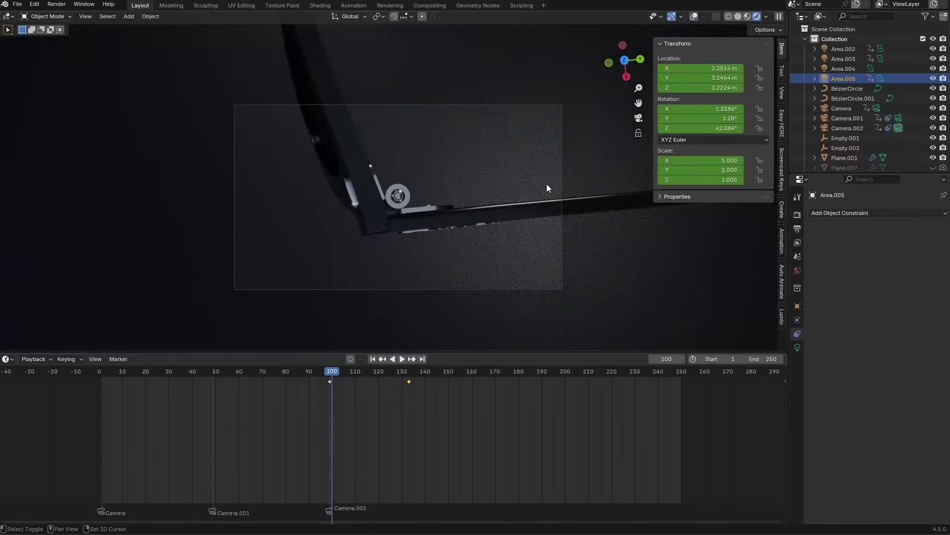
pyautogui.press('space')
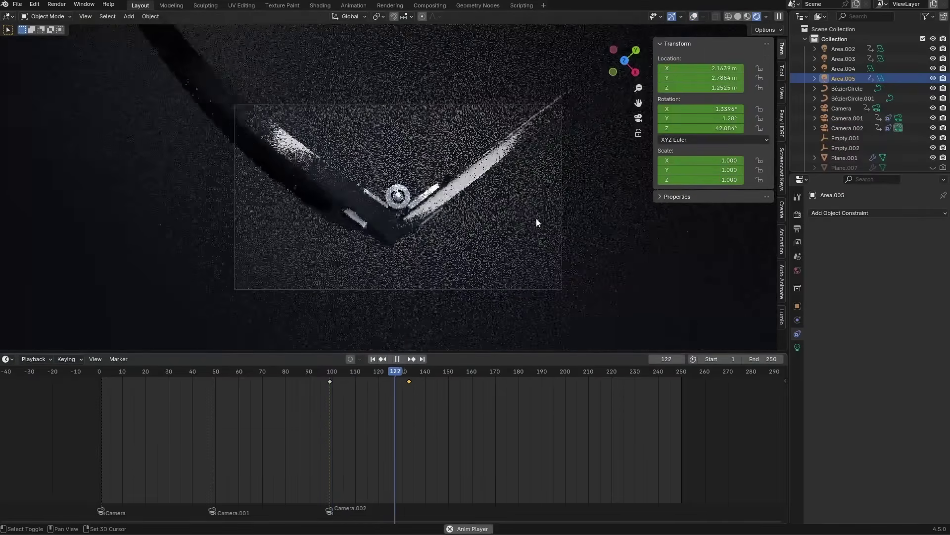
pyautogui.press('space')
pyautogui.click(410, 373)
# View the sunglasses from the front and add a new camera to the scene
pyautogui.moveTo(396, 295); pyautogui.dragTo(503, 197, button='middle')
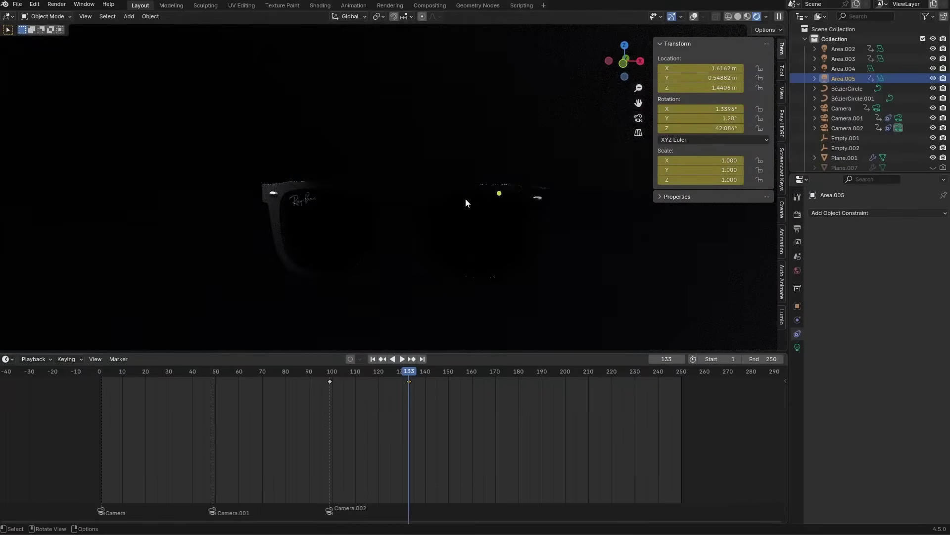
pyautogui.scroll(5, 465, 198)
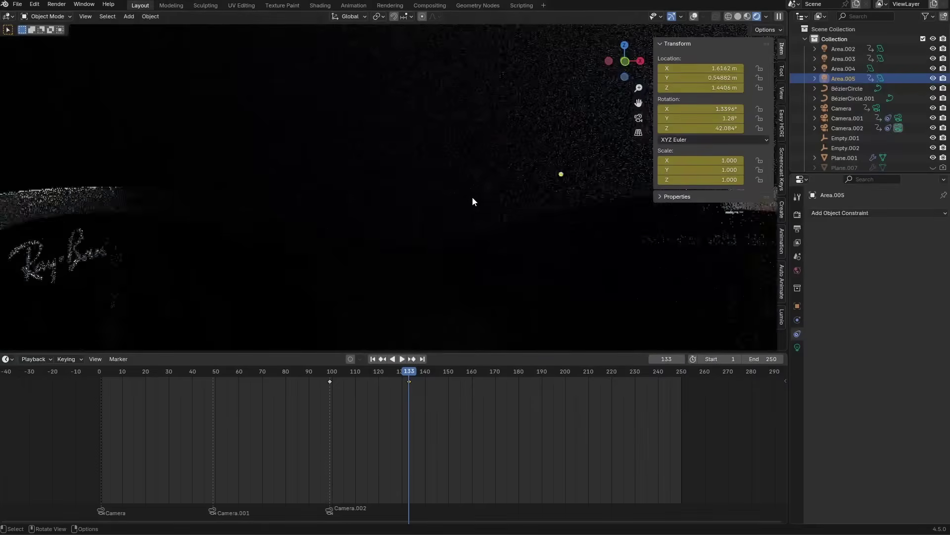
pyautogui.scroll(-5, 472, 197)
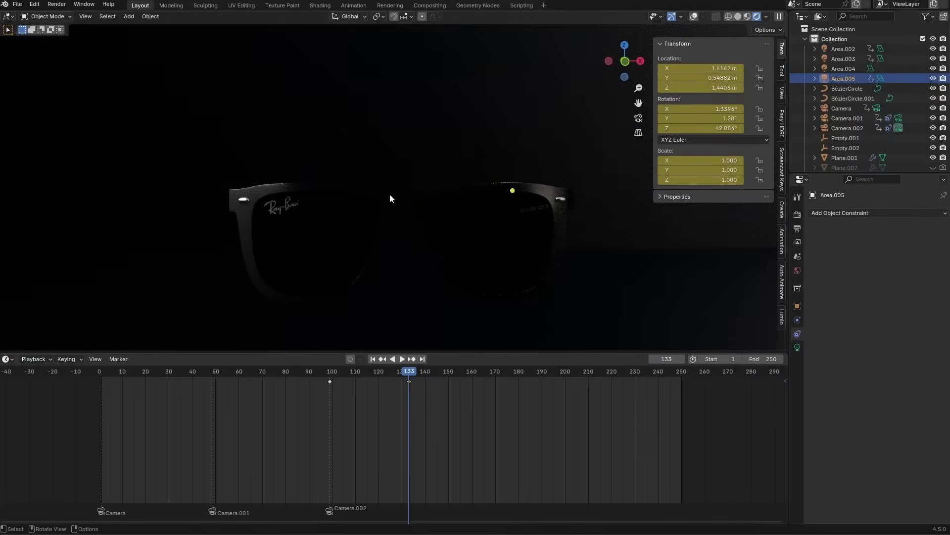
pyautogui.moveTo(430, 205); pyautogui.dragTo(430, 214, button='middle')
pyautogui.hotkey('shift', 'a')
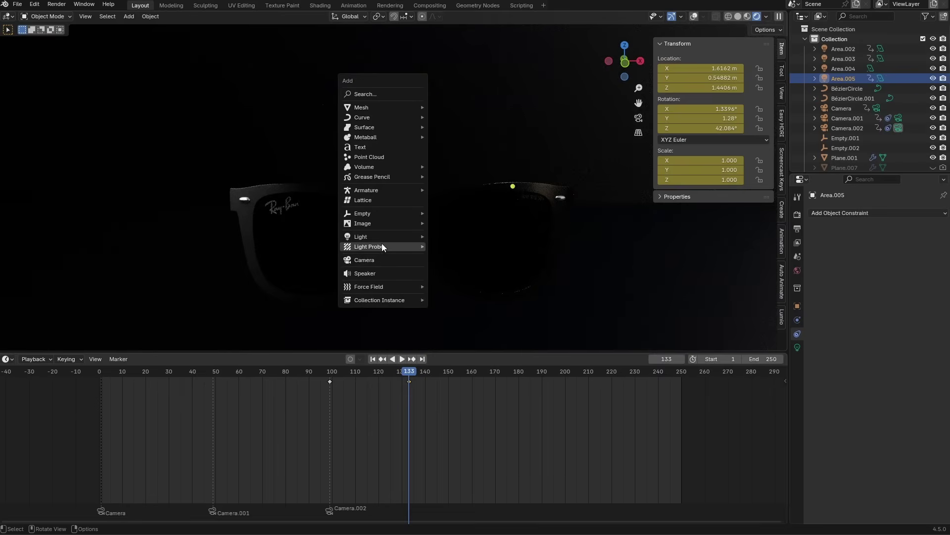
pyautogui.click(379, 260)
# Move the new camera about 45.27 m along its local Z axis and lower it about 2.93 m along global Z
pyautogui.press('g')
pyautogui.press('z')
pyautogui.press('z')
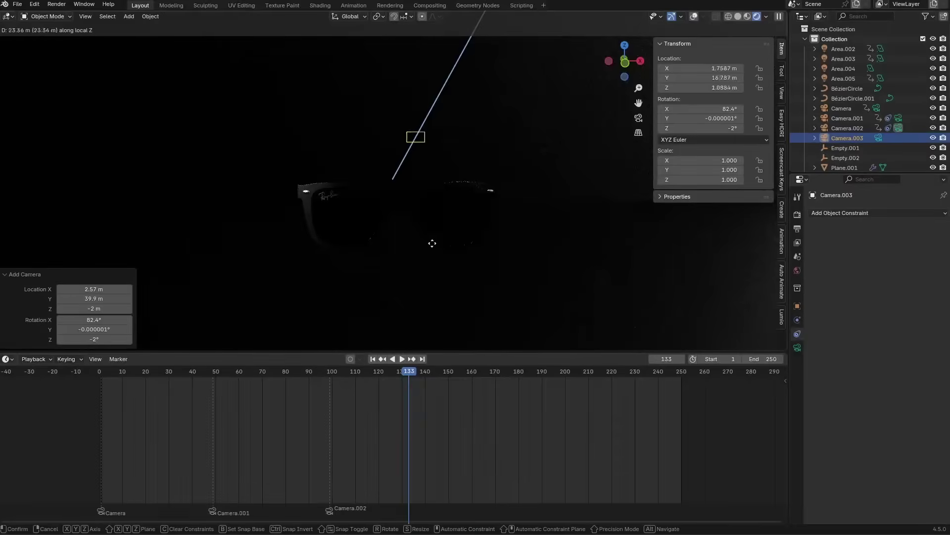
pyautogui.click(443, 249)
pyautogui.press('g')
pyautogui.press('z')
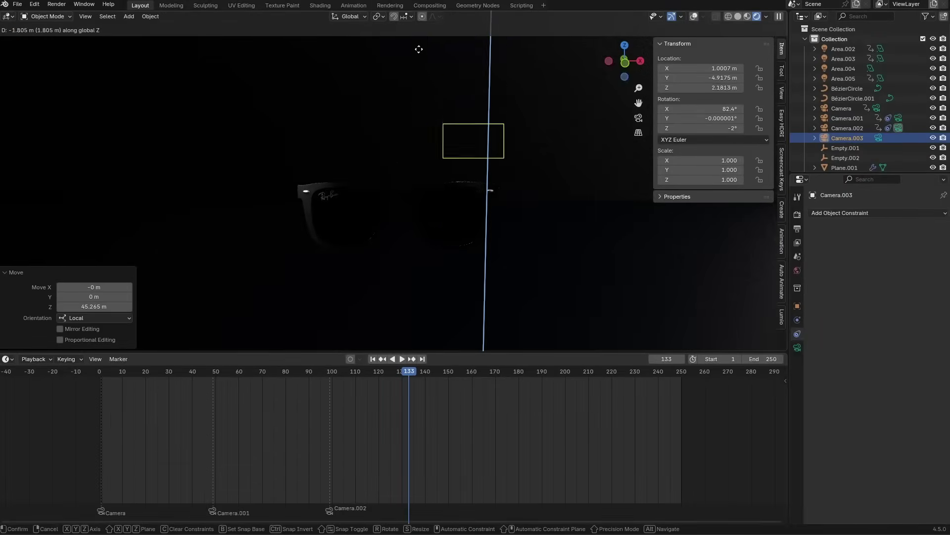
pyautogui.click(435, 179)
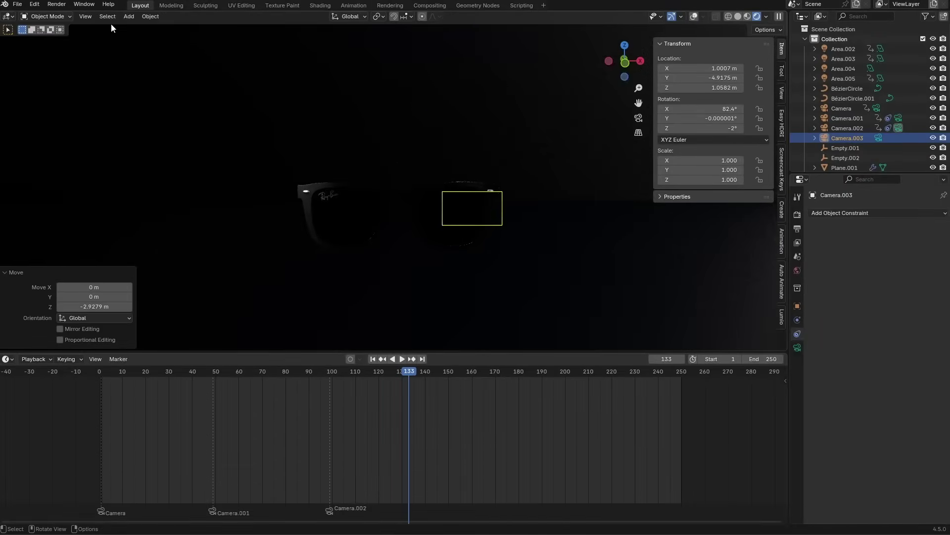
# Make Camera.003 the active scene camera and pull it back about 3.07 m along its local Z axis
pyautogui.click(85, 16)
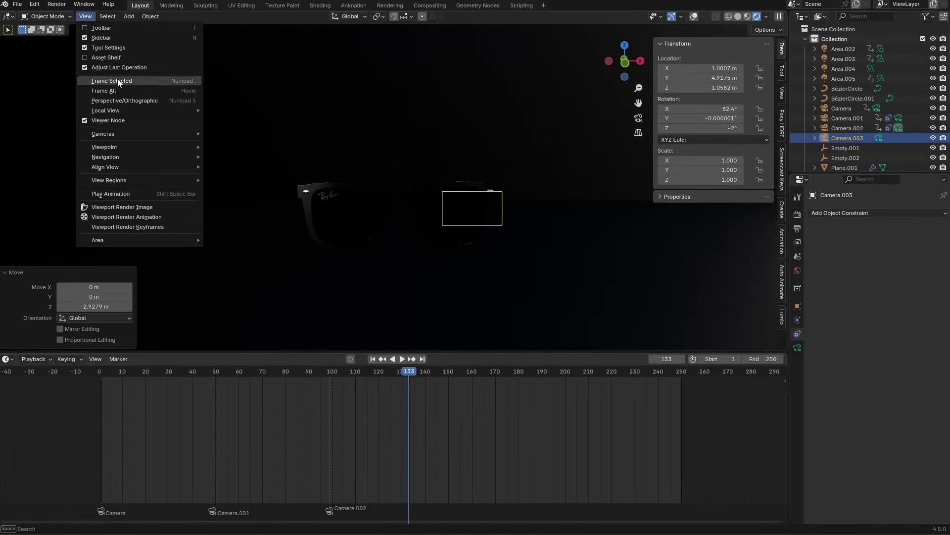
pyautogui.moveTo(127, 135)
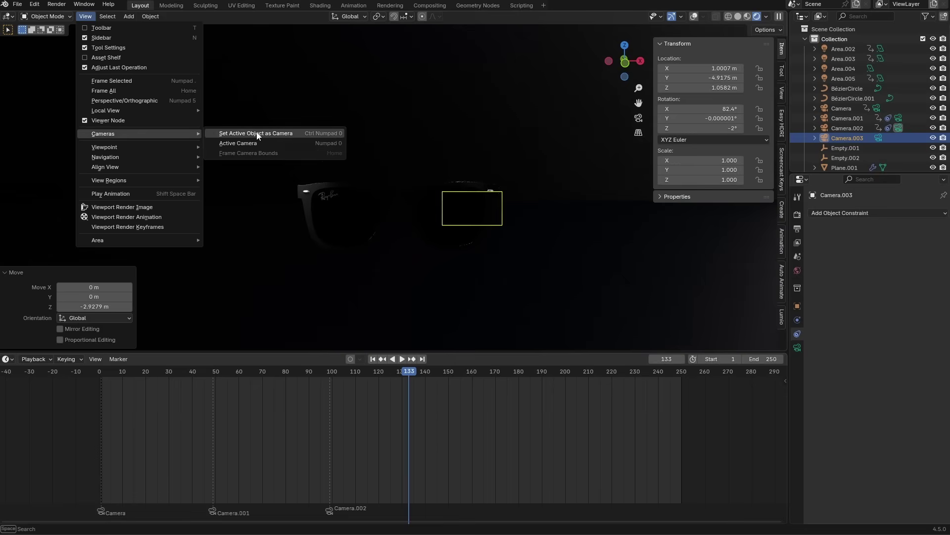
pyautogui.click(237, 129)
pyautogui.press('g')
pyautogui.press('z')
pyautogui.press('z')
pyautogui.click(418, 224)
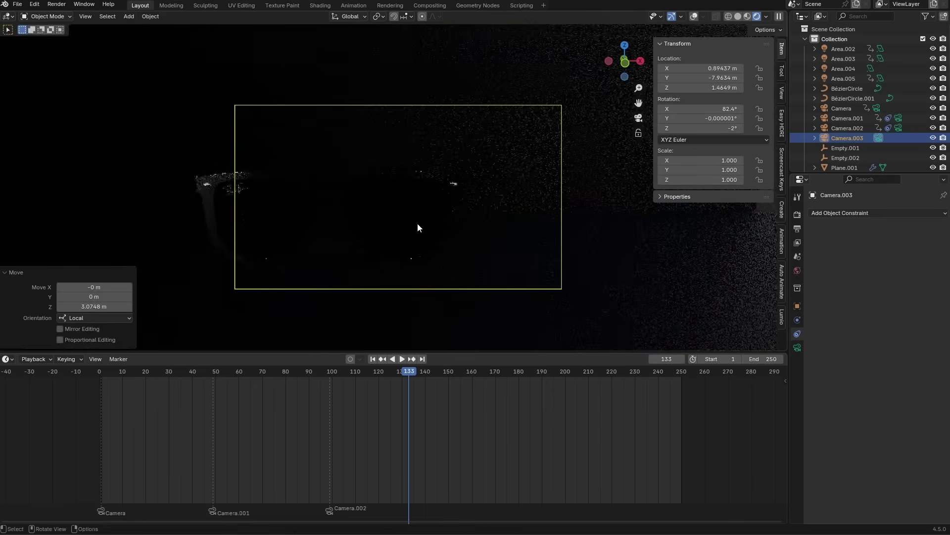
pyautogui.press('g')
pyautogui.rightClick(346, 231)
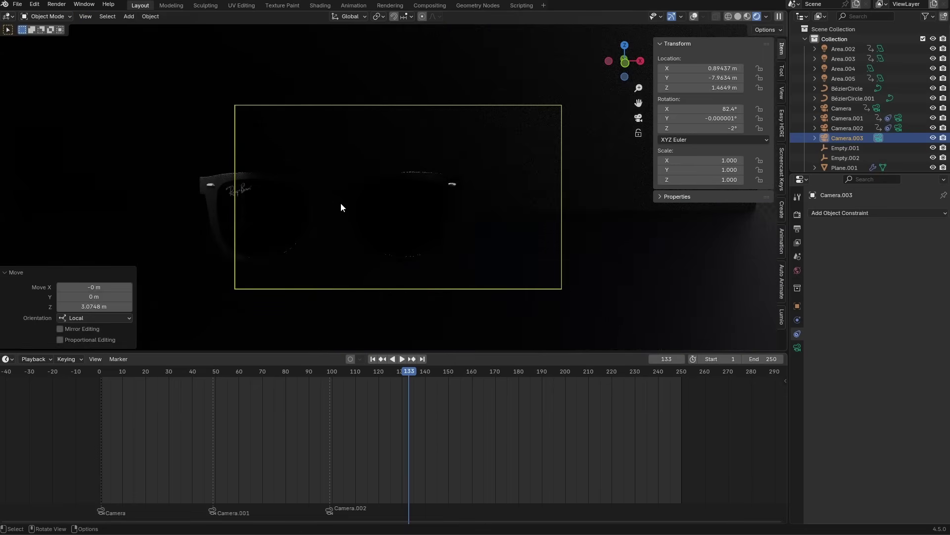
# Align Camera.003 to the front view, move it in about 4.38 m and lower it about 0.53 m to centre the glasses
pyautogui.press('KP_1')
pyautogui.press('ctrl+alt+KP_0')
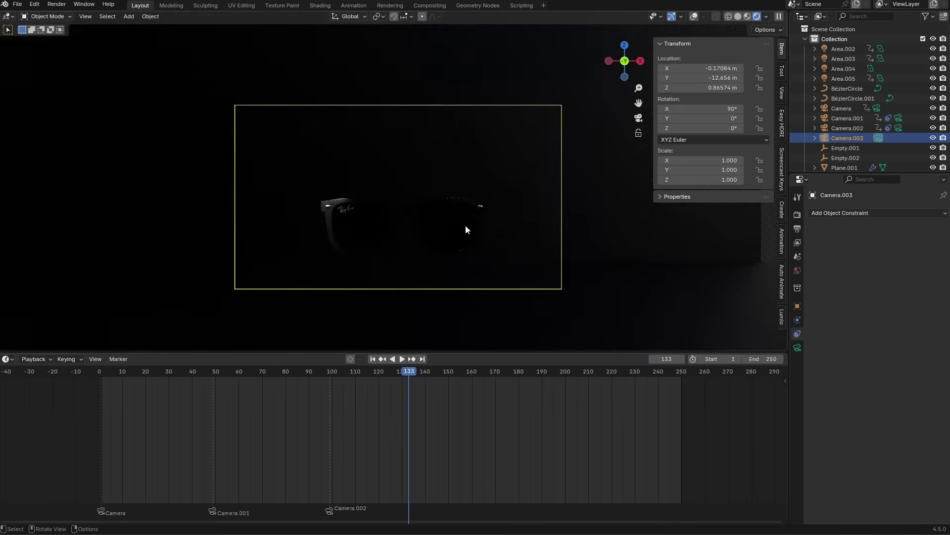
pyautogui.press('g')
pyautogui.press('z')
pyautogui.press('z')
pyautogui.click(475, 146)
pyautogui.press('g')
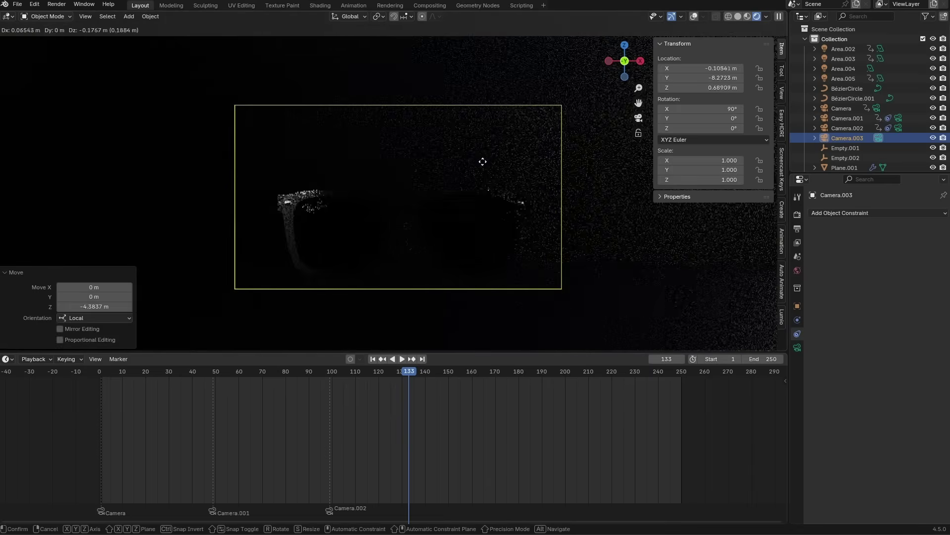
pyautogui.click(487, 187)
# Set Camera.003's focal length to 90 mm and adjust its distance along local Z to about Y -8.38 m for a close front framing
pyautogui.click(798, 348)
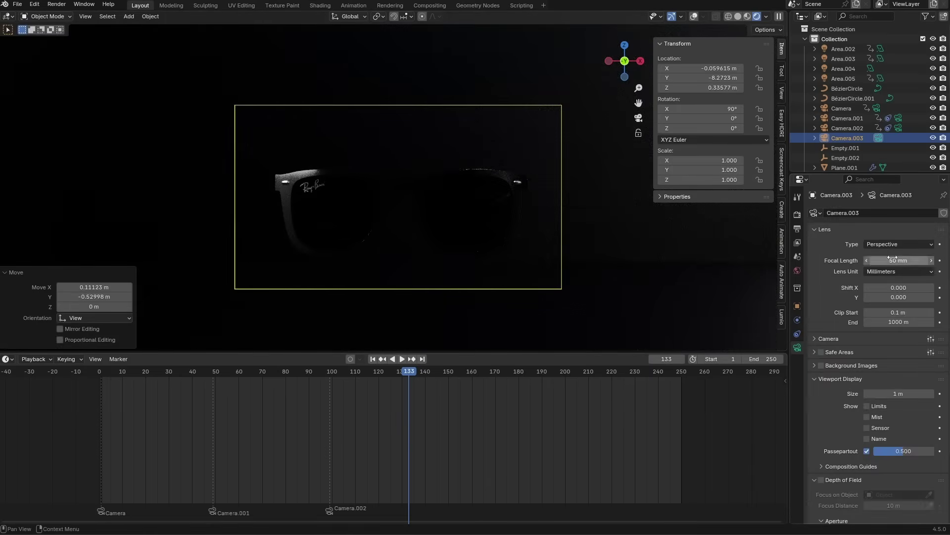
pyautogui.moveTo(892, 258); pyautogui.dragTo(925, 258)
pyautogui.press('g')
pyautogui.press('z')
pyautogui.press('z')
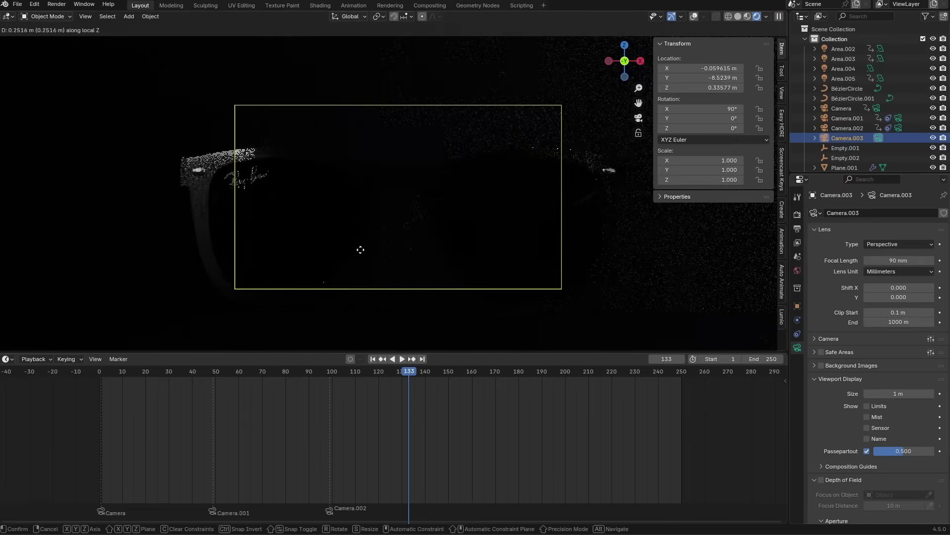
pyautogui.click(424, 211)
pyautogui.press('g')
pyautogui.press('z')
pyautogui.press('z')
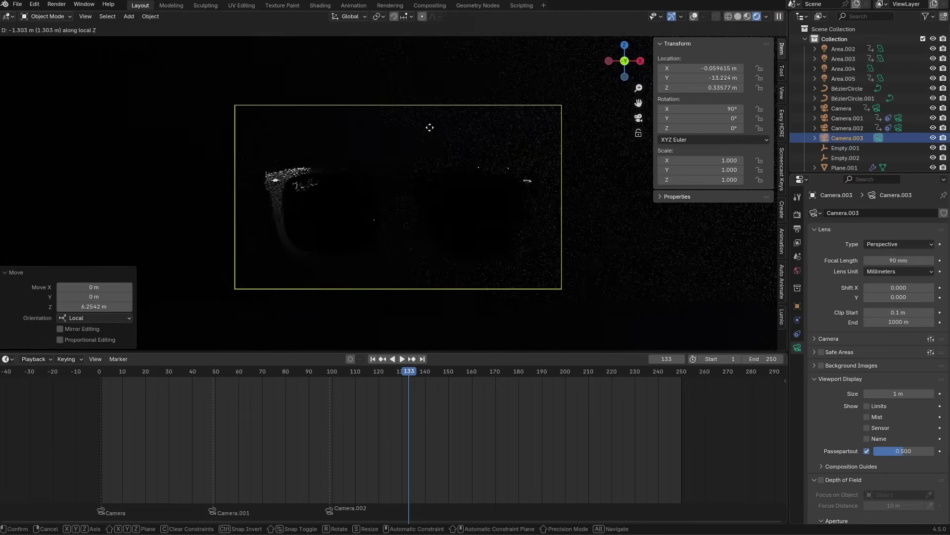
pyautogui.click(435, 292)
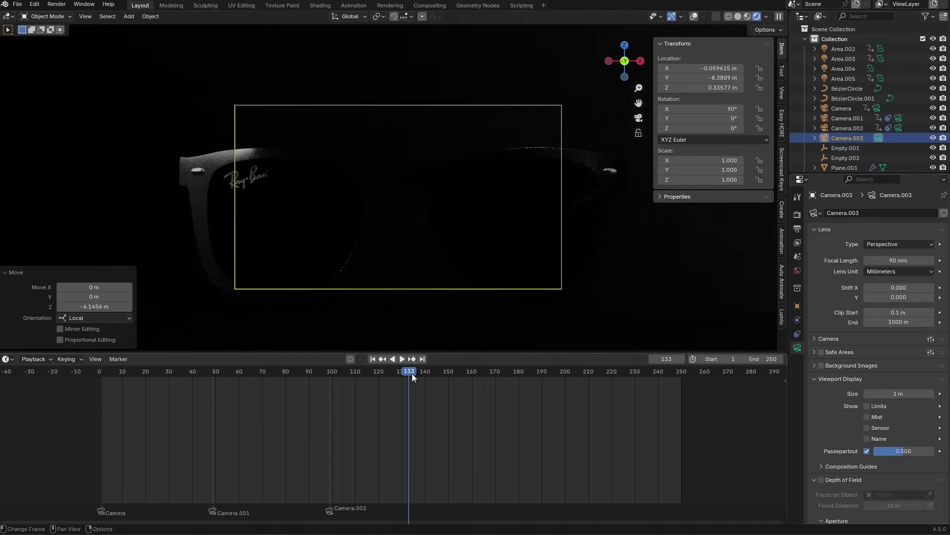
# Bind Camera.003 to a timeline marker on frame 132
pyautogui.moveTo(413, 374); pyautogui.dragTo(407, 378)
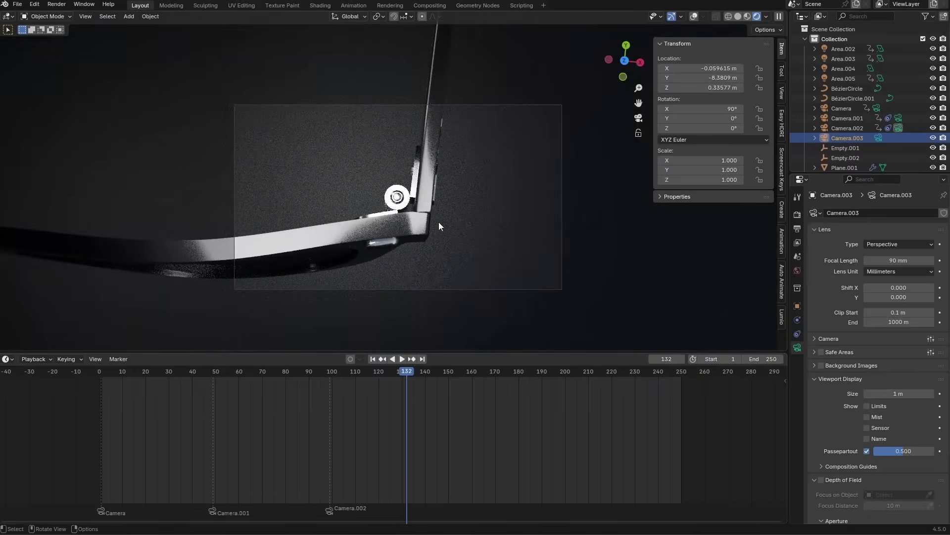
pyautogui.hotkey('ctrl', 'b')
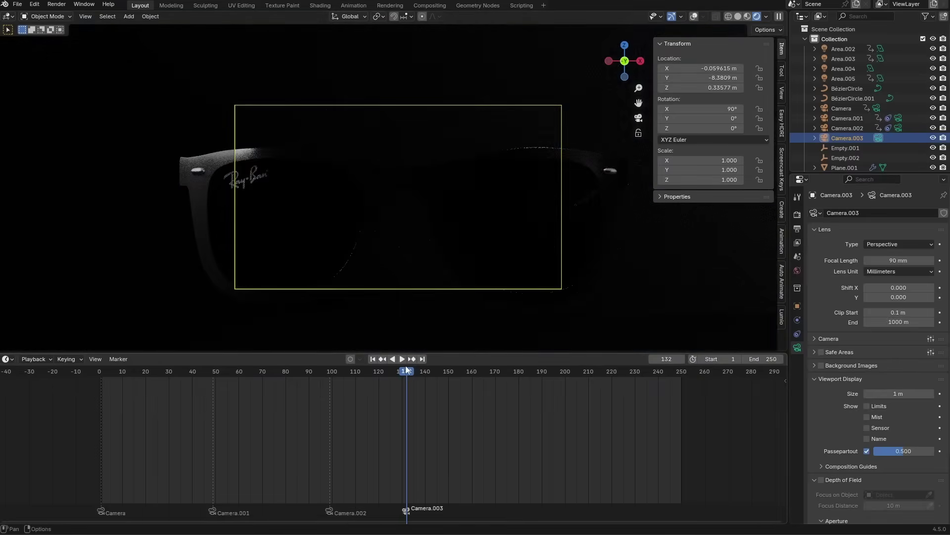
# At frame 190, pull Camera.003 back about 8.41 m along its local Z axis and insert a transform keyframe
pyautogui.moveTo(406, 372); pyautogui.dragTo(423, 377)
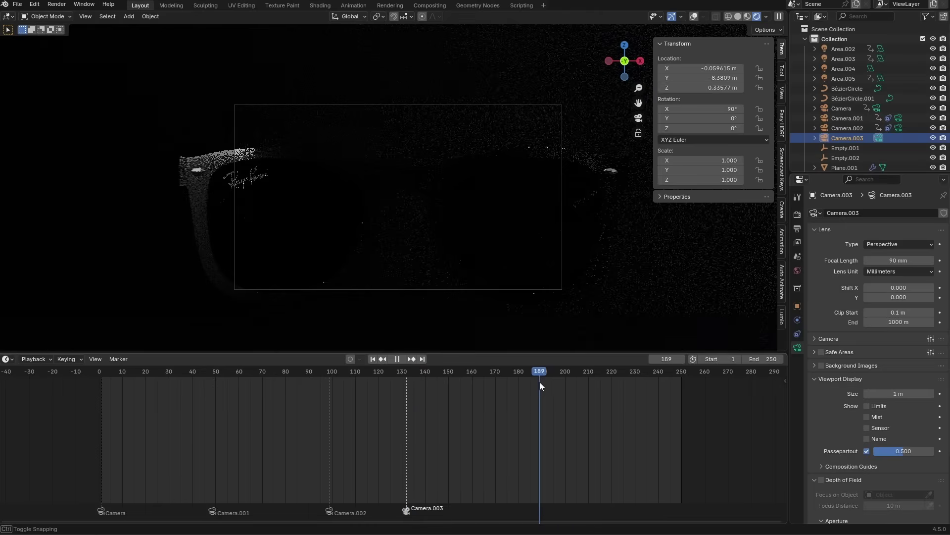
pyautogui.moveTo(539, 381); pyautogui.dragTo(542, 382)
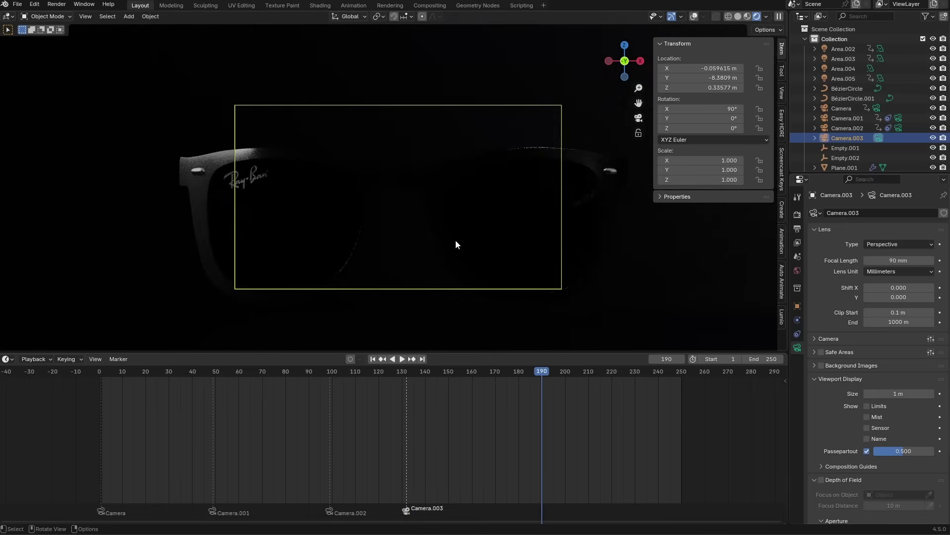
pyautogui.press('g')
pyautogui.press('z')
pyautogui.press('z')
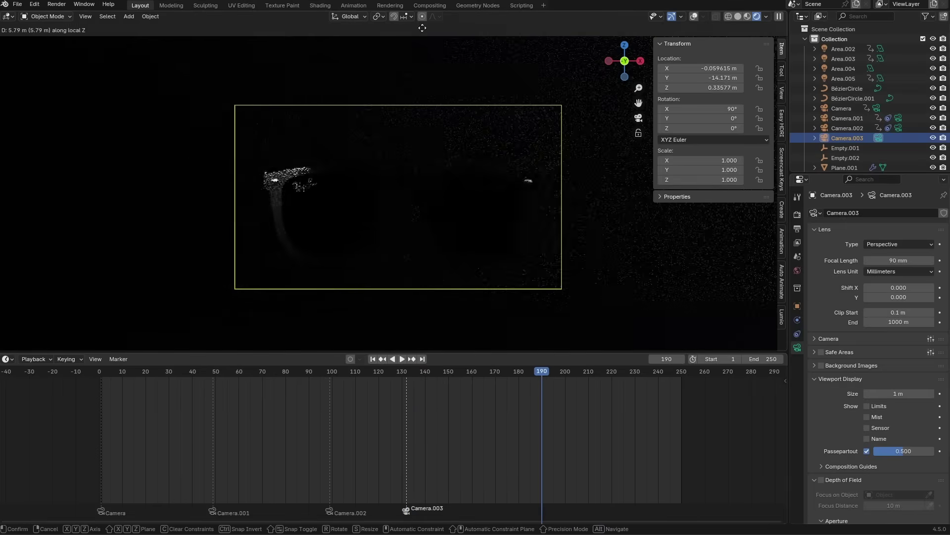
pyautogui.click(426, 64)
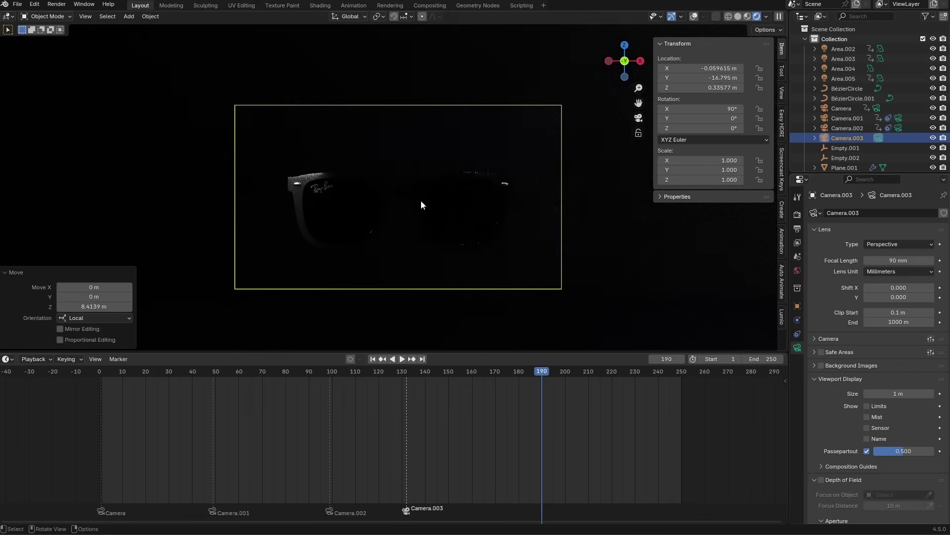
pyautogui.press('i')
# At frame 132, move Camera.003 in along local Z to about Y -9.4 m, keyframe it and play back the move
pyautogui.moveTo(532, 371); pyautogui.dragTo(518, 374)
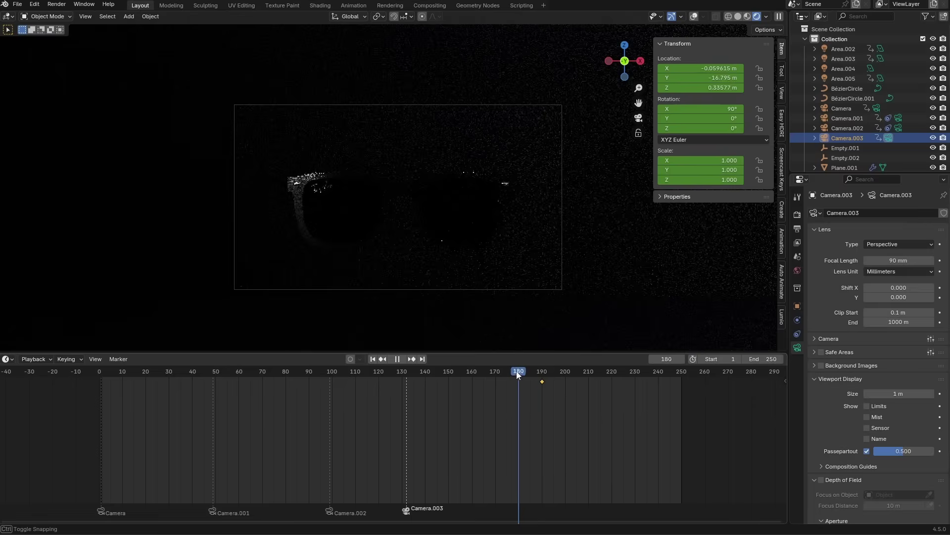
pyautogui.moveTo(410, 376); pyautogui.dragTo(405, 378)
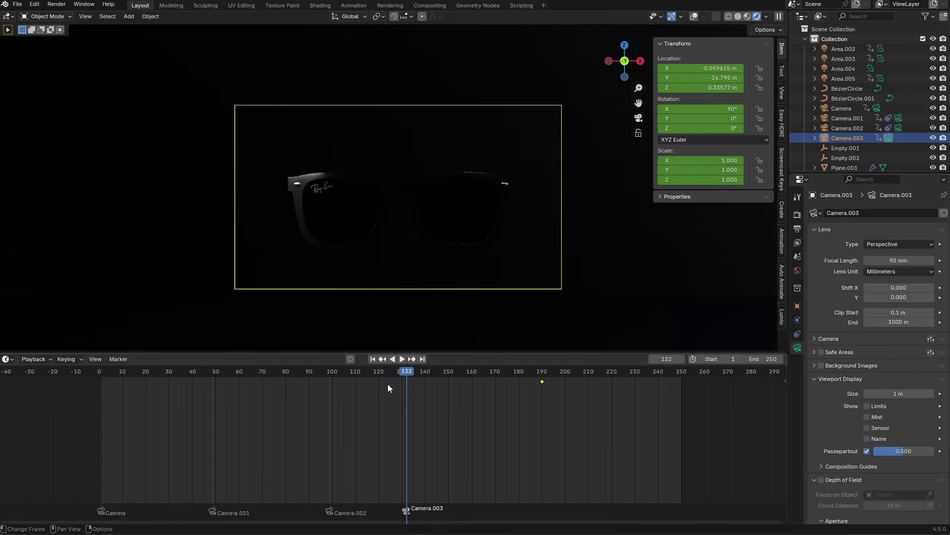
pyautogui.press('g')
pyautogui.press('z')
pyautogui.press('z')
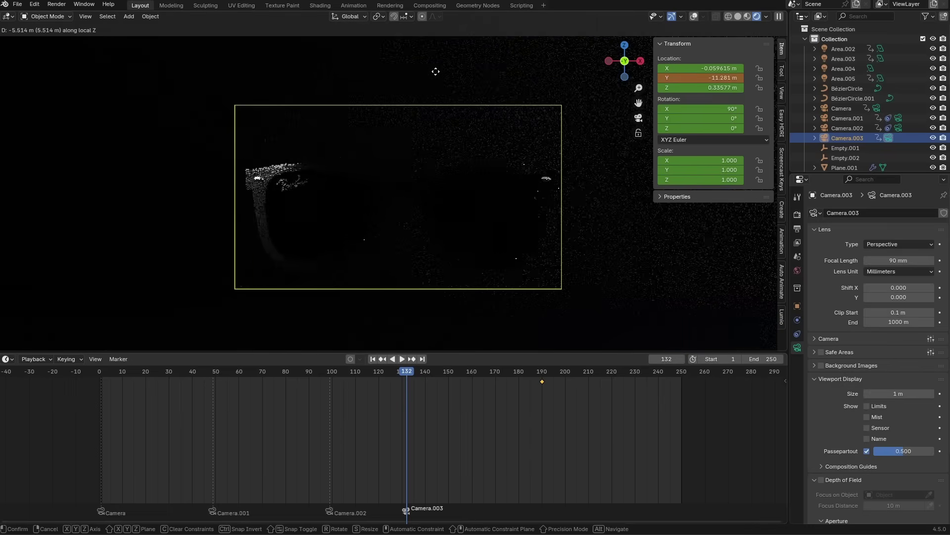
pyautogui.click(435, 135)
pyautogui.press('i')
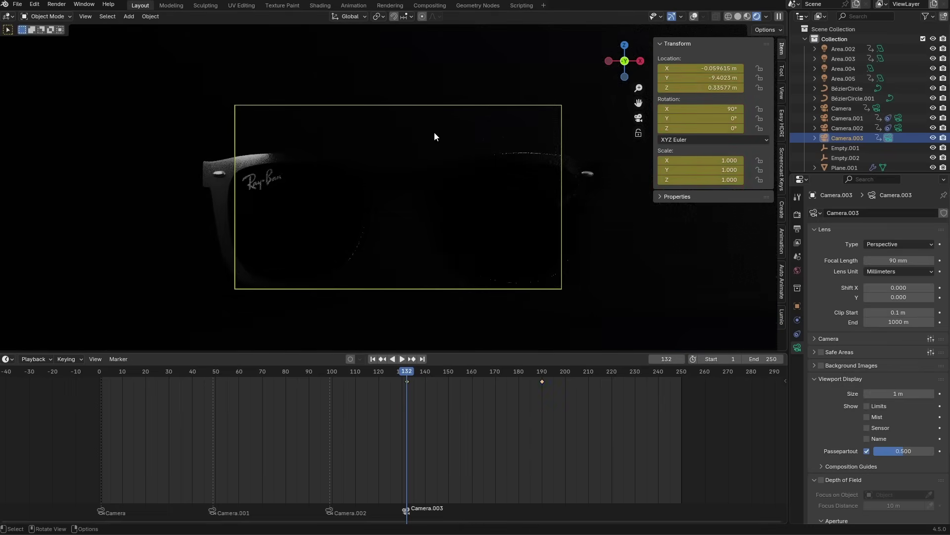
pyautogui.press('space')
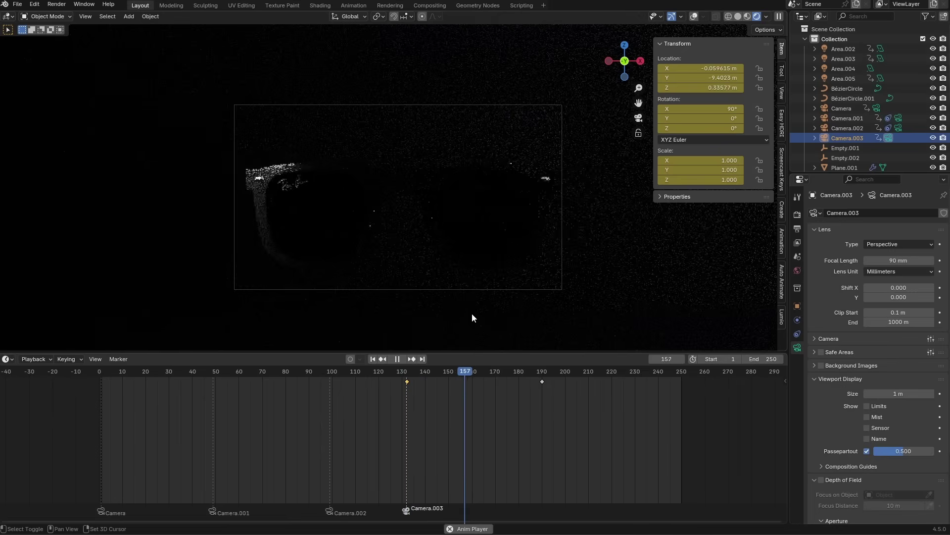
pyautogui.press('space')
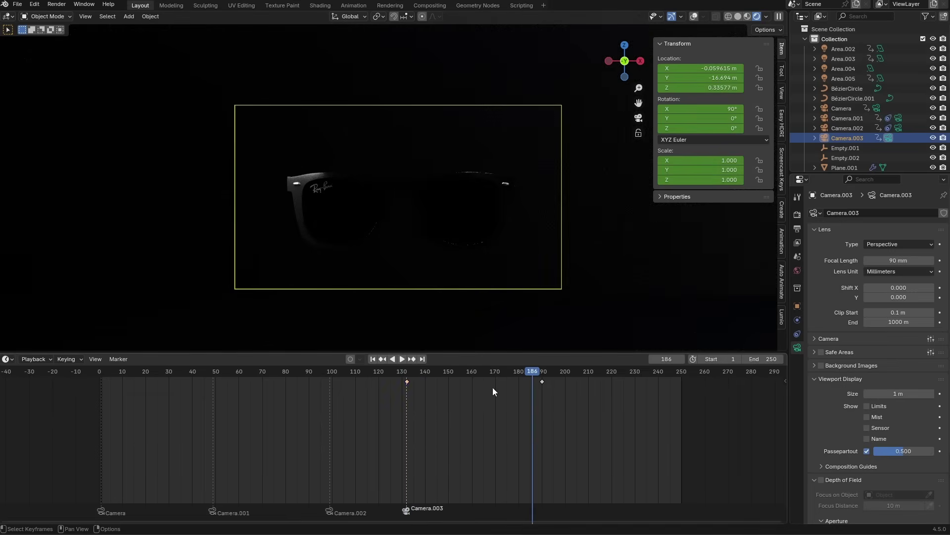
# Switch the timeline to the Graph Editor and expand Camera.003's transform channels to pick the Y Location curve
pyautogui.hotkey('ctrl', 'Tab')
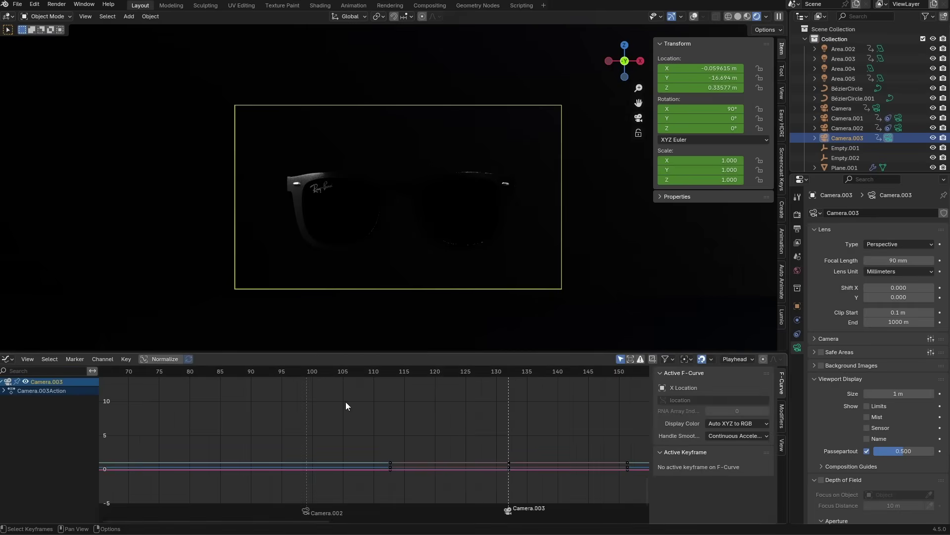
pyautogui.click(34, 402)
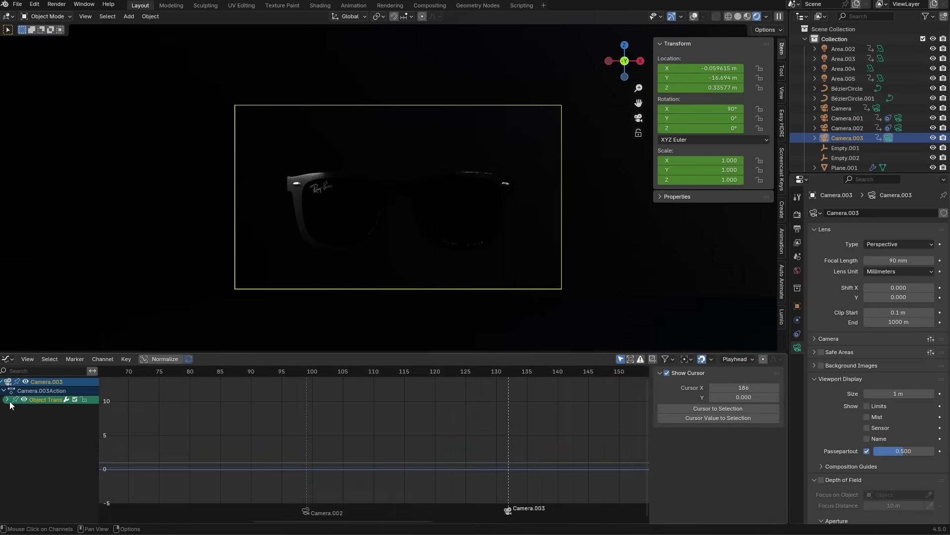
pyautogui.click(7, 399)
pyautogui.click(41, 420)
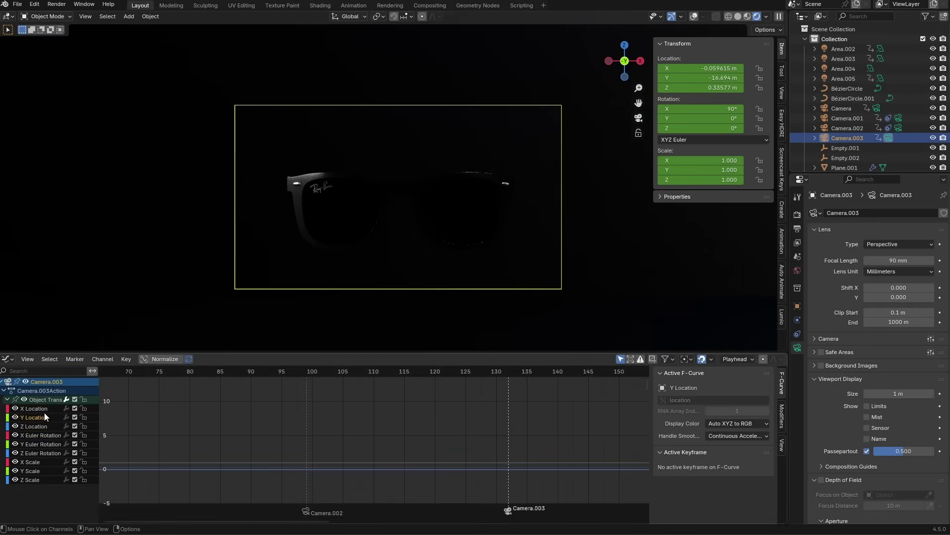
pyautogui.press('g')
pyautogui.press('y')
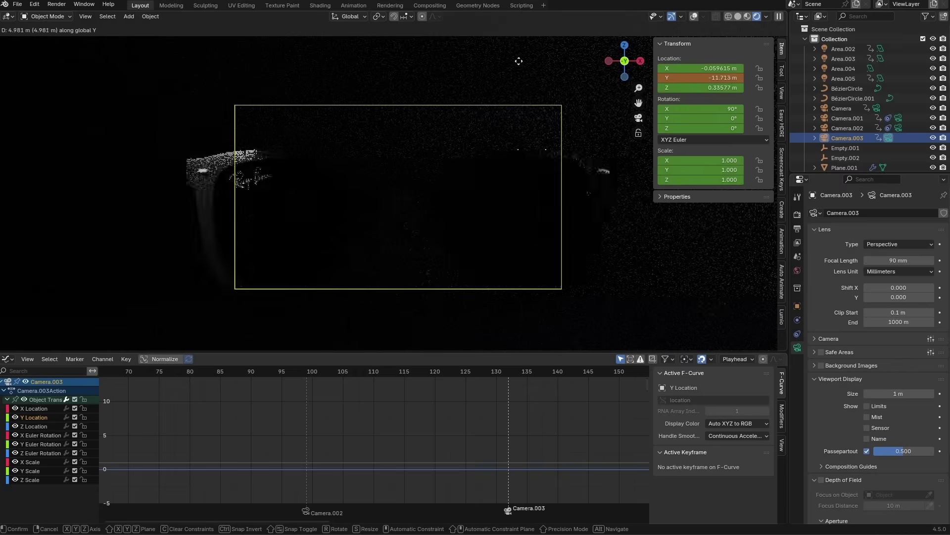
pyautogui.click(264, 341)
# Normalize the F-curves, fit them in view and select Camera.003's Y Location curve
pyautogui.press('a')
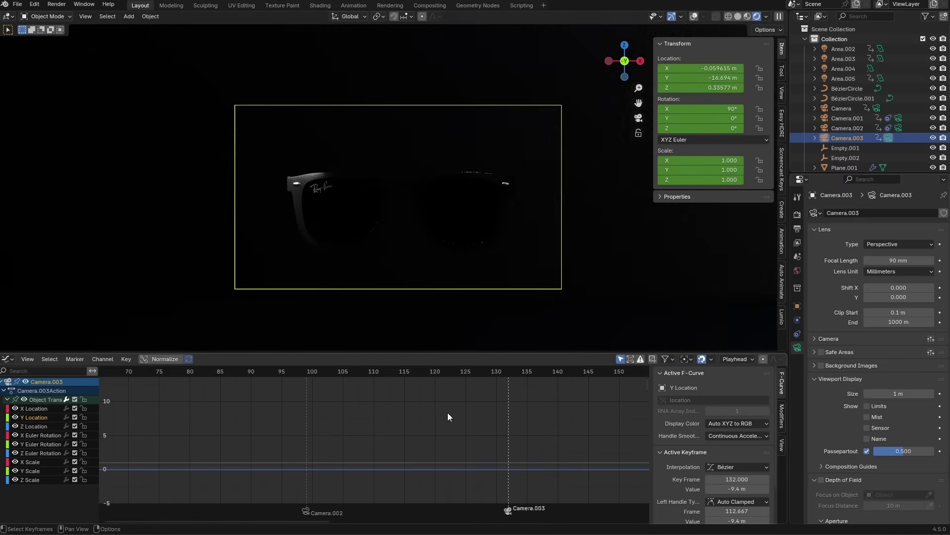
pyautogui.press('KP_Decimal')
pyautogui.scroll(-3, 450, 413)
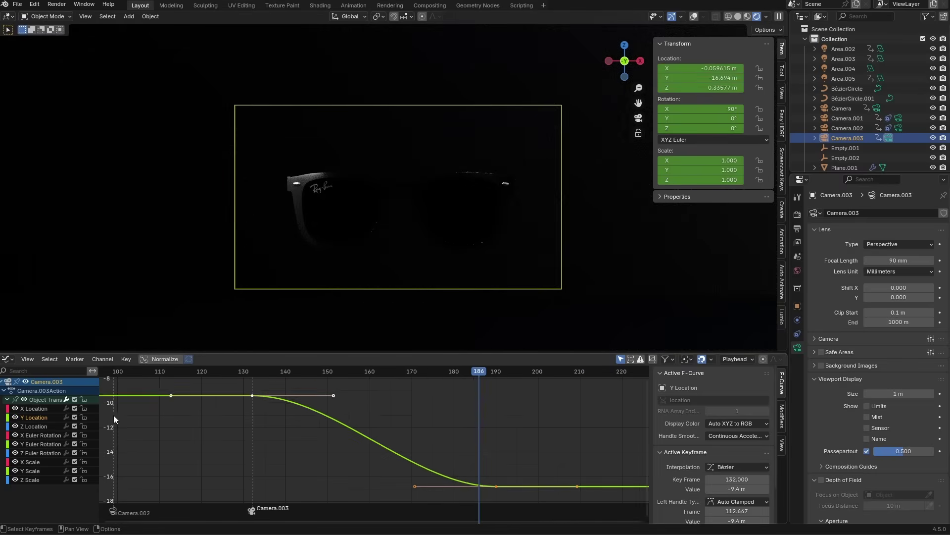
pyautogui.click(174, 358)
pyautogui.press('Home')
pyautogui.click(46, 417)
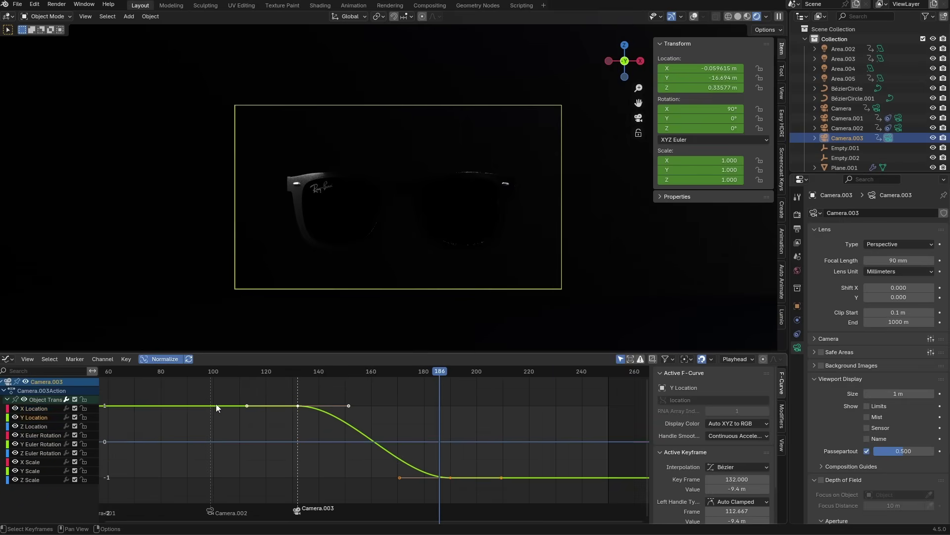
# Pull the outgoing handle of the Y Location keyframe at frame 132 by -17 frames and about -1.73 for a fast start and slow ease-out
pyautogui.scroll(4, 216, 404)
pyautogui.moveTo(263, 403); pyautogui.dragTo(298, 412, button='middle')
pyautogui.scroll(-3, 314, 413)
pyautogui.moveTo(400, 395); pyautogui.dragTo(353, 427)
pyautogui.press('g')
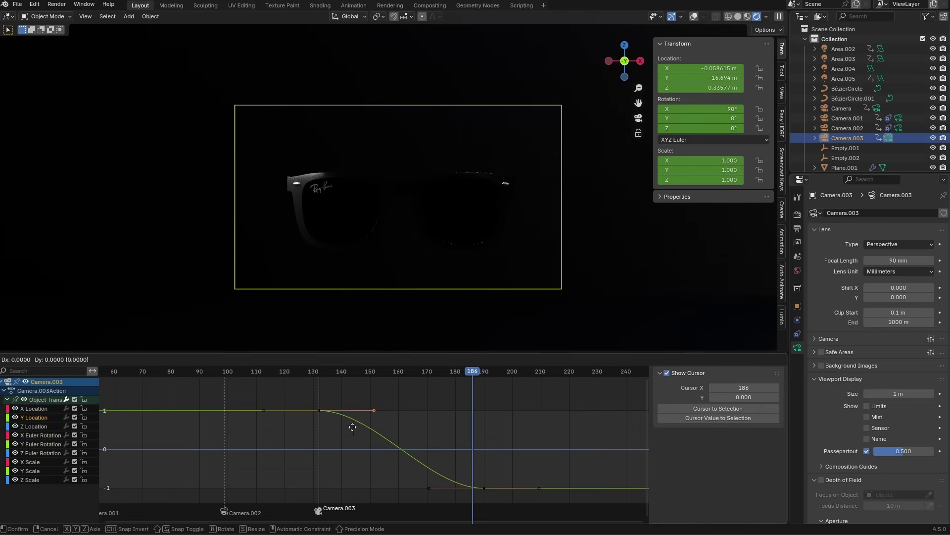
pyautogui.click(304, 493)
# Play the pull-back from frame 132 and save the file
pyautogui.click(319, 372)
pyautogui.press('space')
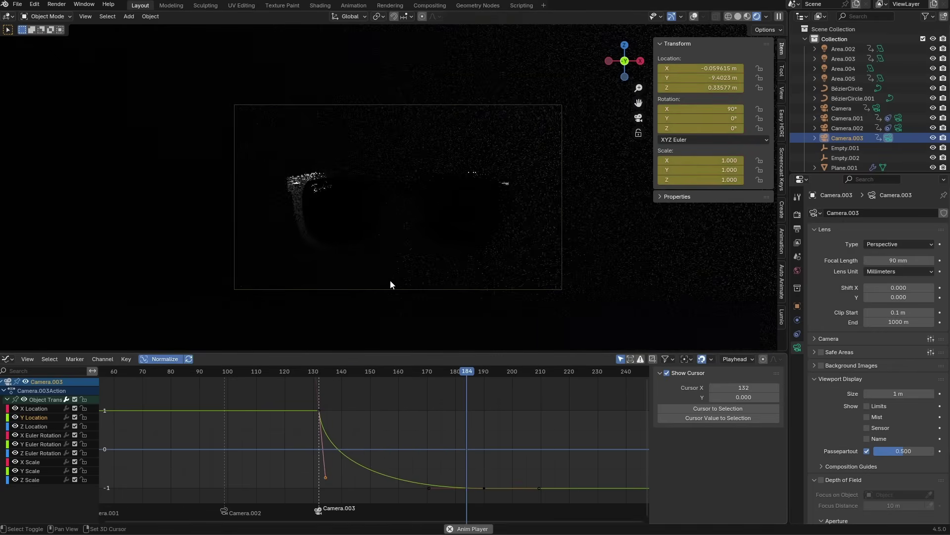
pyautogui.press('space')
pyautogui.hotkey('ctrl', 's')
# Add an area light to the scene and raise it about 3.94 m
pyautogui.scroll(1, 449, 251)
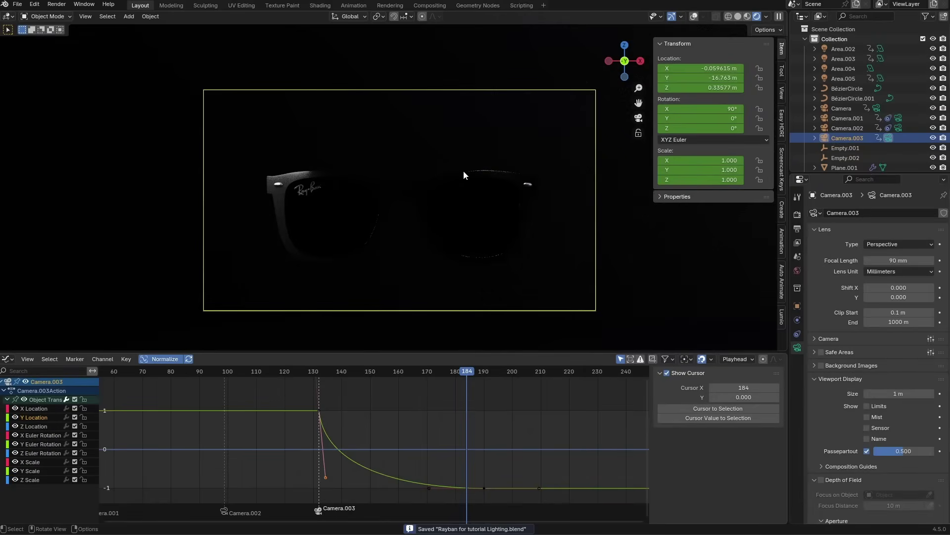
pyautogui.moveTo(463, 170); pyautogui.dragTo(415, 189, button='middle')
pyautogui.hotkey('shift', 'a')
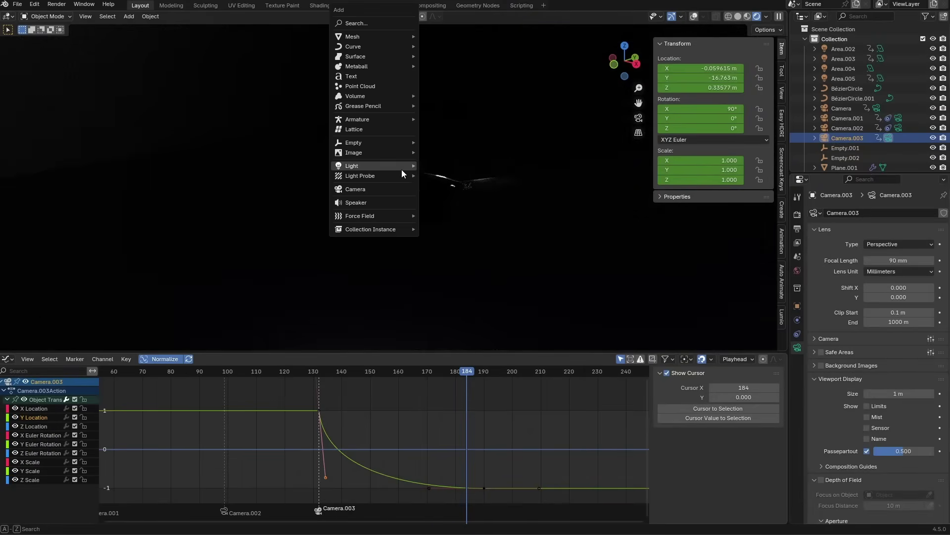
pyautogui.moveTo(374, 165)
pyautogui.click(469, 200)
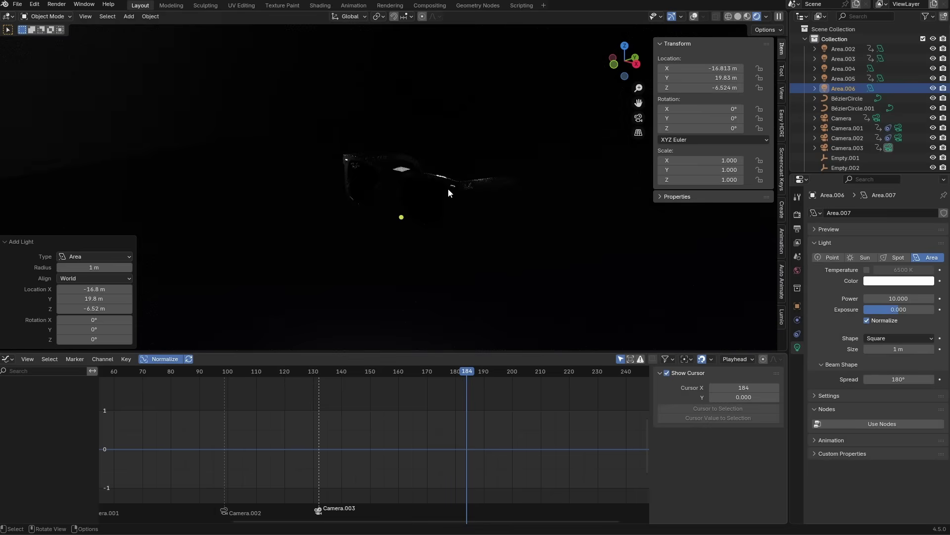
pyautogui.press('g')
pyautogui.click(484, 186)
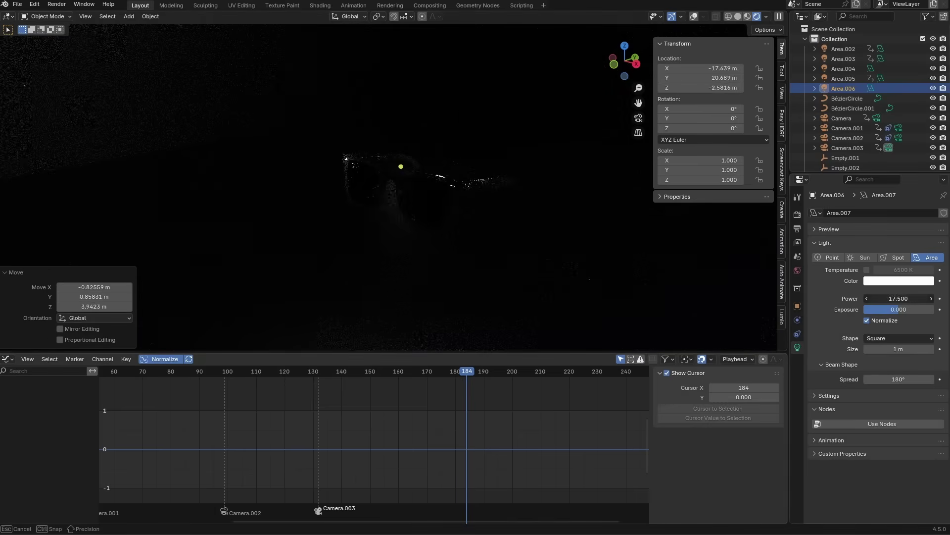
# Set the area light's power to 320.4 with exposure 5.517 and place it above the glasses, tilted about -32.9° around X
pyautogui.moveTo(899, 299); pyautogui.dragTo(926, 298)
pyautogui.moveTo(556, 187); pyautogui.dragTo(477, 210, button='middle')
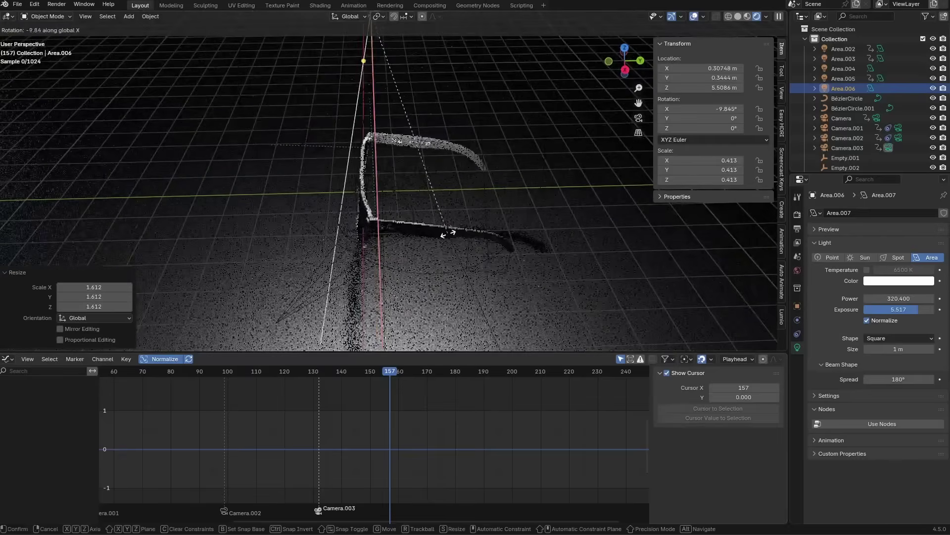
pyautogui.click(372, 221)
pyautogui.press('g')
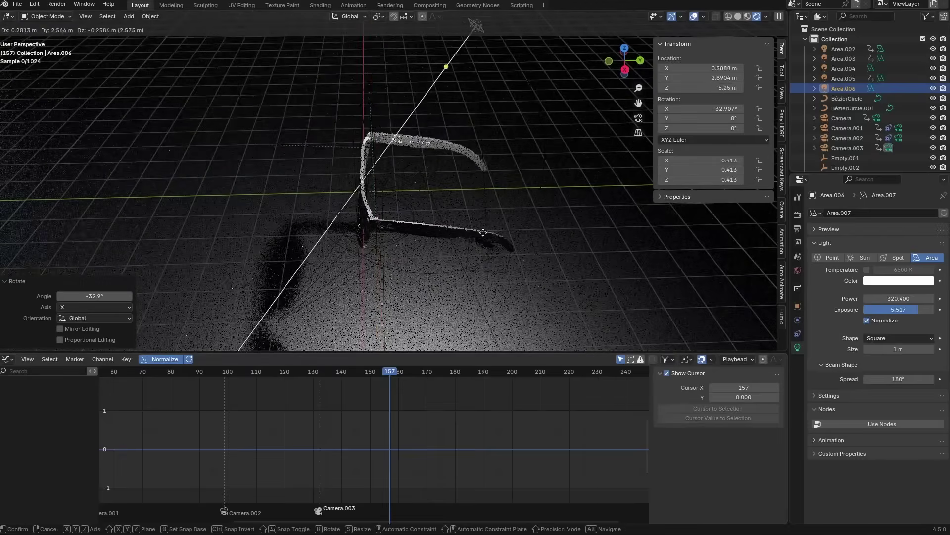
pyautogui.click(511, 237)
# From the camera view, enlarge the area light to scale 5.129 and reposition it above the glasses at about Z 5.16 m
pyautogui.press('KP_0')
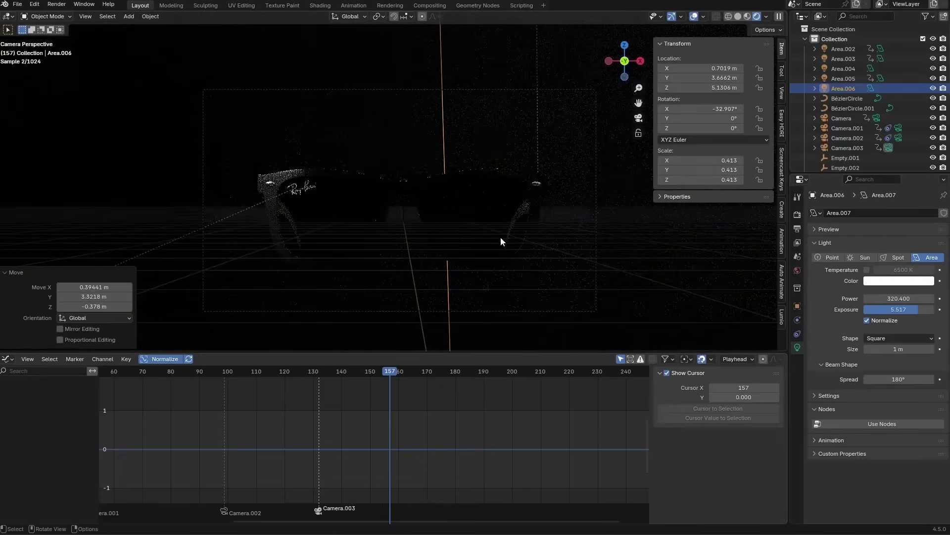
pyautogui.press('g')
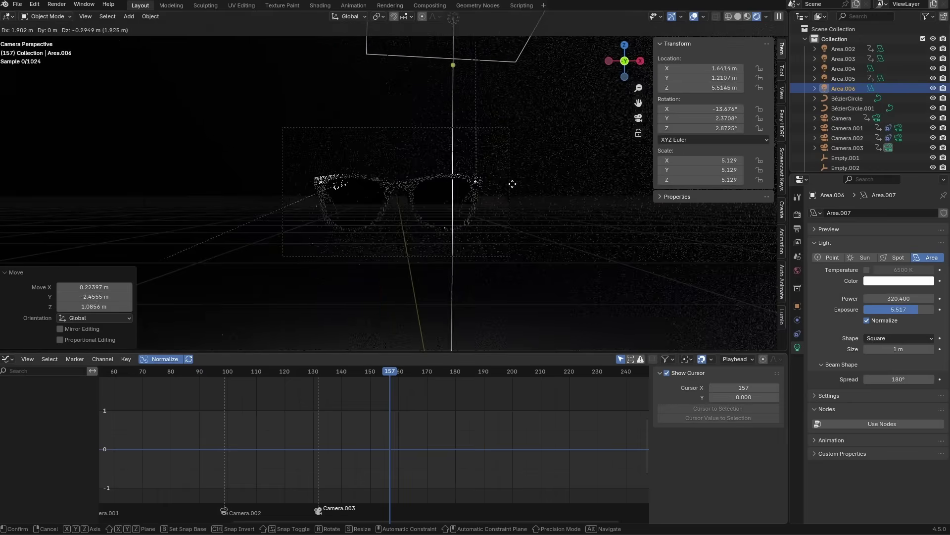
pyautogui.click(410, 196)
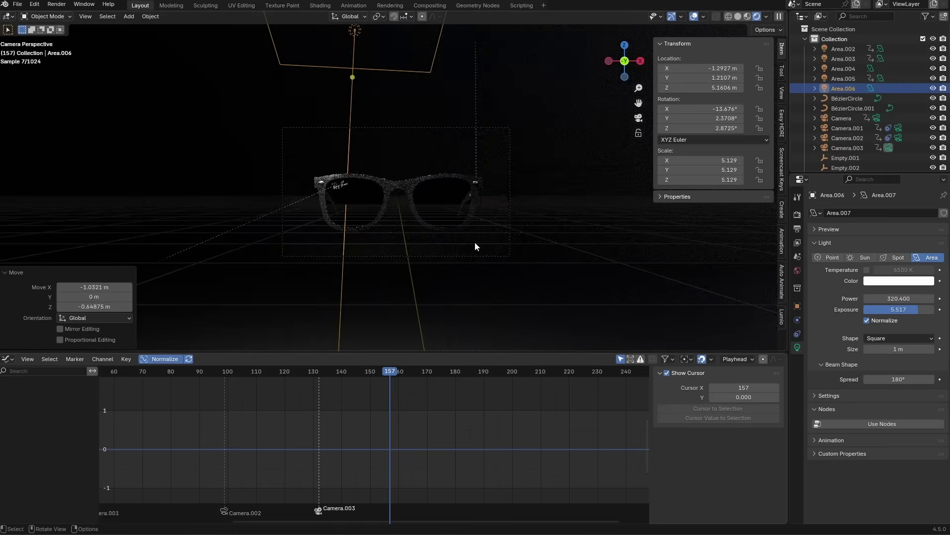
# Aim the area light interactively at the frame from the logo side, at about X -5.56, Y 0.86, Z 2.77 m, and hide the overlays
pyautogui.scroll(2, 368, 198)
pyautogui.hotkey('shift', 't')
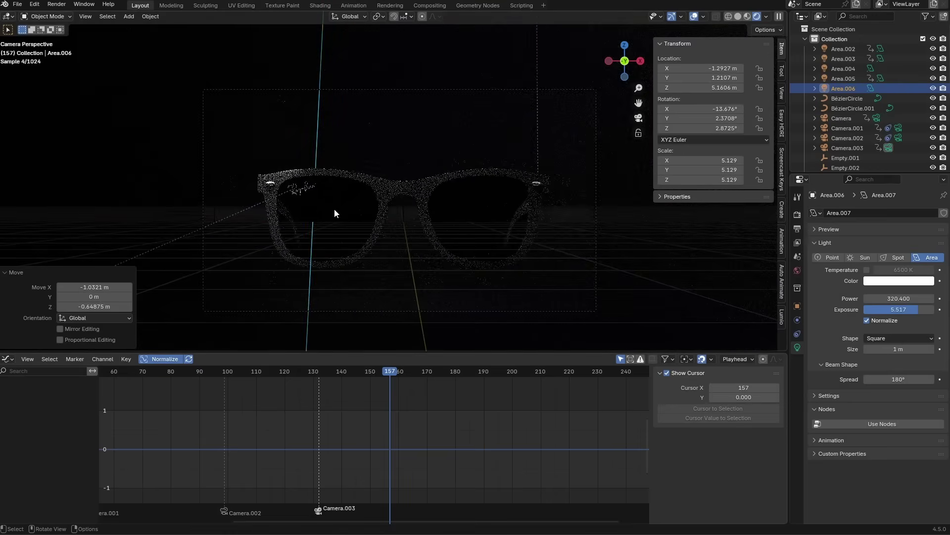
pyautogui.press('b')
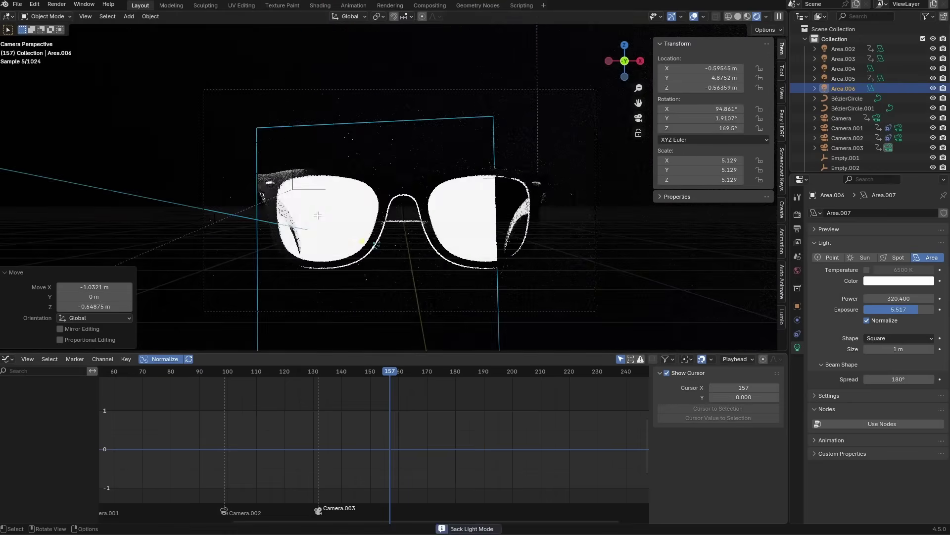
pyautogui.press('r')
pyautogui.moveTo(327, 234); pyautogui.dragTo(399, 200)
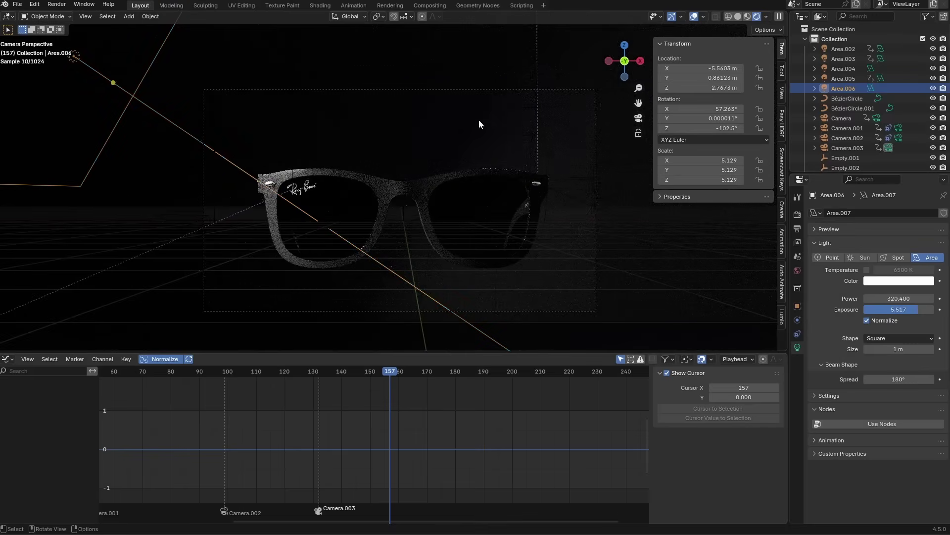
pyautogui.hotkey('shift', 'alt', 'z')
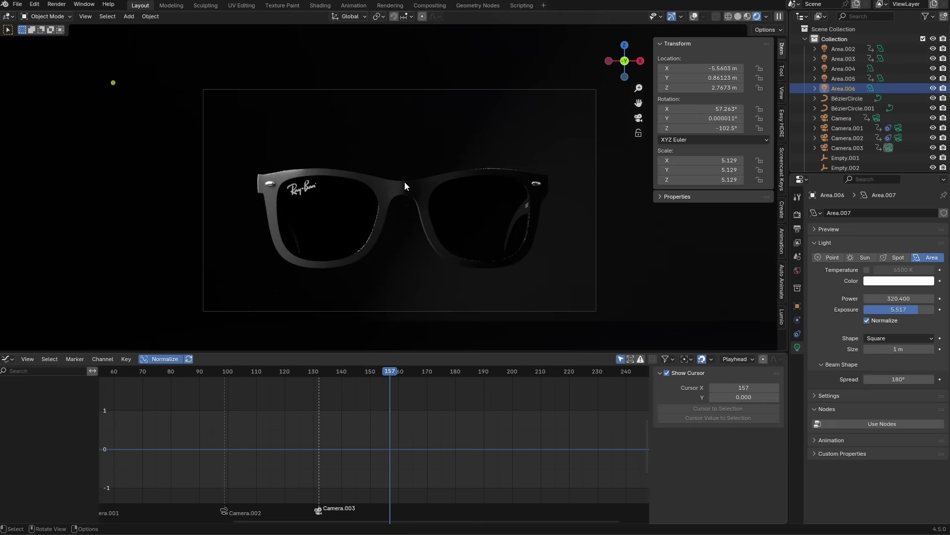
# Add a point light behind the glasses with power 64, exposure 10 and radius 0.91 m, and lower it about 0.84 m
pyautogui.hotkey('shift', 'a')
pyautogui.moveTo(407, 177)
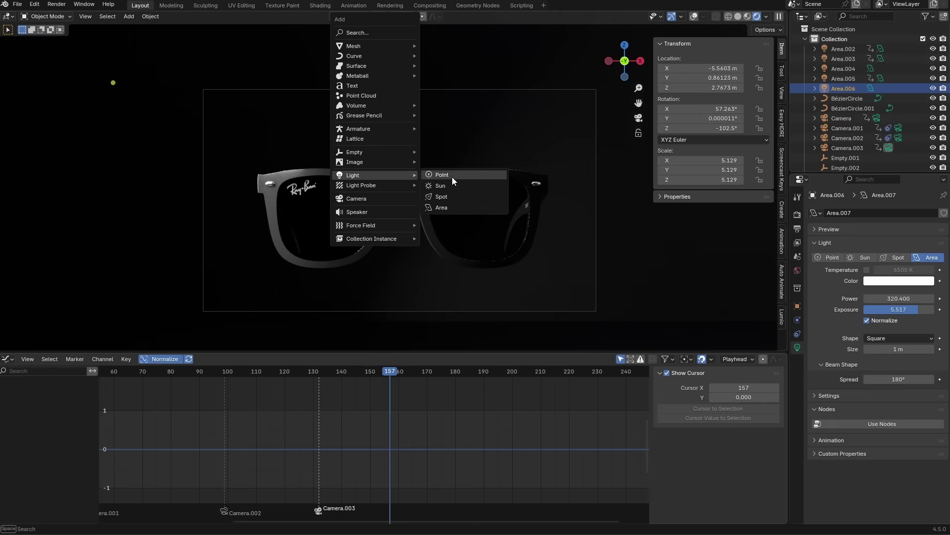
pyautogui.click(452, 177)
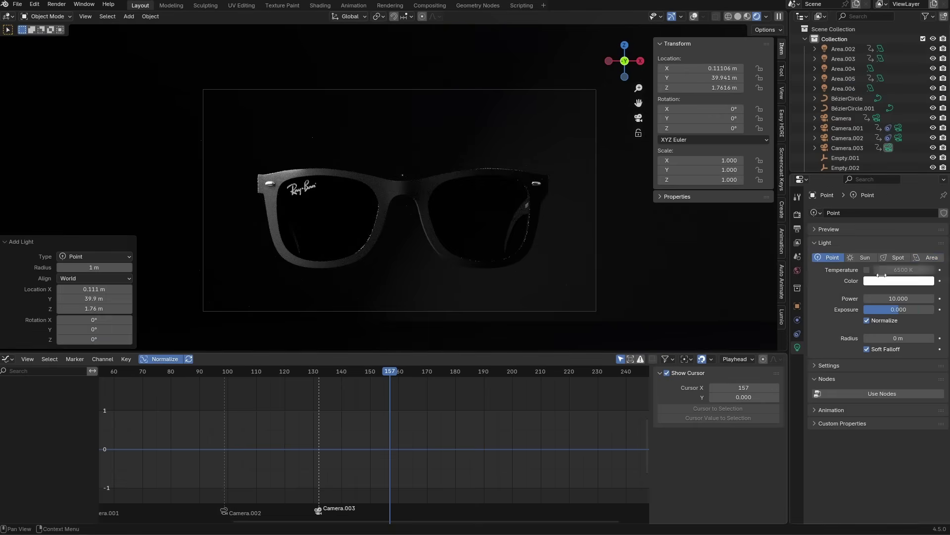
pyautogui.moveTo(897, 310); pyautogui.dragTo(921, 299)
pyautogui.moveTo(898, 338); pyautogui.dragTo(927, 339)
pyautogui.press('g')
pyautogui.press('z')
pyautogui.click(413, 195)
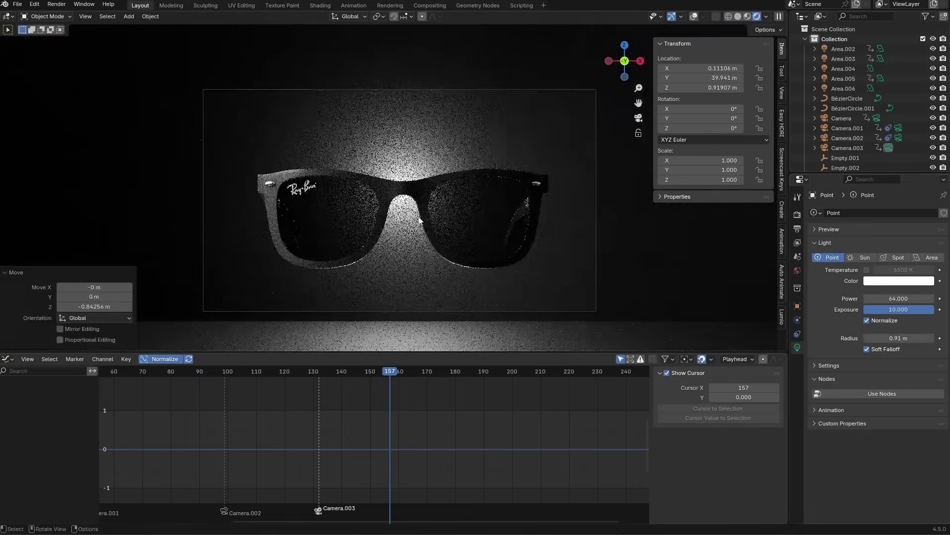
# Show the overlays, select Camera.003 and raise its passepartout to 1.000
pyautogui.click(694, 17)
pyautogui.click(550, 91)
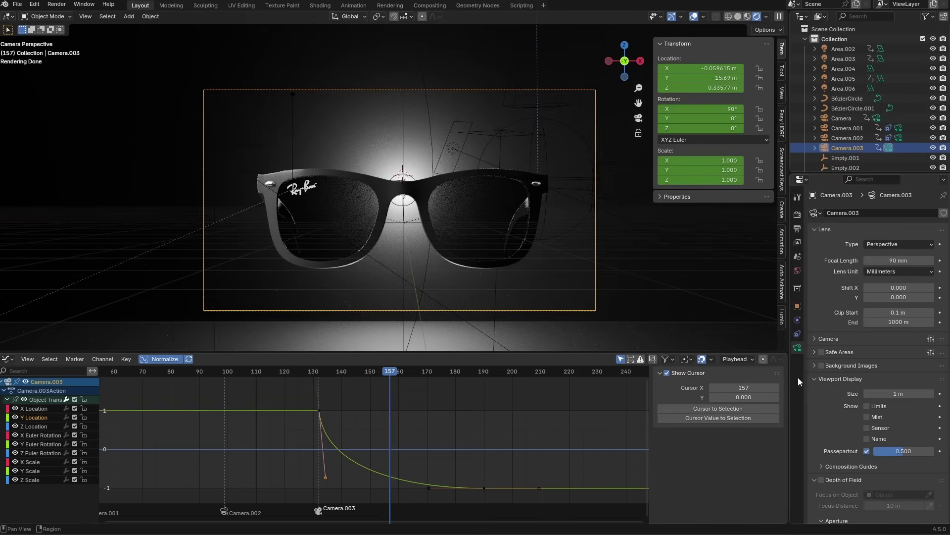
pyautogui.moveTo(895, 452); pyautogui.dragTo(931, 452)
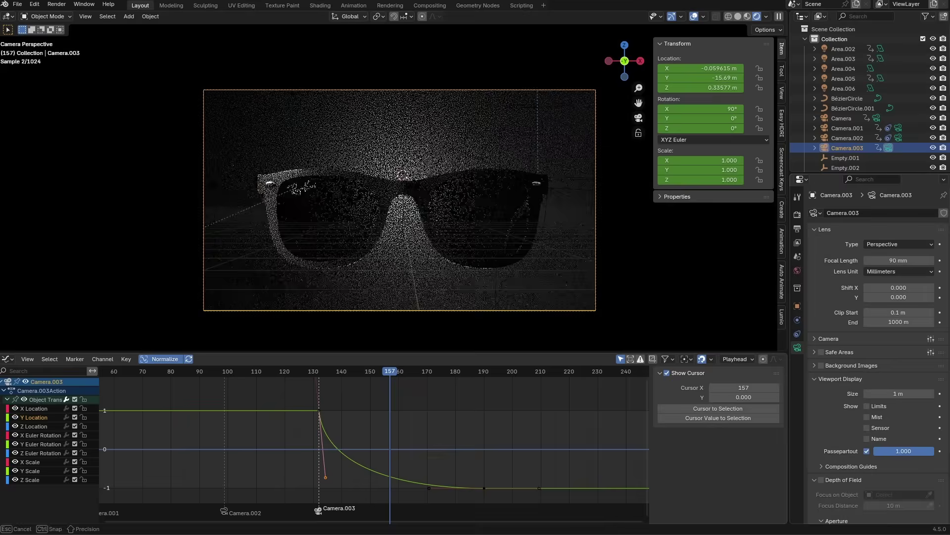
# Reselect the point light behind the glasses, hide the overlays again and increase its radius to 1.16 m
pyautogui.scroll(-2, 847, 111)
pyautogui.scroll(-4, 848, 112)
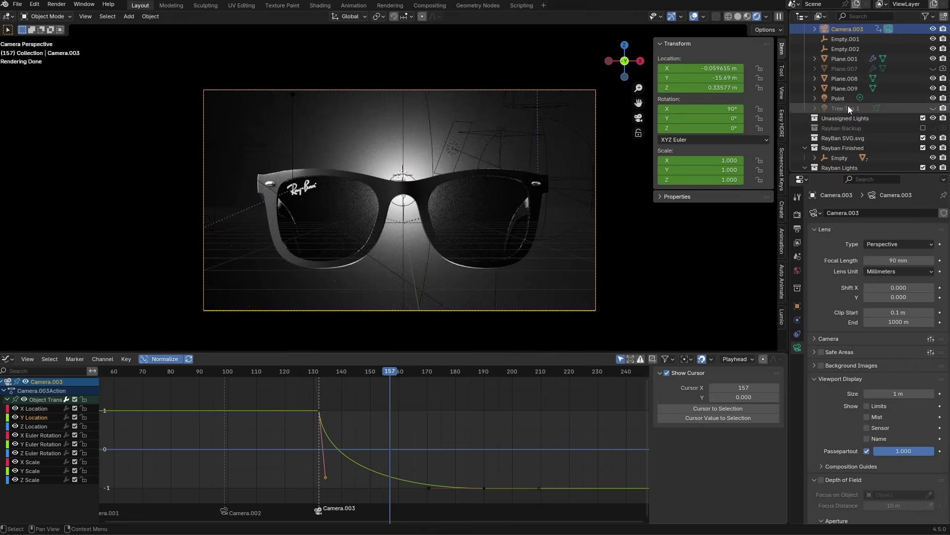
pyautogui.click(842, 99)
pyautogui.click(693, 17)
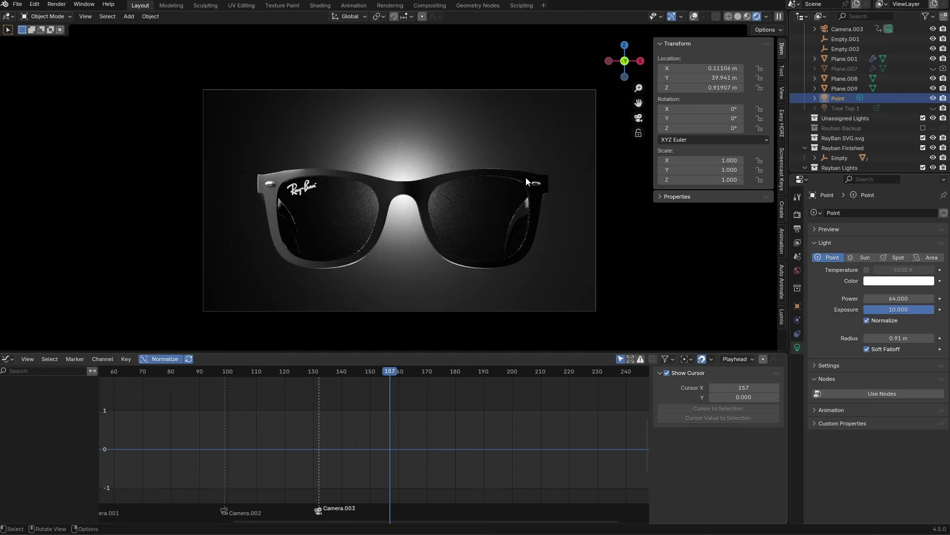
pyautogui.scroll(2, 501, 201)
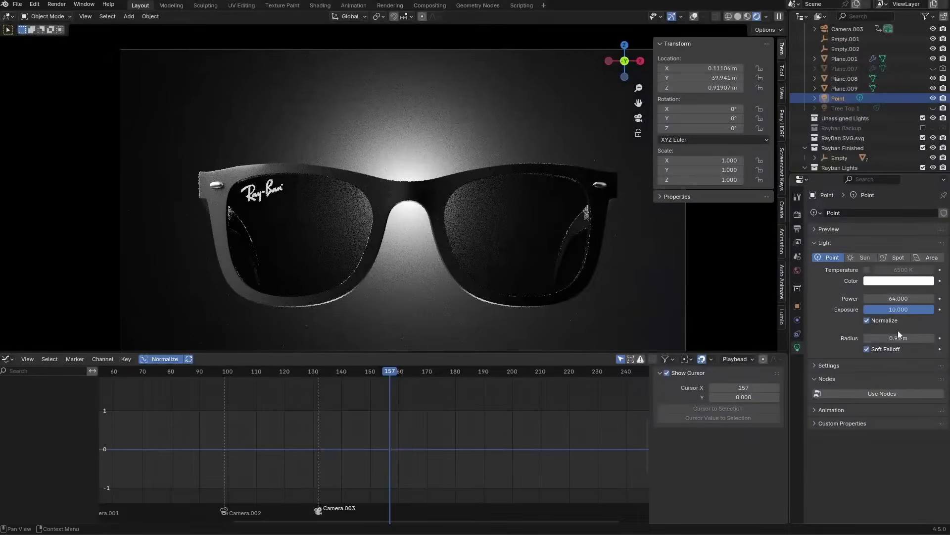
pyautogui.moveTo(899, 335)
pyautogui.mouseDown()
pyautogui.moveTo(930, 335)
pyautogui.moveTo(906, 335)
pyautogui.mouseUp()
# Tint the point light a pale blue, hex #D1E1FF
pyautogui.click(895, 281)
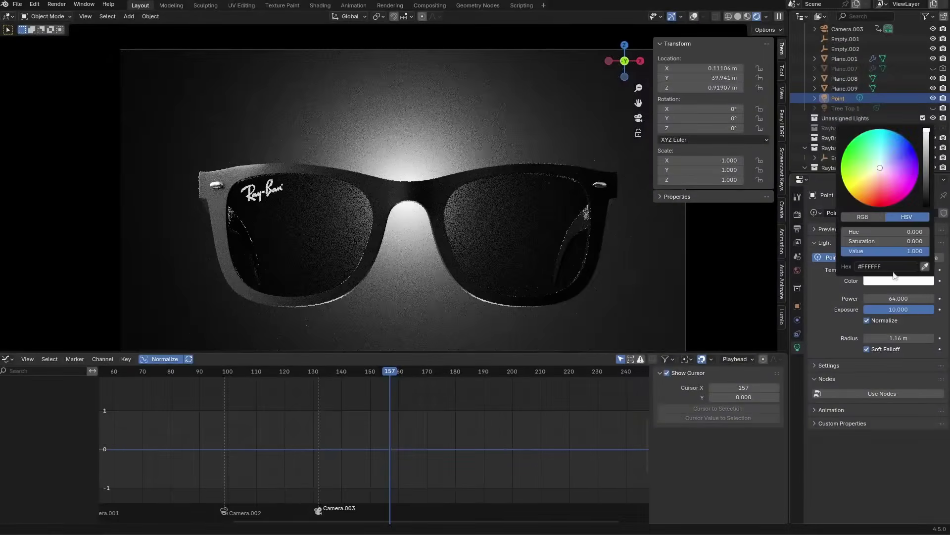
pyautogui.moveTo(879, 172)
pyautogui.mouseDown()
pyautogui.moveTo(881, 150)
pyautogui.moveTo(861, 174)
pyautogui.moveTo(863, 201)
pyautogui.moveTo(884, 162)
pyautogui.mouseUp()
pyautogui.scroll(-2, 477, 218)
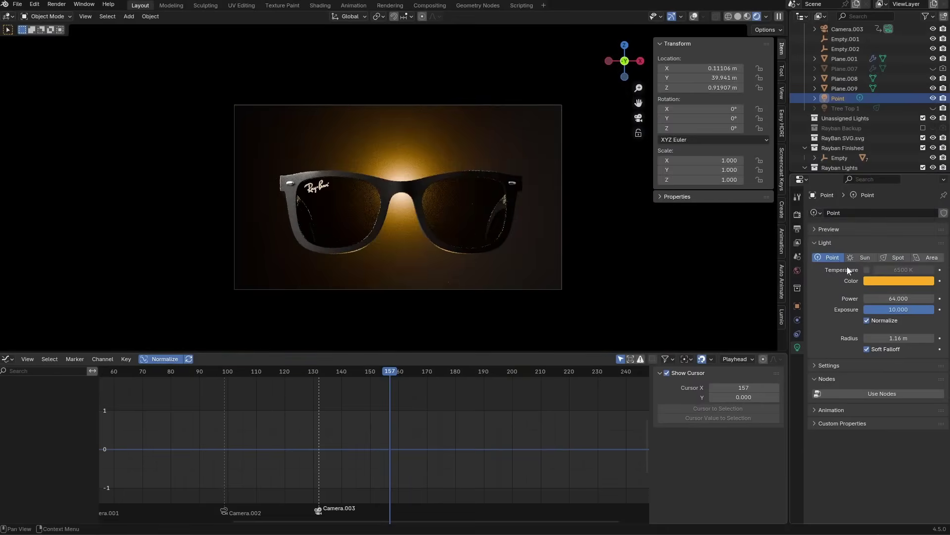
pyautogui.click(869, 281)
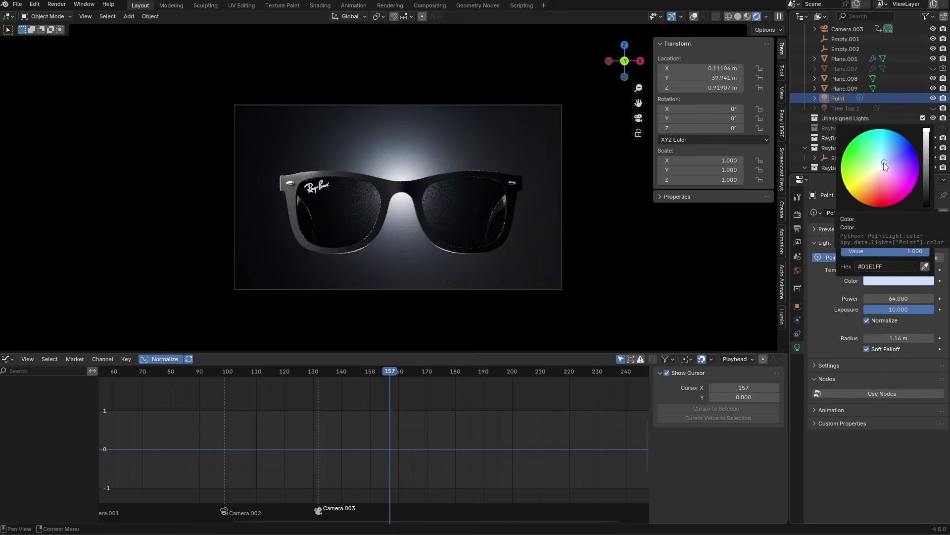
pyautogui.scroll(2, 495, 248)
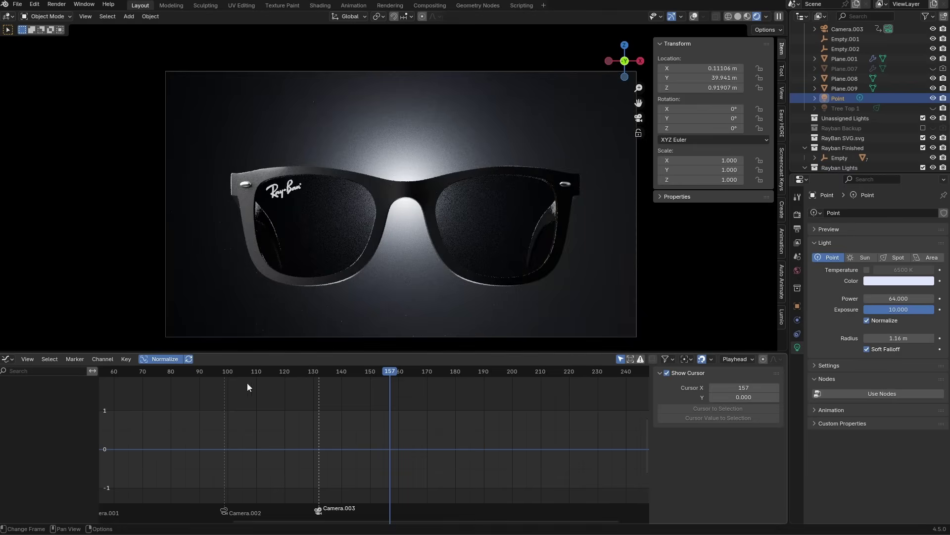
# Save the file and scrub the timeline back to frame 0 to review the first camera's shot
pyautogui.hotkey('ctrl', 's')
pyautogui.moveTo(385, 376); pyautogui.dragTo(105, 378)
pyautogui.scroll(-4, 200, 400)
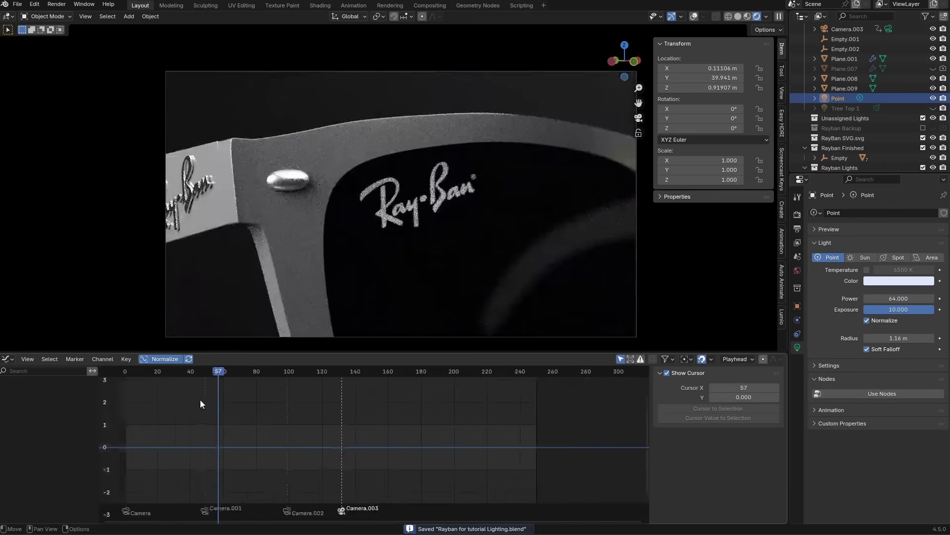
pyautogui.click(174, 375)
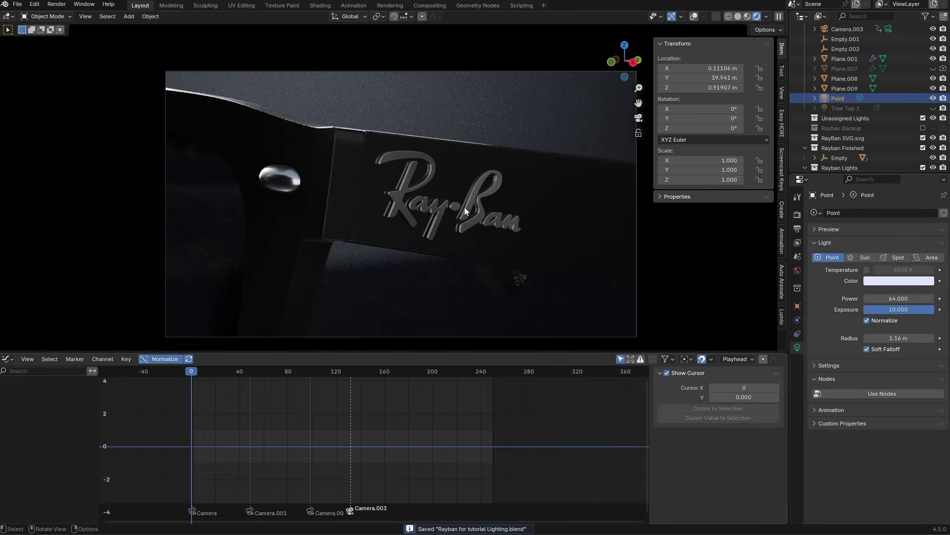
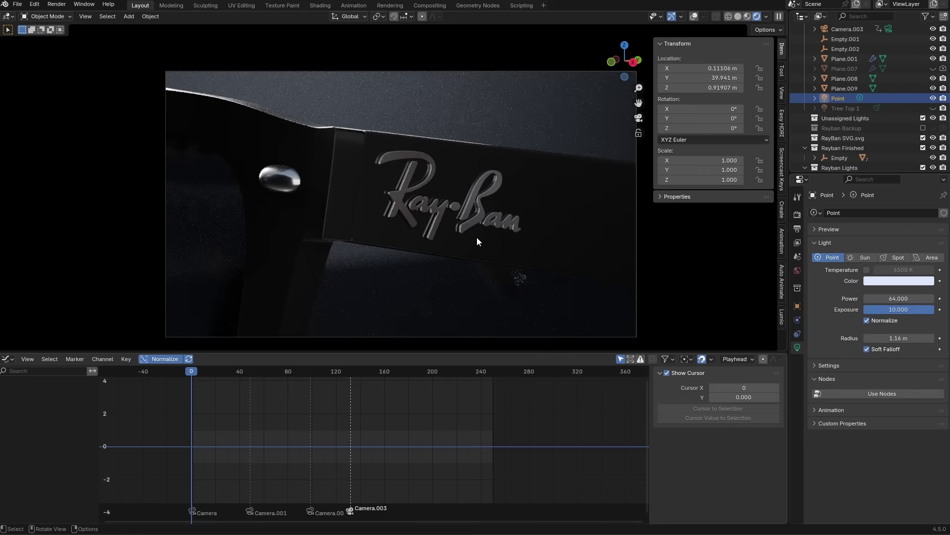
# Play the camera sequence from frame 0 and review the lit shots of the first two cameras
pyautogui.press('space')
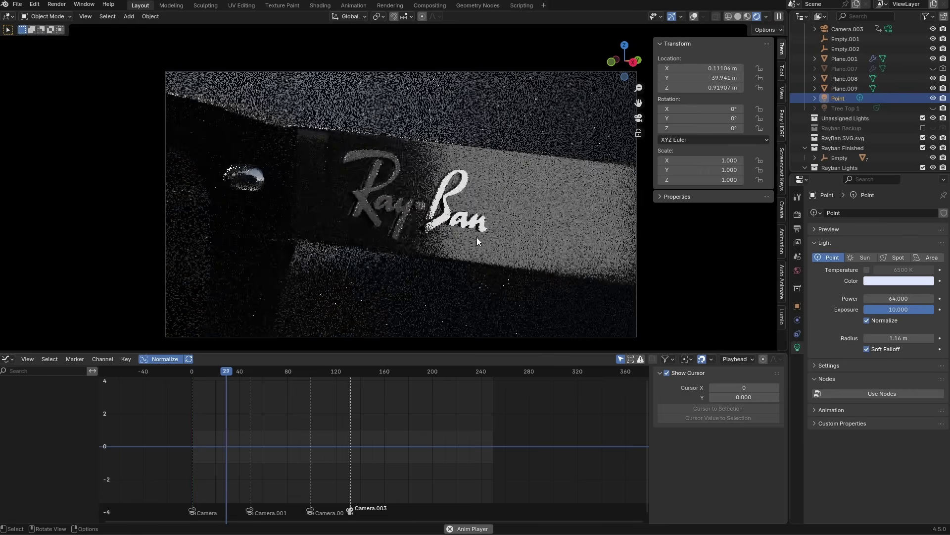
pyautogui.press('space')
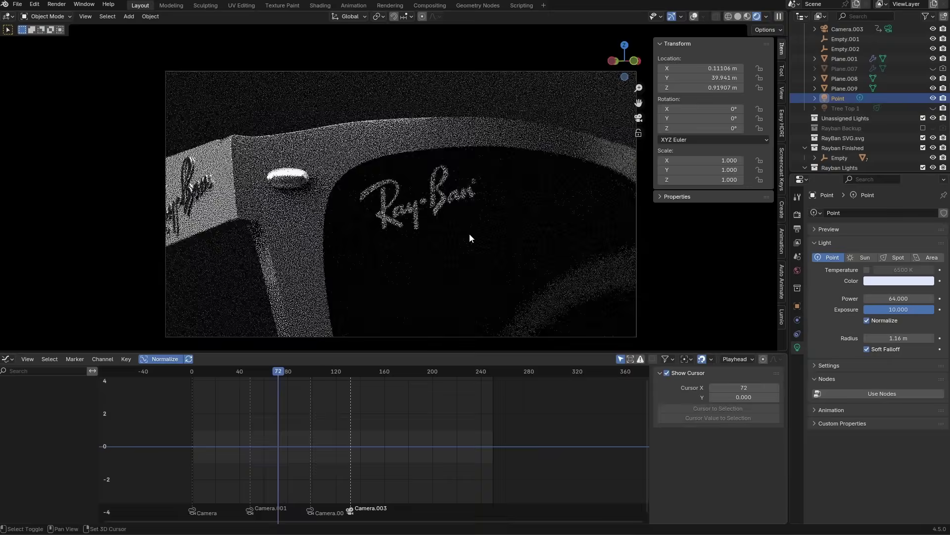
pyautogui.scroll(-1, 329, 180)
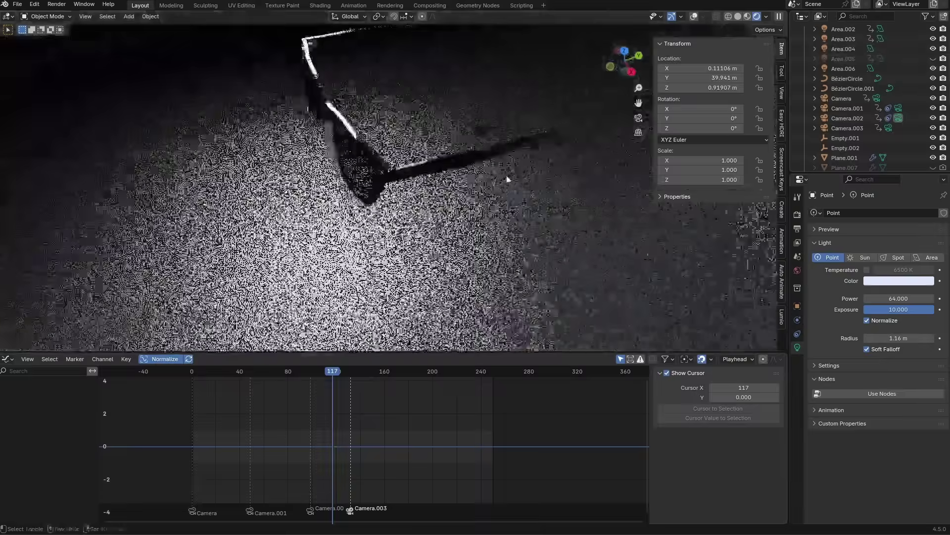
# View the whole glasses scene outside the camera and select the Area.006 light
pyautogui.keyDown('shift'); pyautogui.moveTo(509, 177); pyautogui.dragTo(738, 144, button='middle'); pyautogui.keyUp('shift')
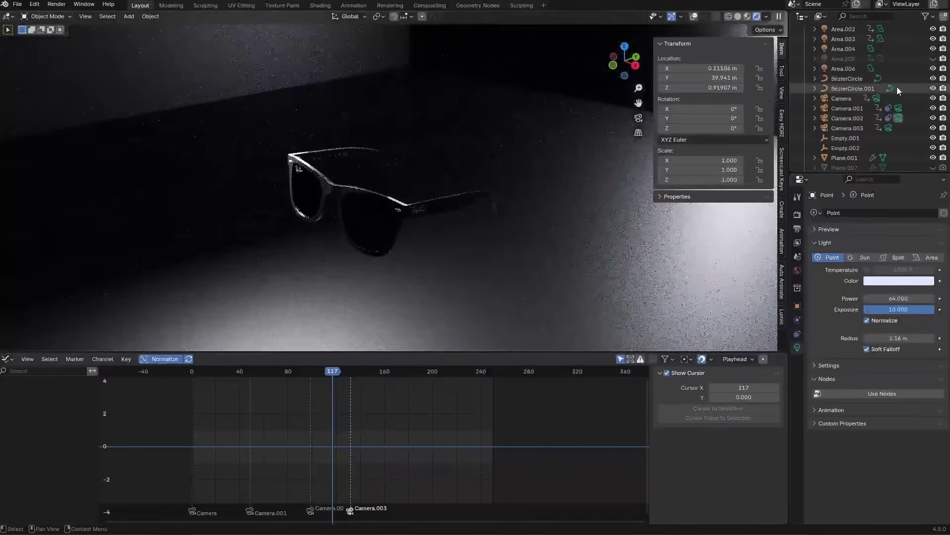
pyautogui.click(933, 68)
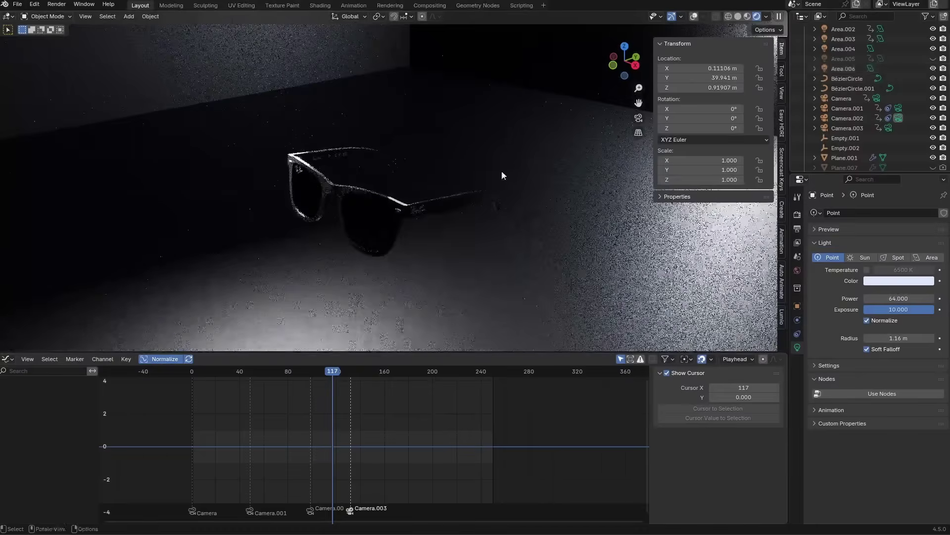
pyautogui.click(847, 69)
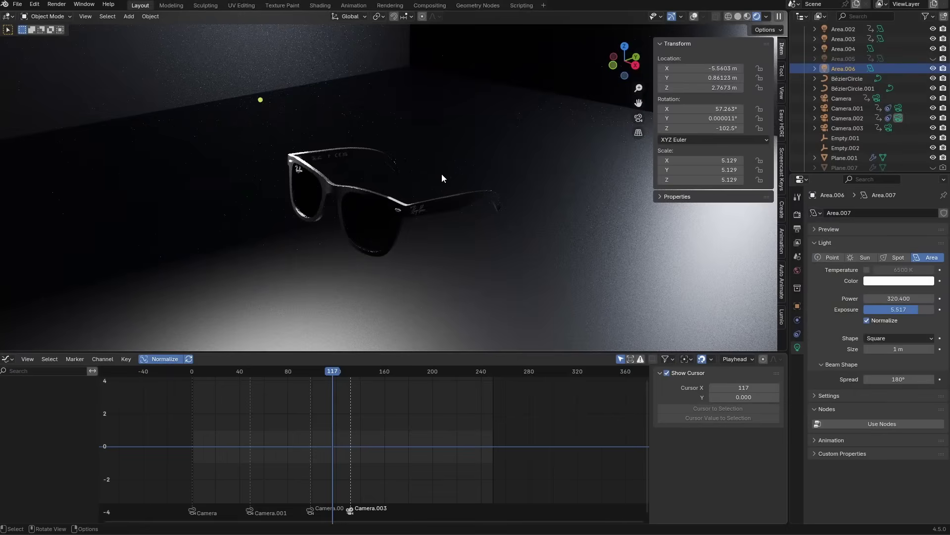
# Return to the camera view, play from frame 47 and toggle Area.006's viewport visibility to check its effect on Camera.001's shot
pyautogui.click(249, 372)
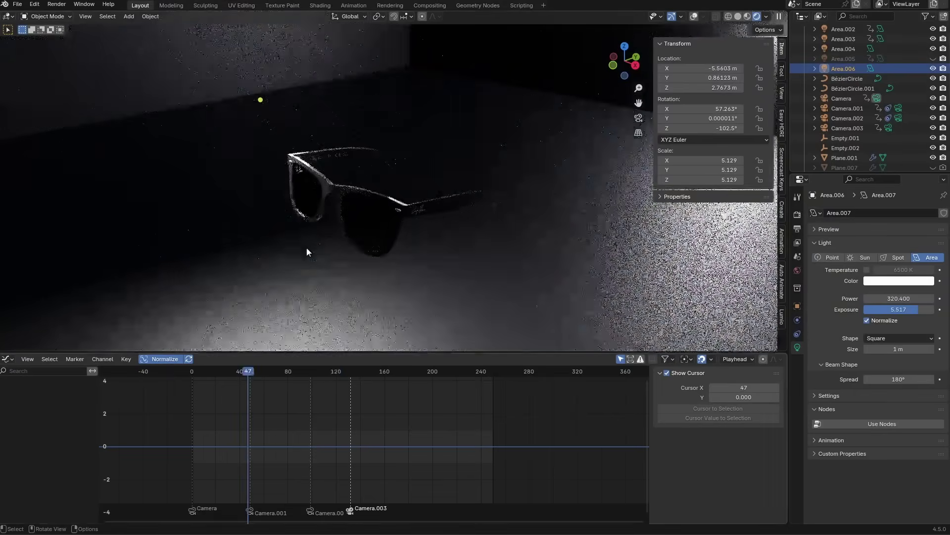
pyautogui.press('KP_0')
pyautogui.press('space')
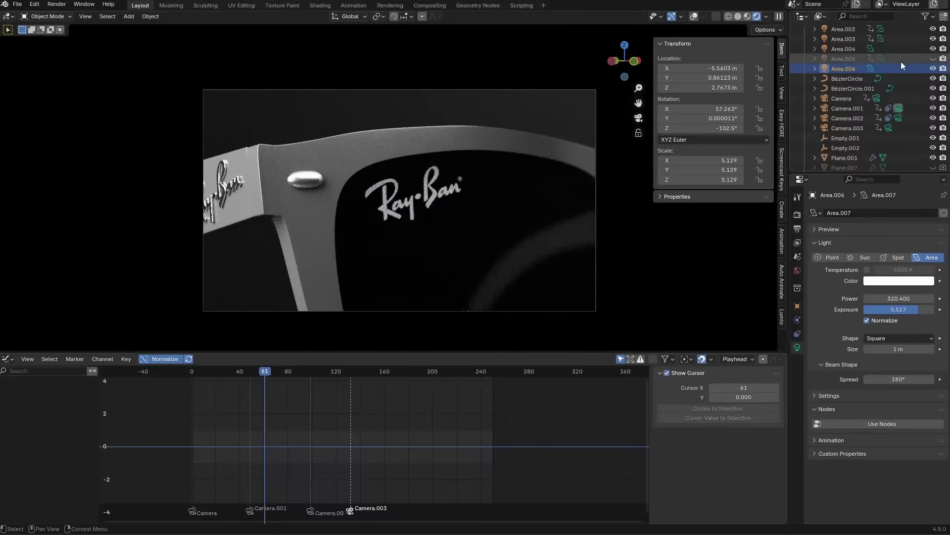
pyautogui.click(935, 69)
pyautogui.click(935, 69)
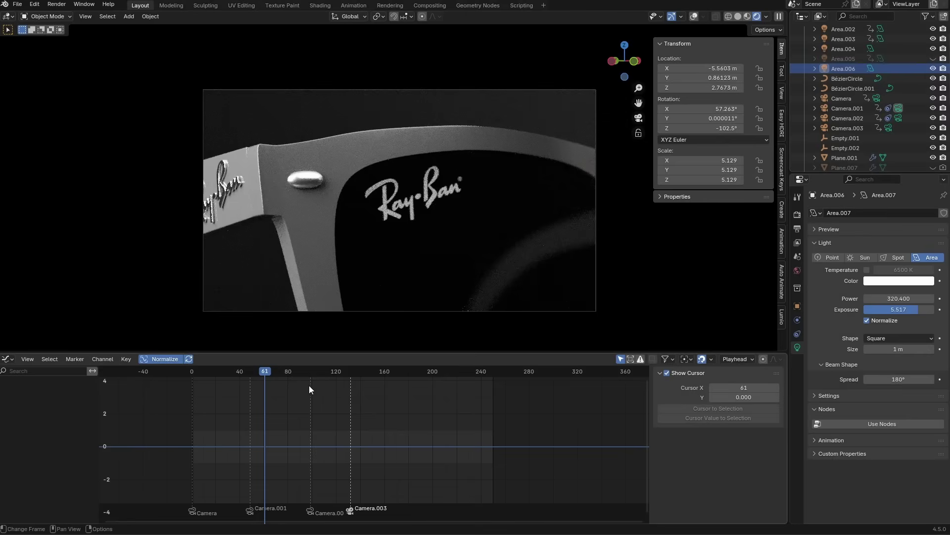
# Keyframe Area.006's render visibility at frame 48, and toggle and keyframe it again at frame 132
pyautogui.scroll(2, 262, 379)
pyautogui.moveTo(200, 367); pyautogui.dragTo(191, 382)
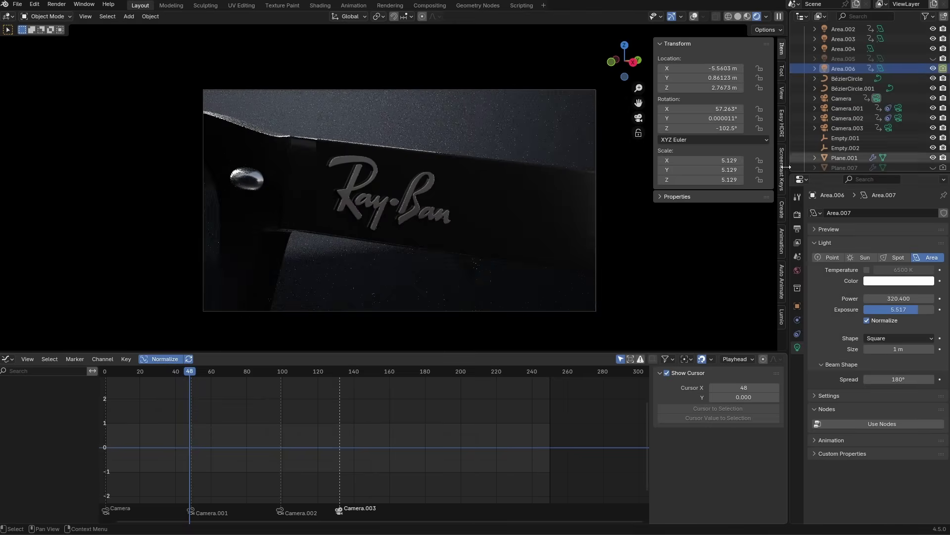
pyautogui.moveTo(190, 371)
pyautogui.mouseDown()
pyautogui.moveTo(304, 375)
pyautogui.moveTo(339, 388)
pyautogui.mouseUp()
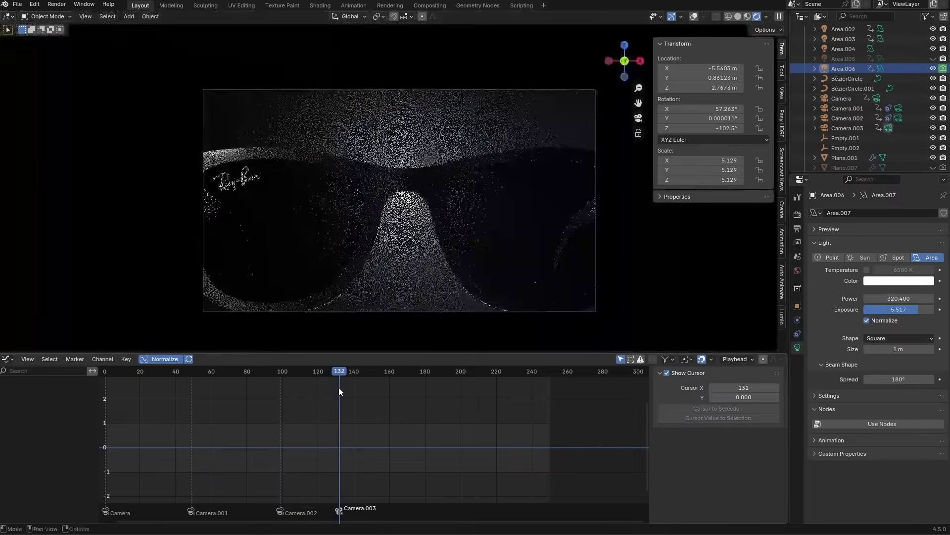
pyautogui.click(944, 70)
pyautogui.press('i')
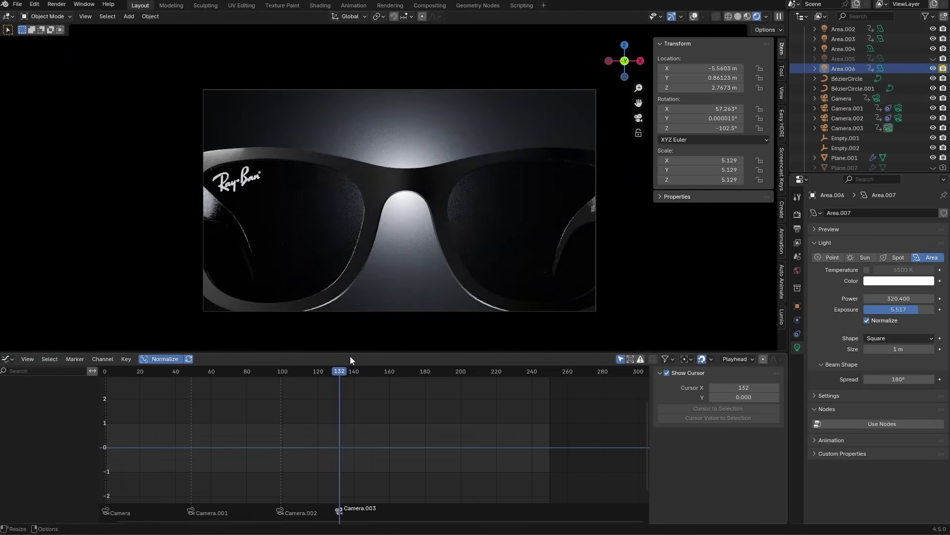
# Scrub back to frame 121 and hide Area.006 in the viewport to check Camera.002's hinge shot without it
pyautogui.moveTo(338, 370); pyautogui.dragTo(338, 372)
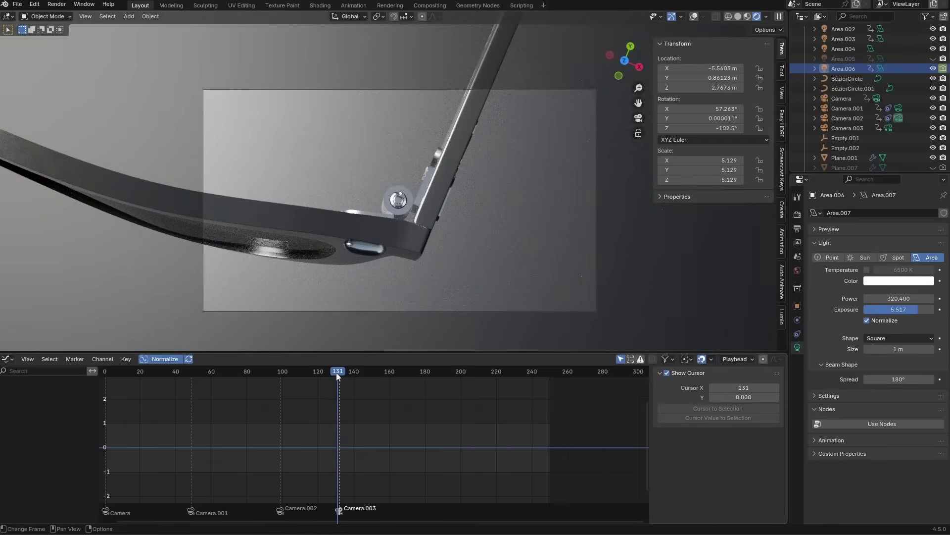
pyautogui.moveTo(336, 373); pyautogui.dragTo(320, 372)
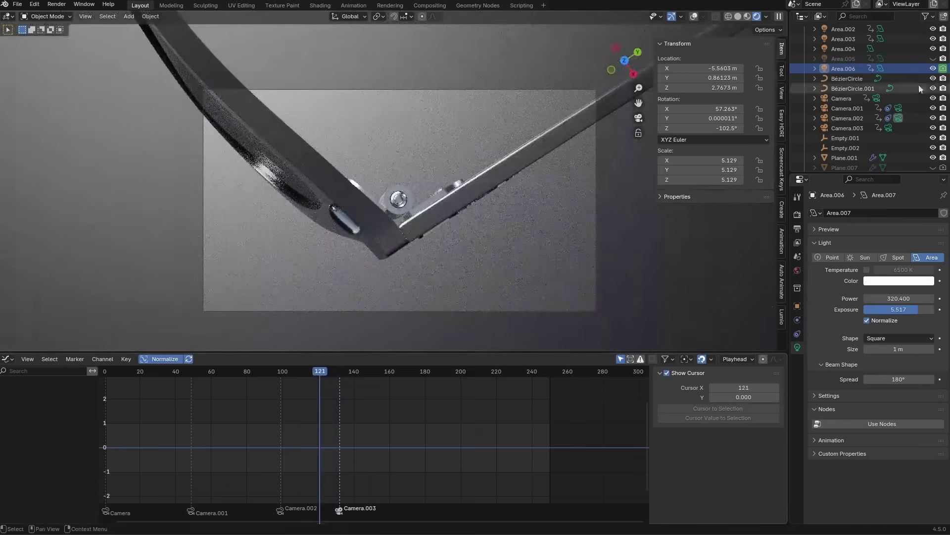
pyautogui.click(934, 68)
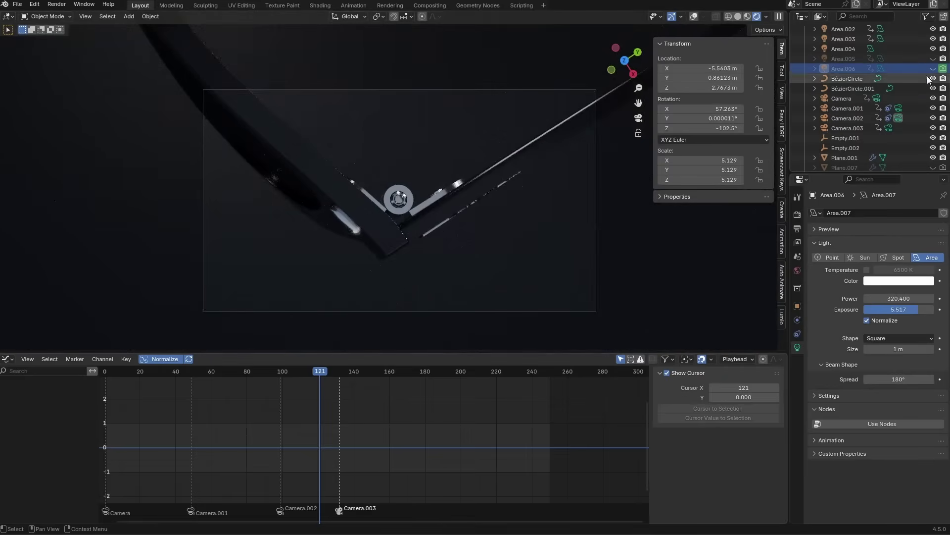
# Compare Camera.003's front shot at frame 172 with Area.006 hidden and shown in the viewport
pyautogui.moveTo(343, 371)
pyautogui.mouseDown()
pyautogui.moveTo(329, 373)
pyautogui.moveTo(338, 377)
pyautogui.mouseUp()
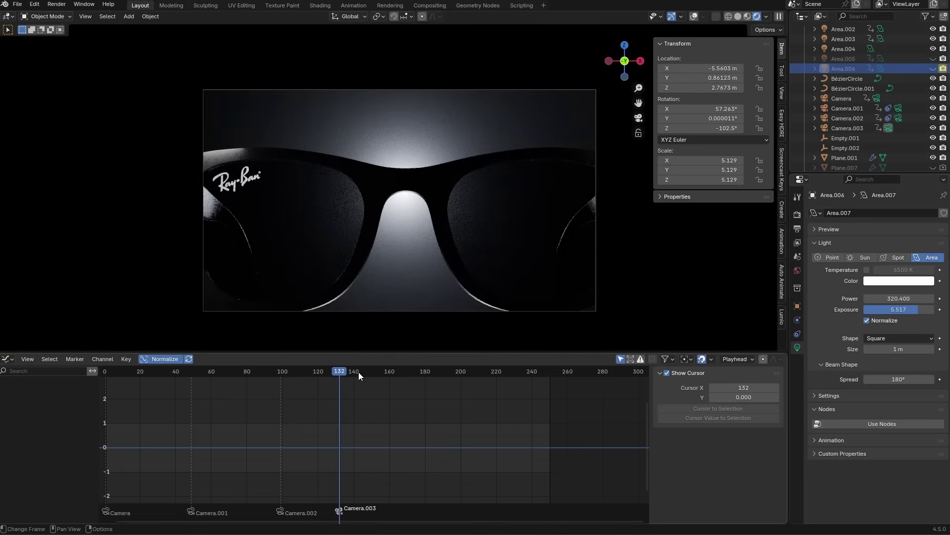
pyautogui.moveTo(358, 372); pyautogui.dragTo(409, 374)
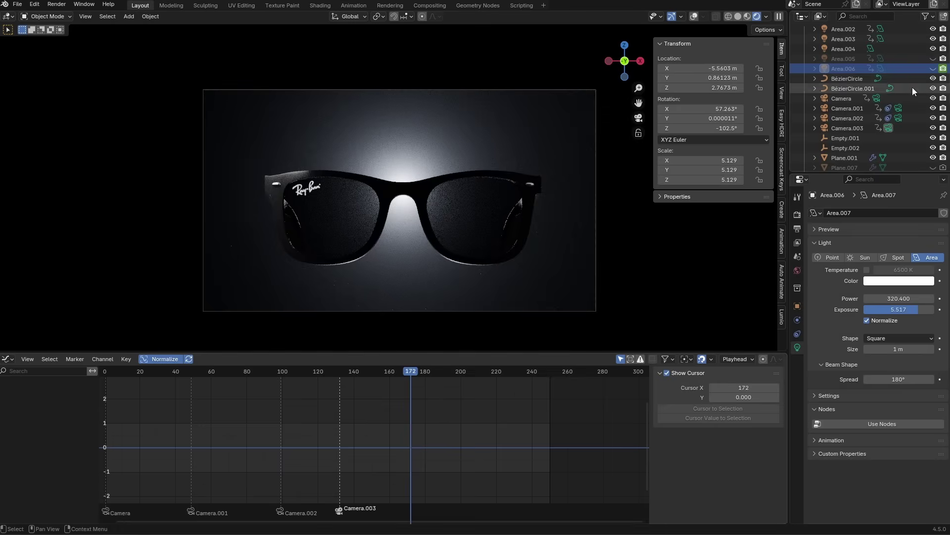
pyautogui.click(933, 68)
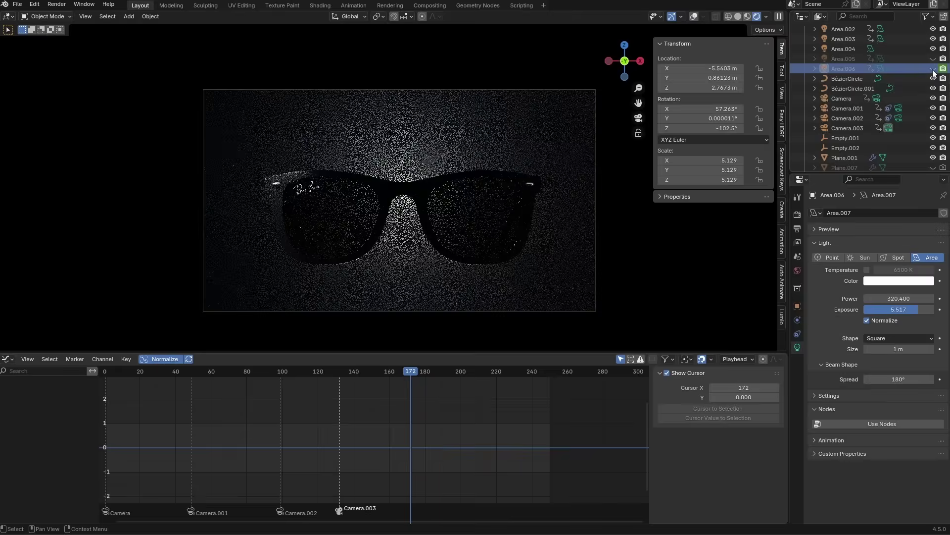
pyautogui.click(933, 69)
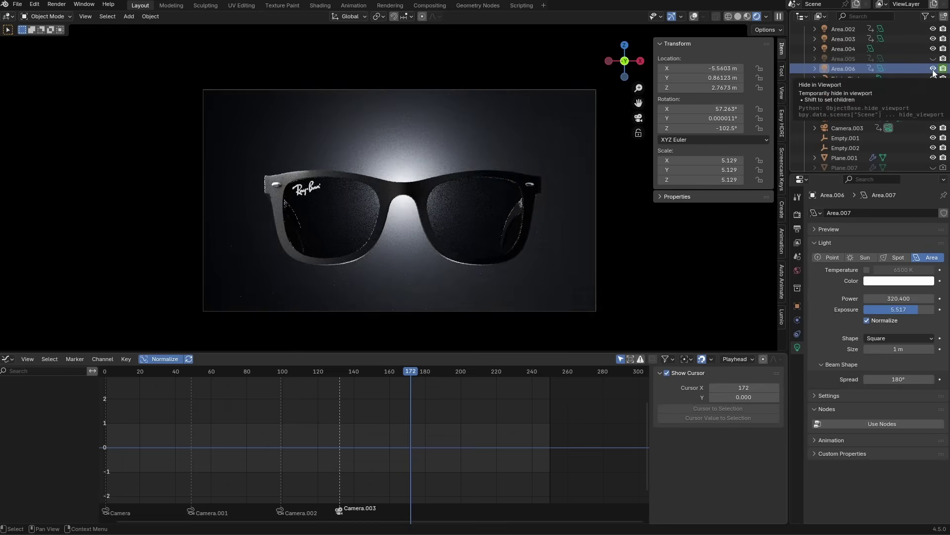
pyautogui.click(934, 69)
pyautogui.click(934, 71)
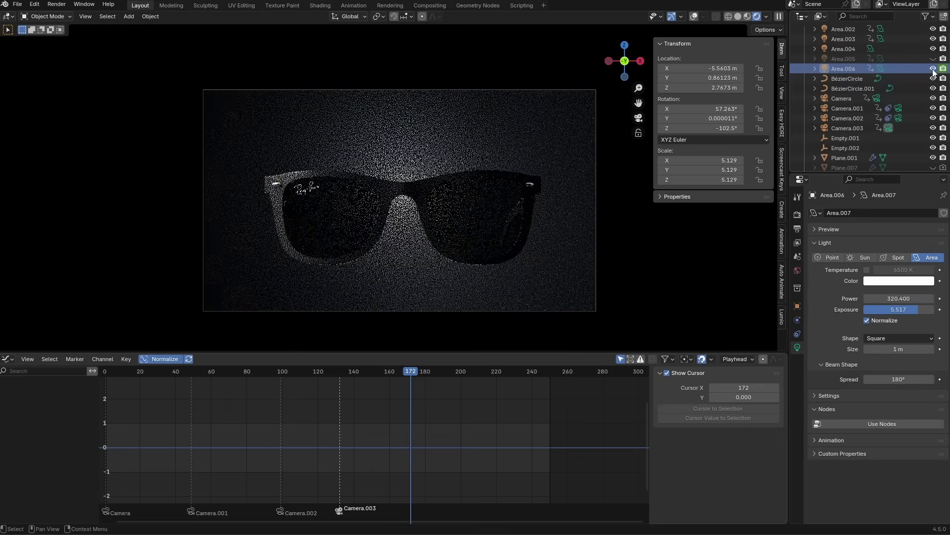
pyautogui.click(933, 72)
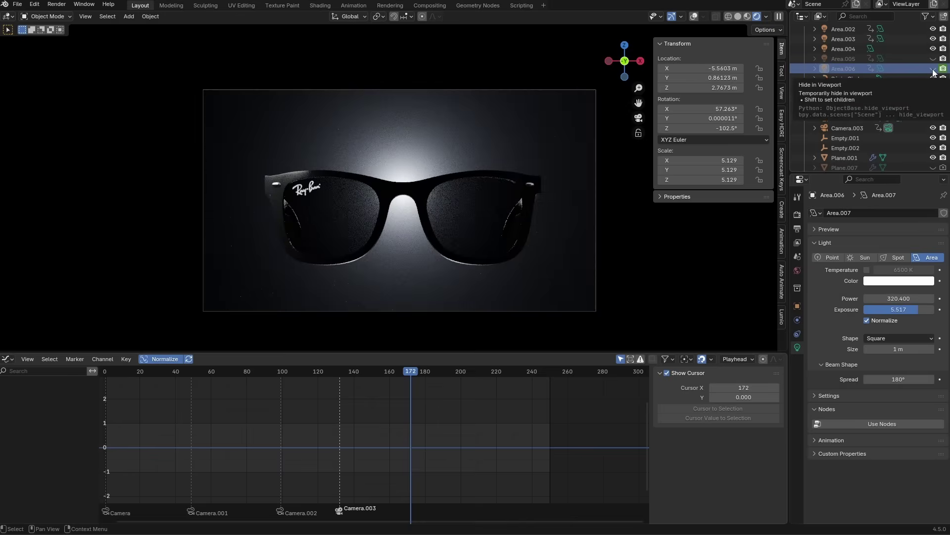
pyautogui.click(933, 72)
pyautogui.click(933, 72)
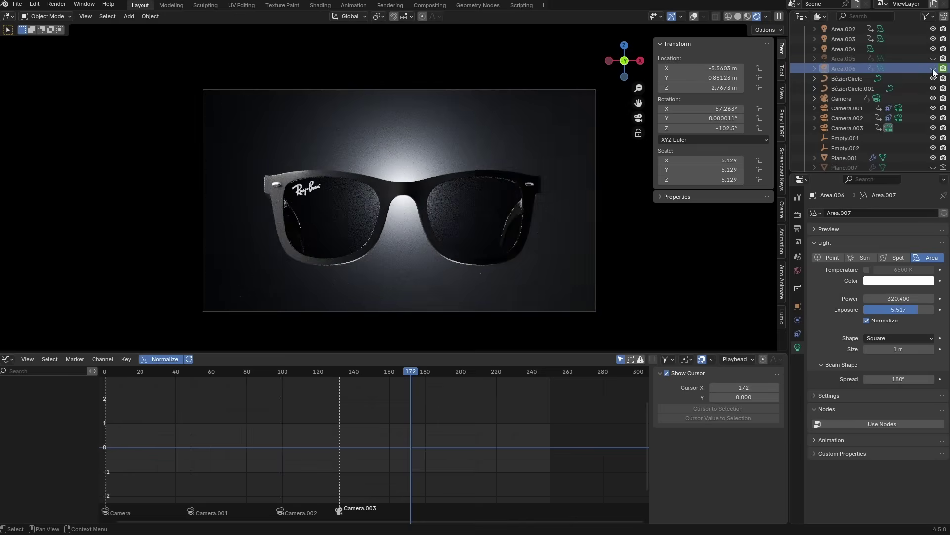
pyautogui.click(933, 72)
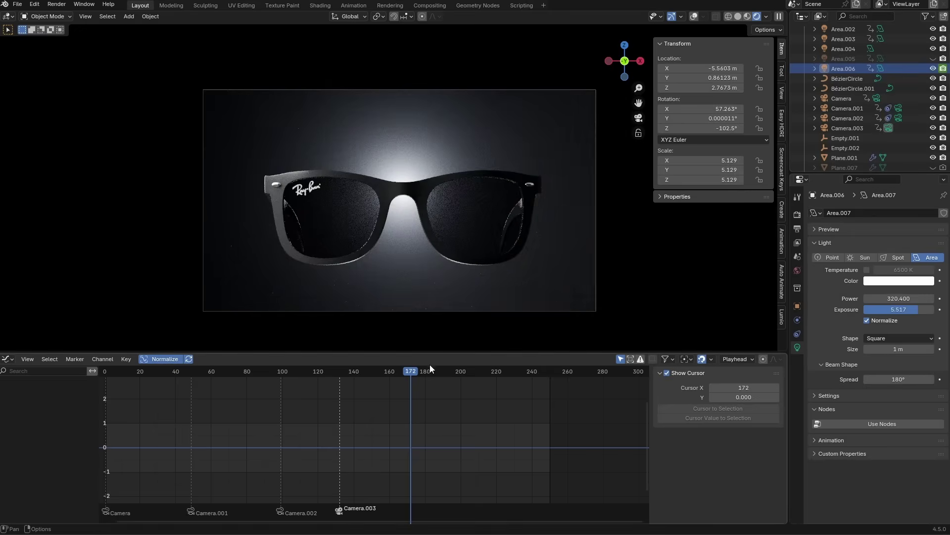
# Go back to frame 3 and play through the camera cuts to review the lighting up to Camera.003's shot
pyautogui.moveTo(420, 371); pyautogui.dragTo(109, 375)
pyautogui.press('space')
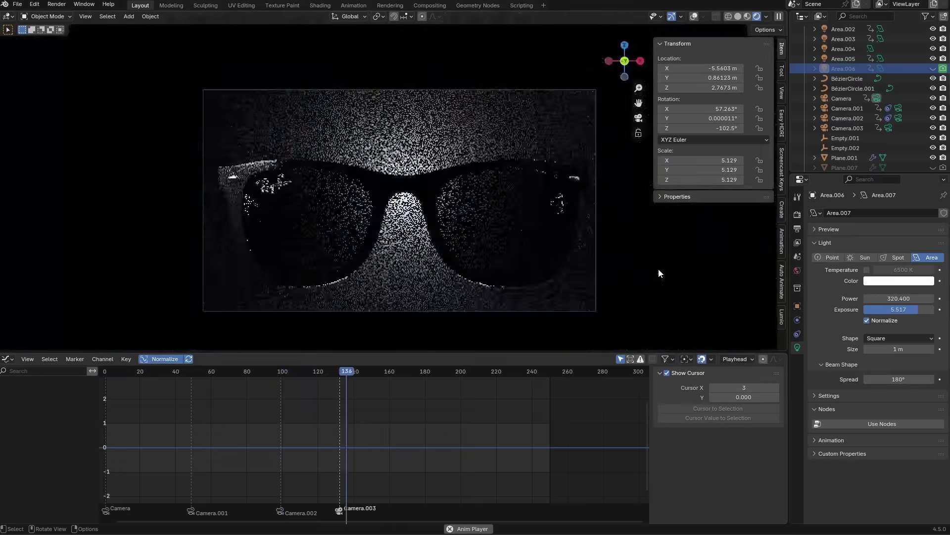
pyautogui.press('space')
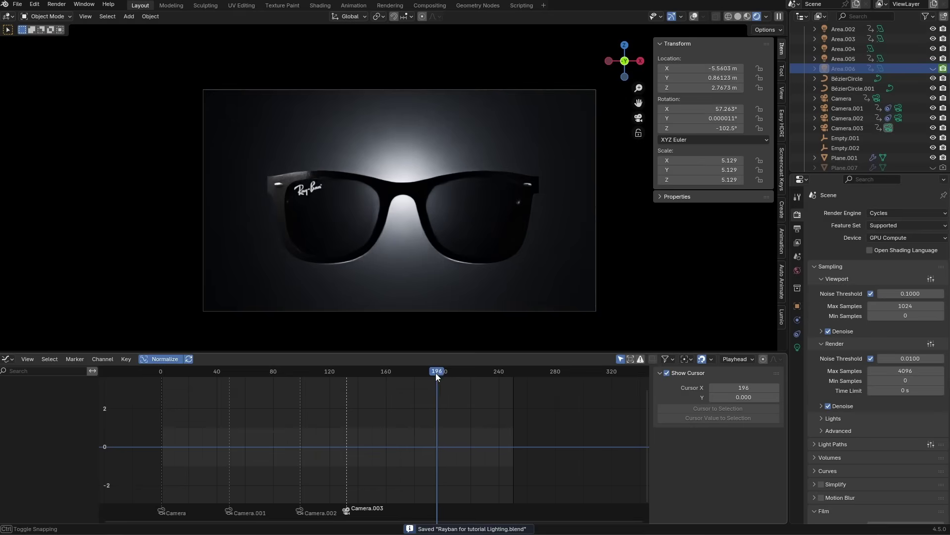
# Scrub through the timeline to frame 175 for a final check of the shots and save the file
pyautogui.moveTo(435, 372); pyautogui.dragTo(441, 378)
pyautogui.hotkey('ctrl', 's')
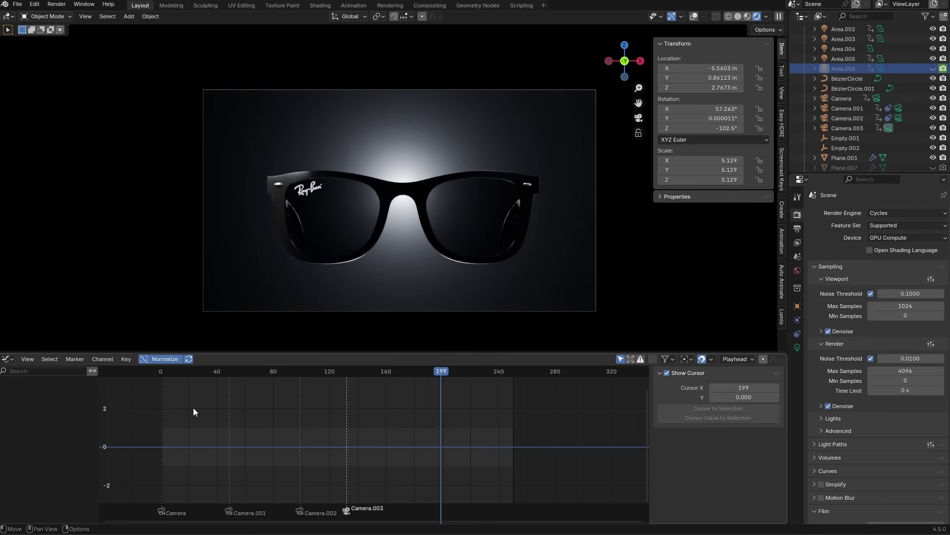
pyautogui.moveTo(161, 374); pyautogui.dragTo(407, 391)
pyautogui.hotkey('ctrl', 's')
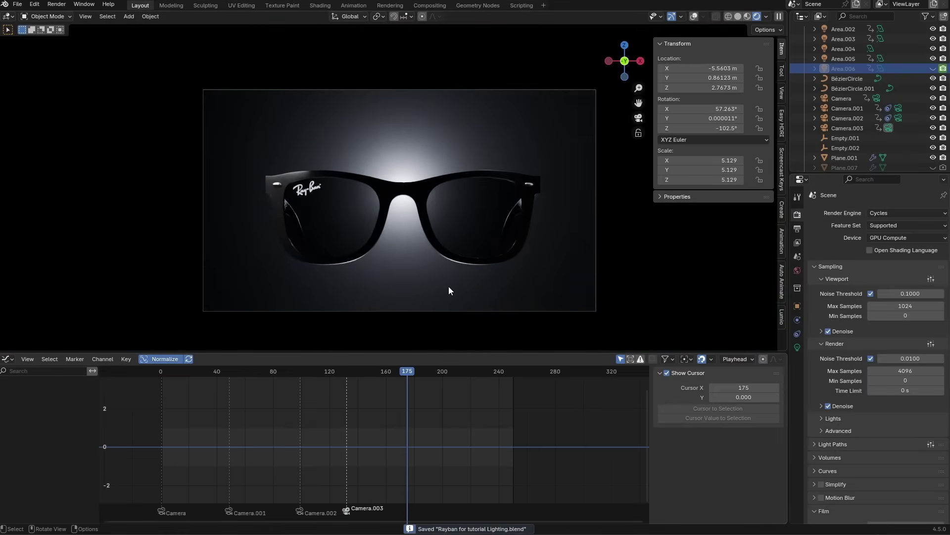